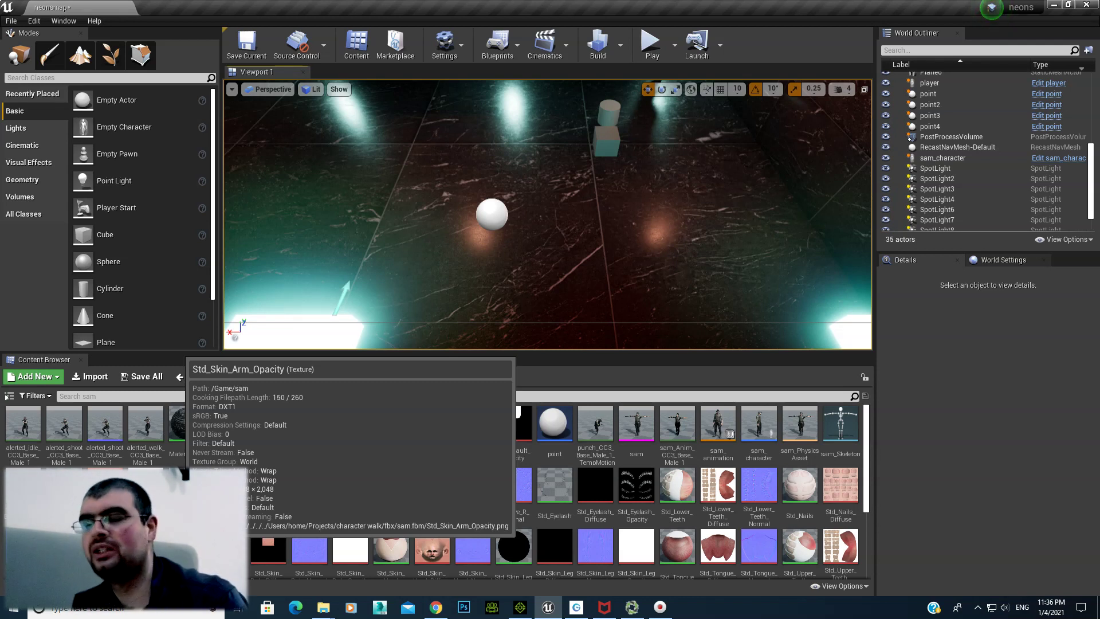
Start a Play-in-Editor session of the neonsmap level
left_click(650, 44)
Punch the enemy until it logs 'Damage Taken:10.0', then exit play mode
left_click(561, 162)
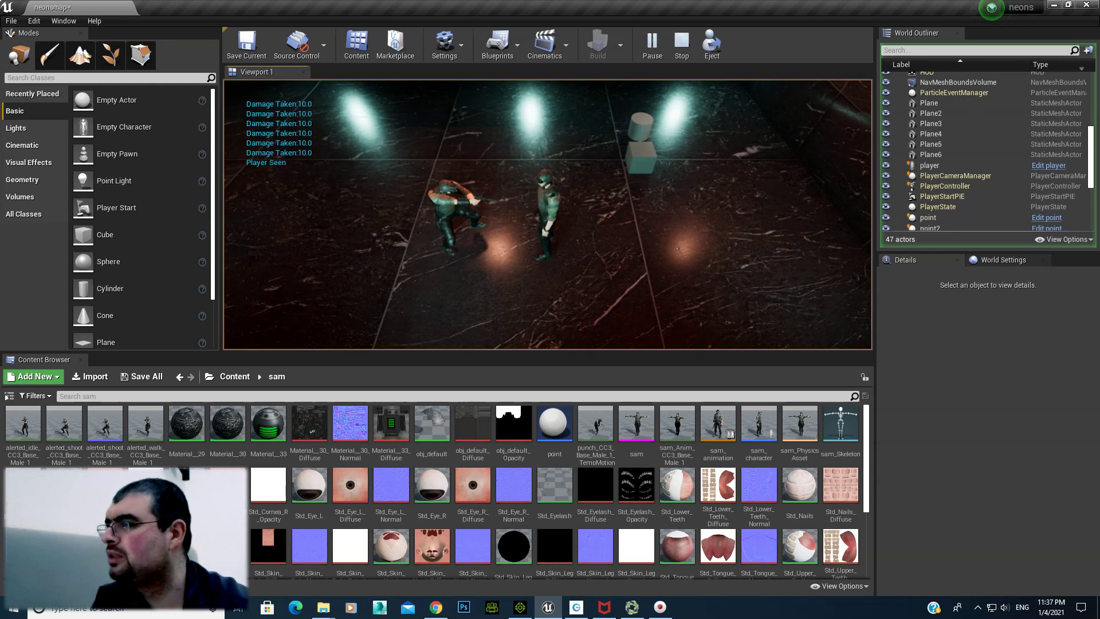
left_click(523, 162)
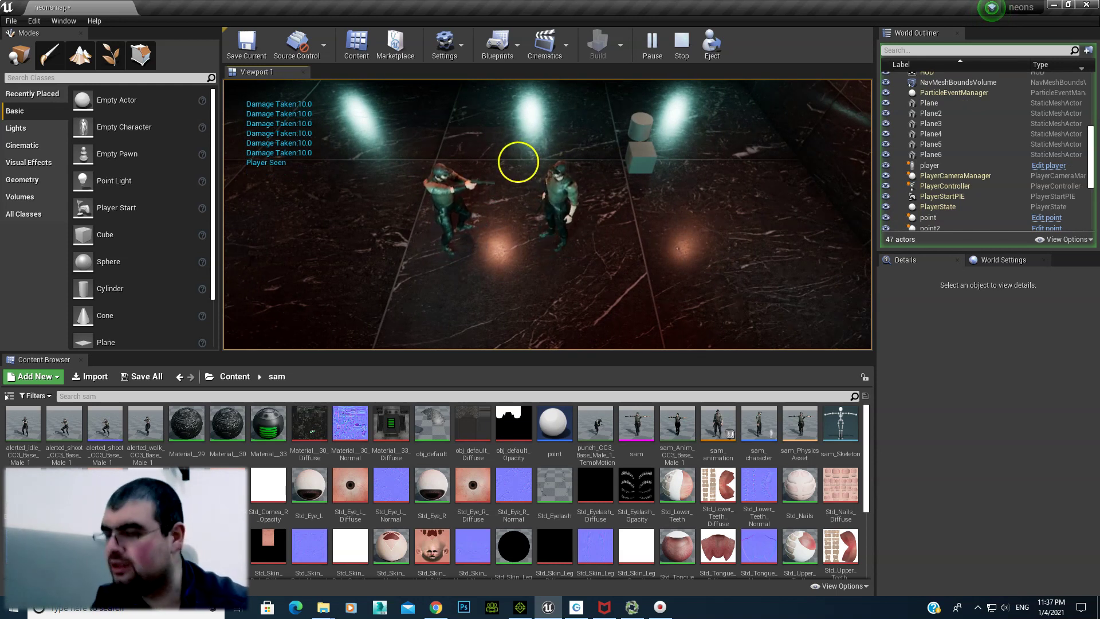
key("Escape")
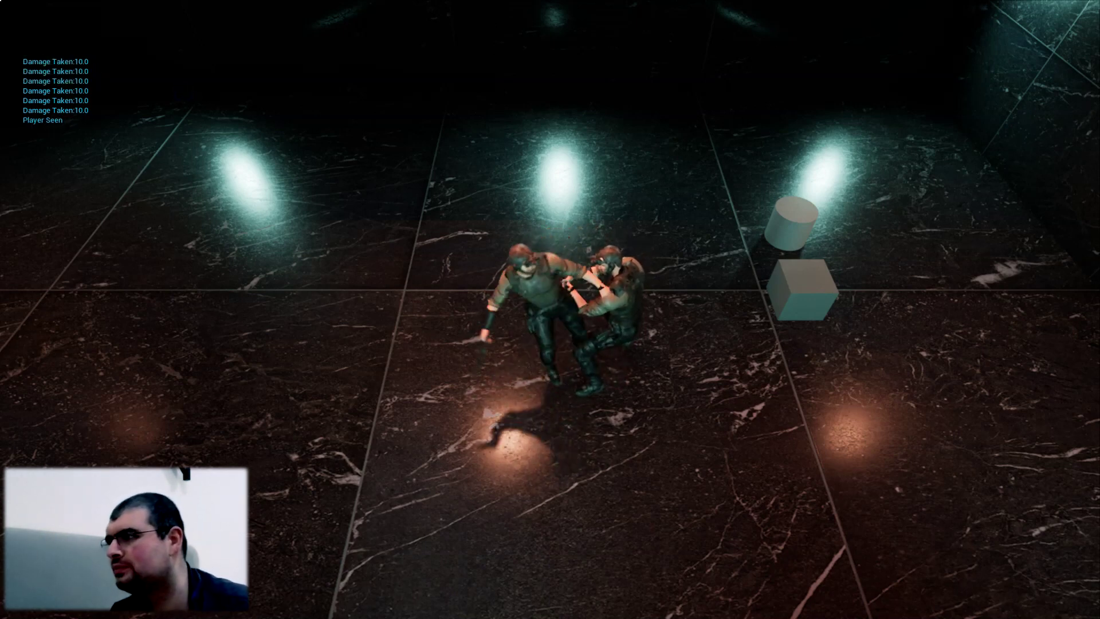
key("Escape")
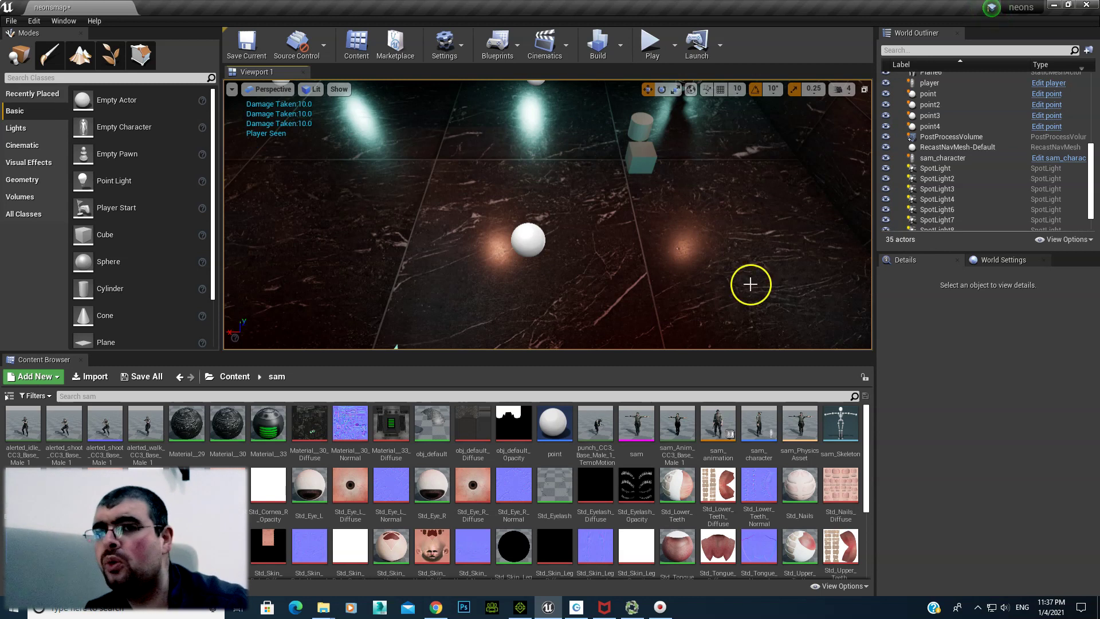
Preview the punch_CC3_Base_Male_1__TempMotion animation, then close its preview window
double_click(593, 421)
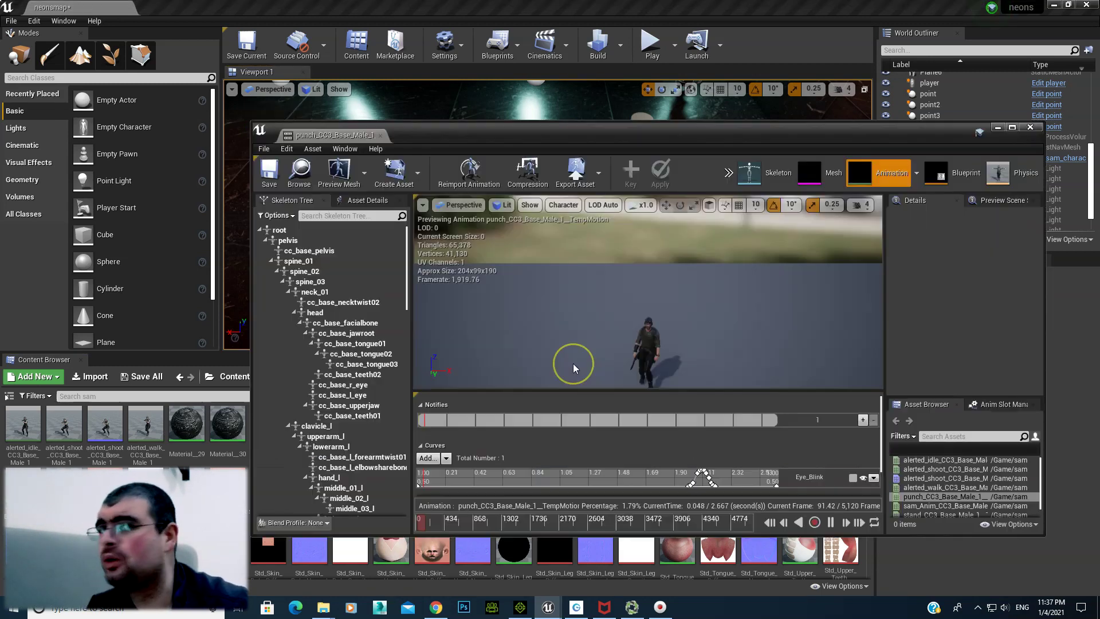
left_click(621, 349)
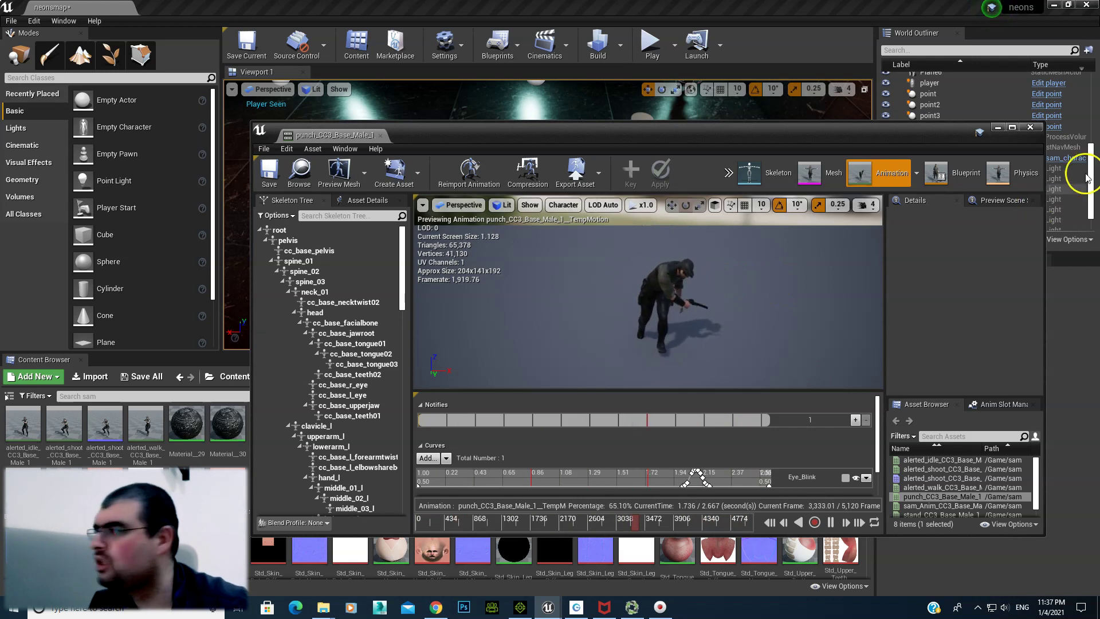
left_click(1030, 128)
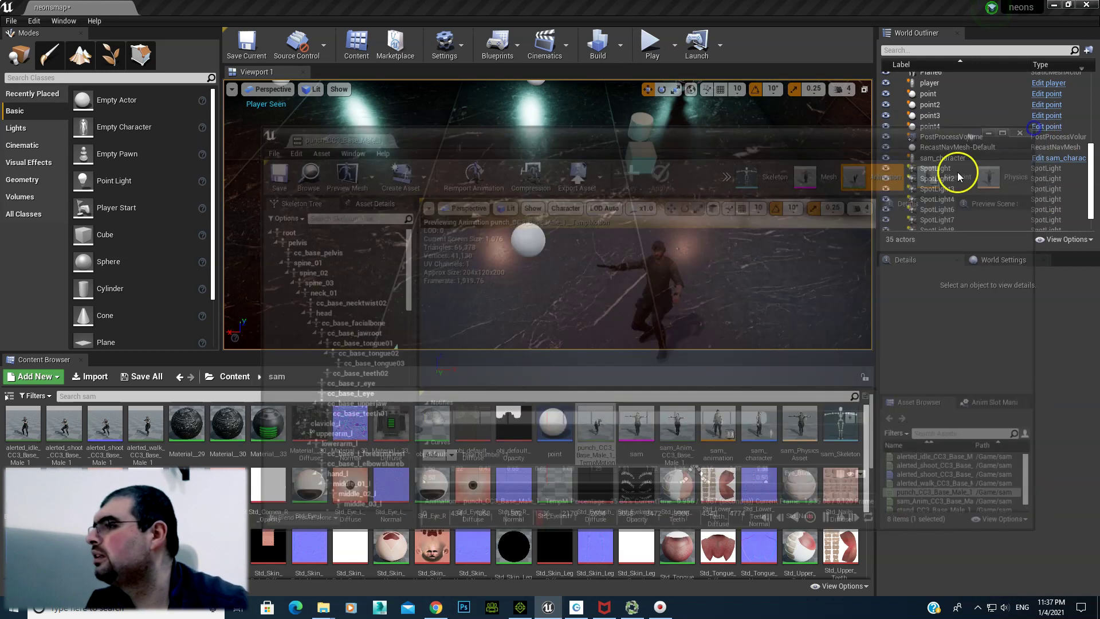
Create an AnimMontage from the punch animation, keeping the default name punch_CC3_Base_Male_1_TempMotion_Montage
right_click(595, 425)
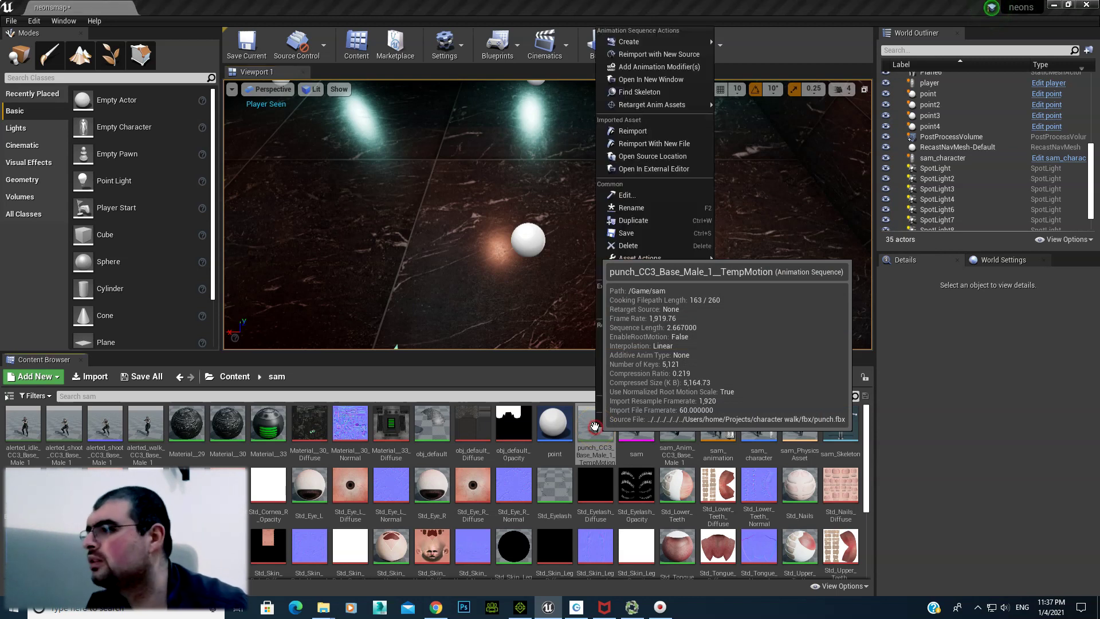
mouse_move(690, 42)
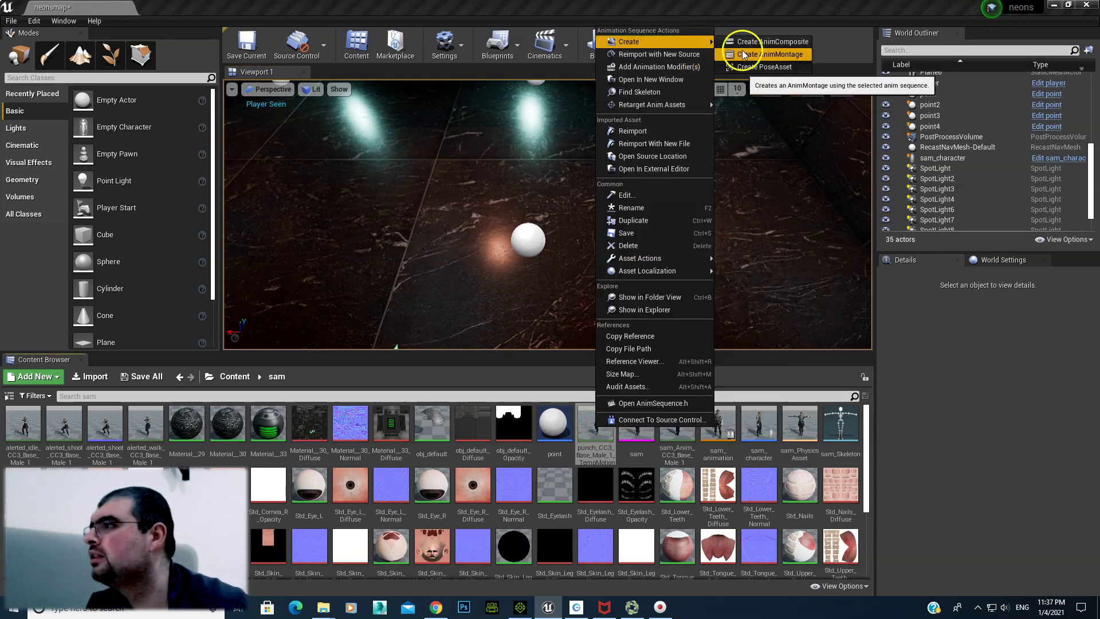
left_click(739, 54)
left_click(684, 195)
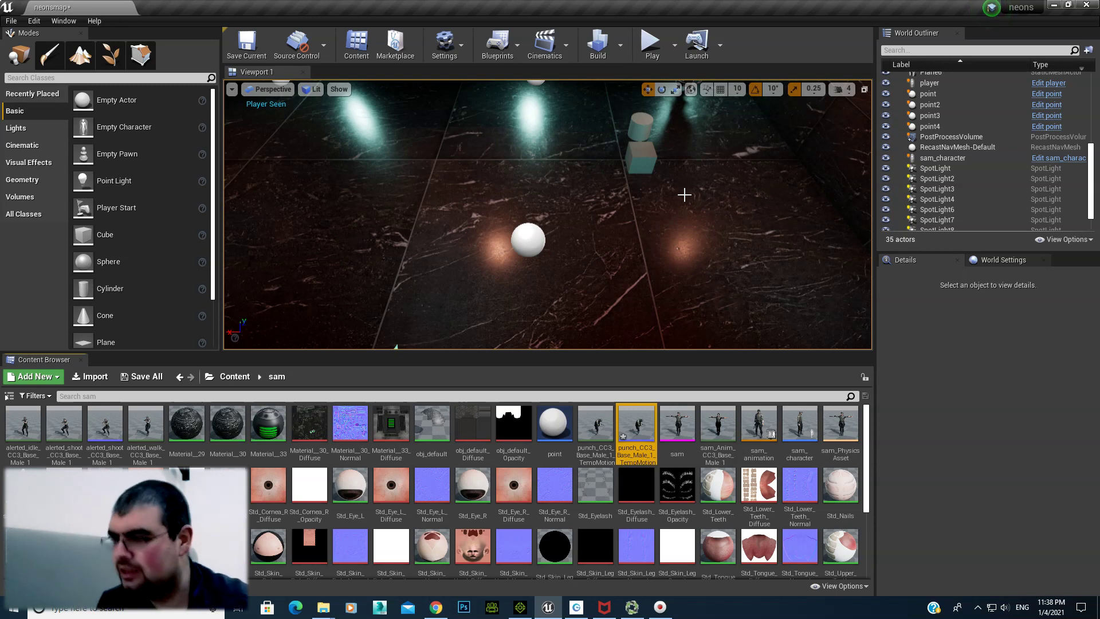
Open Project Settings at the Input section
left_click(633, 179)
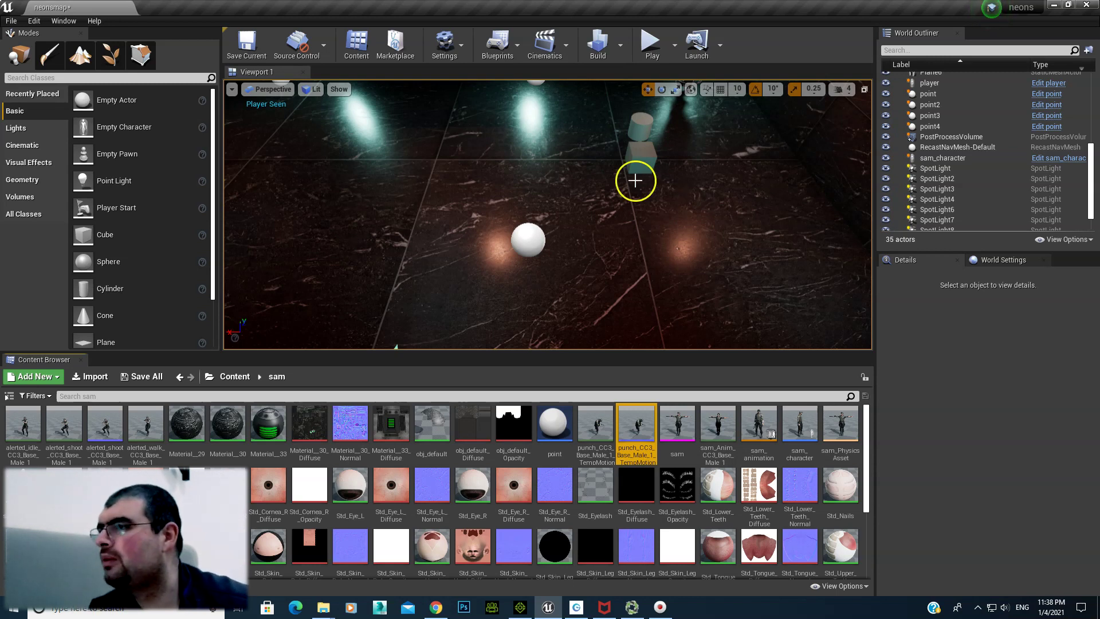
left_click(33, 20)
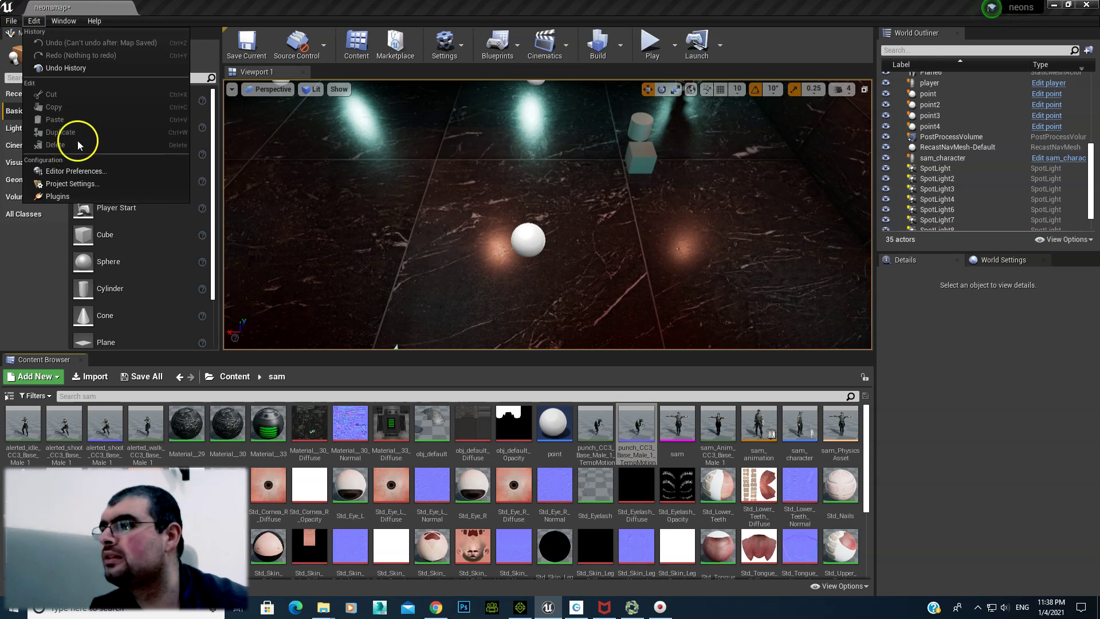
left_click(95, 184)
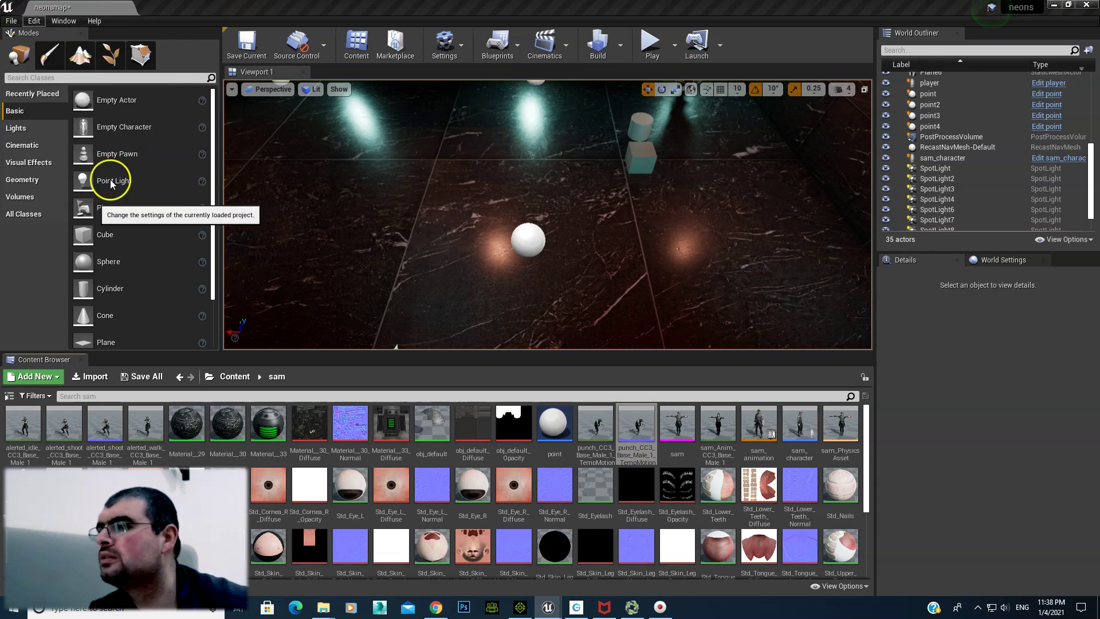
scroll(270, 435, "down", 2)
scroll(255, 476, "down", 5)
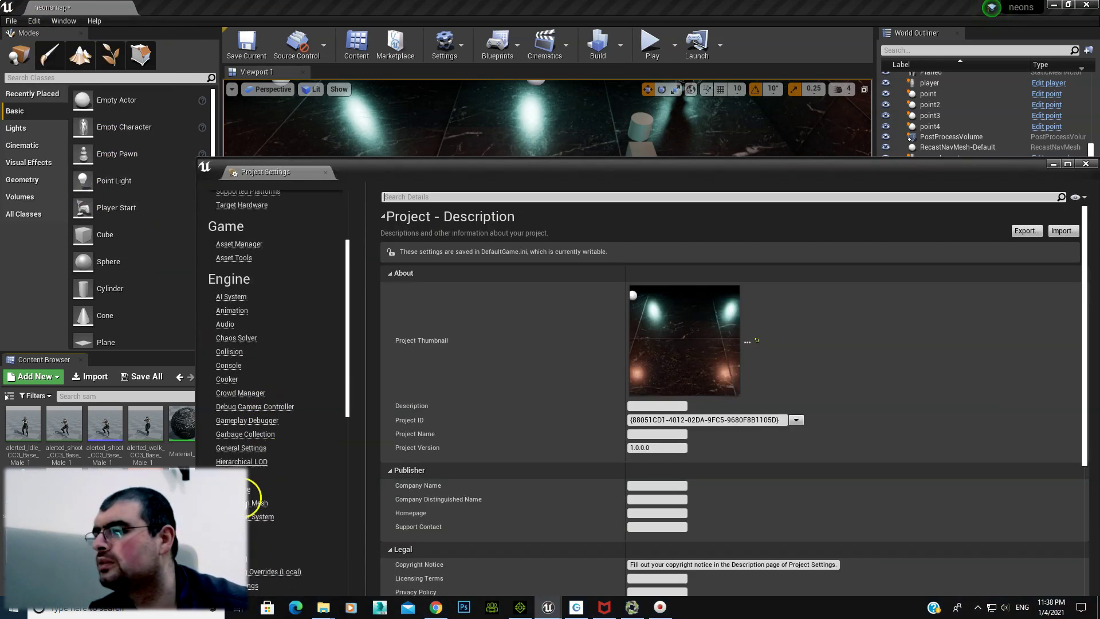
left_click(228, 475)
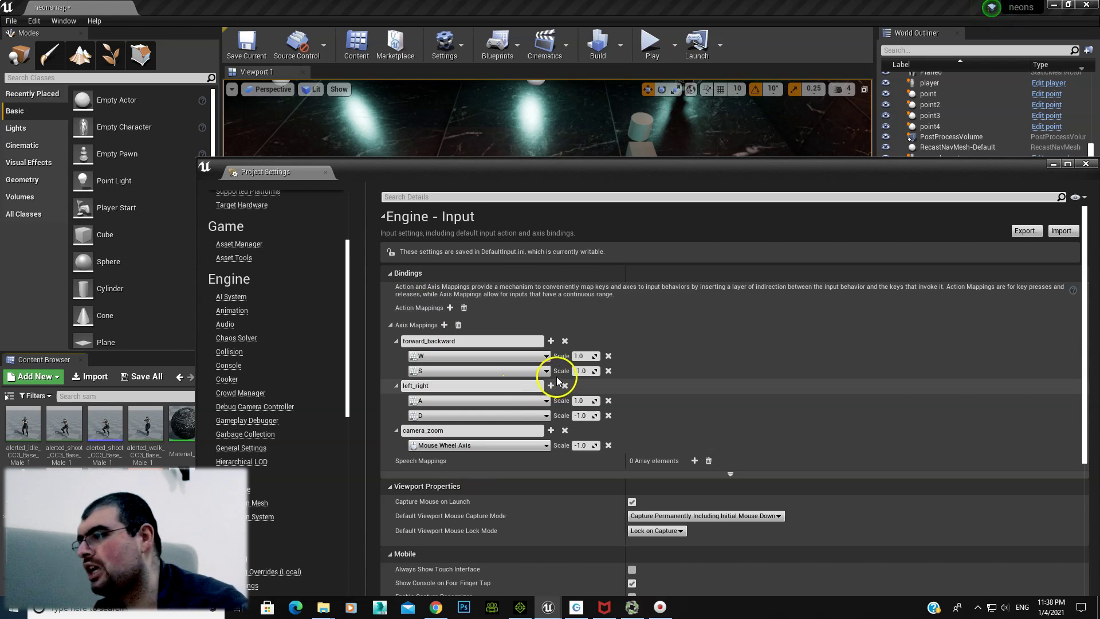
Add an 'attack' action mapping bound to Left Mouse Button and close Project Settings
left_click(450, 308)
type("attack")
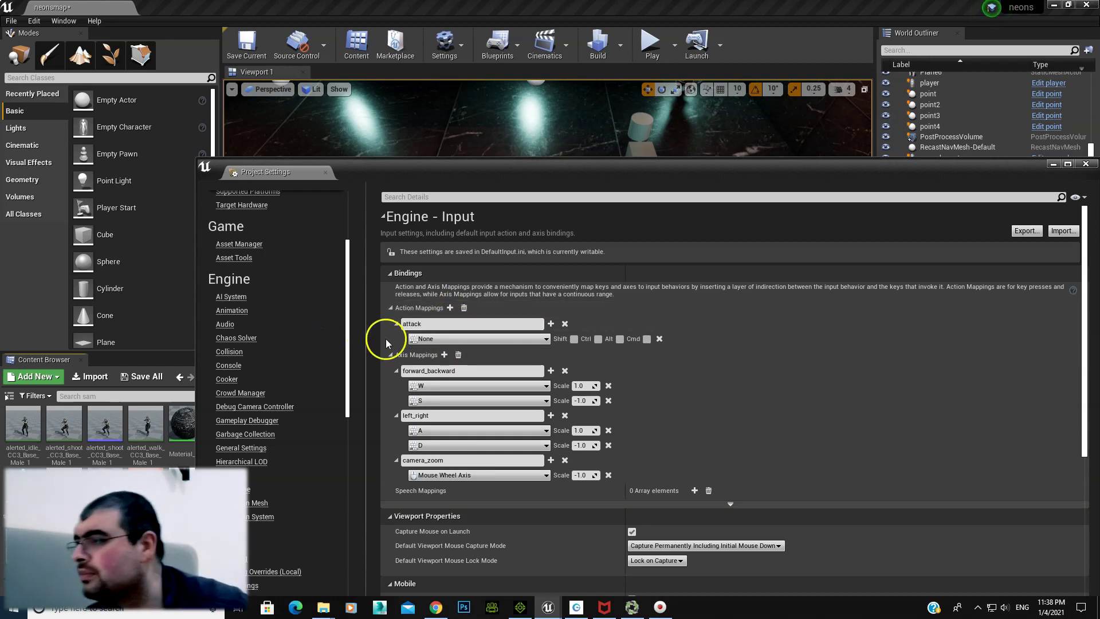
left_click(423, 339)
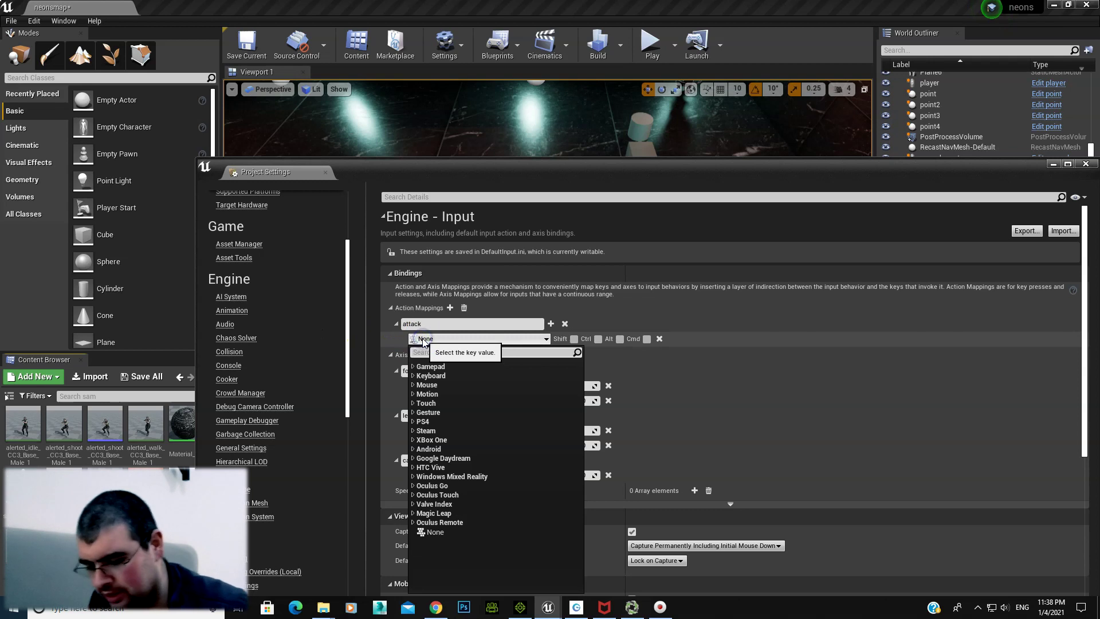
type("left mouse")
key("Return")
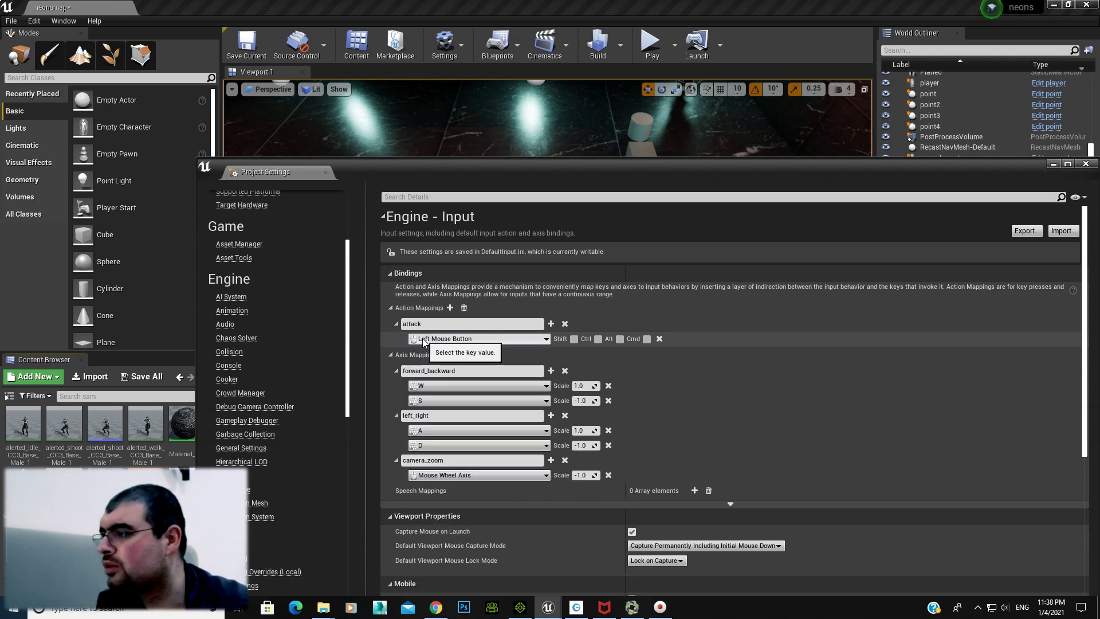
left_click(1086, 164)
Select the player character and open its Blueprint in the Blueprint Editor
right_click_drag(579, 223, 609, 189)
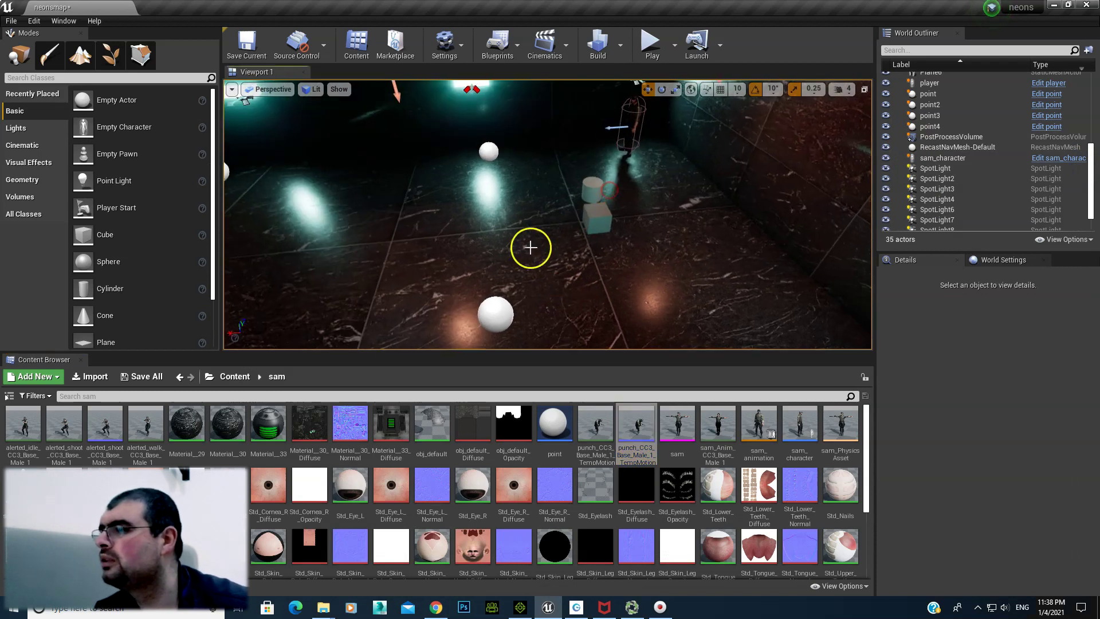
left_click(626, 125)
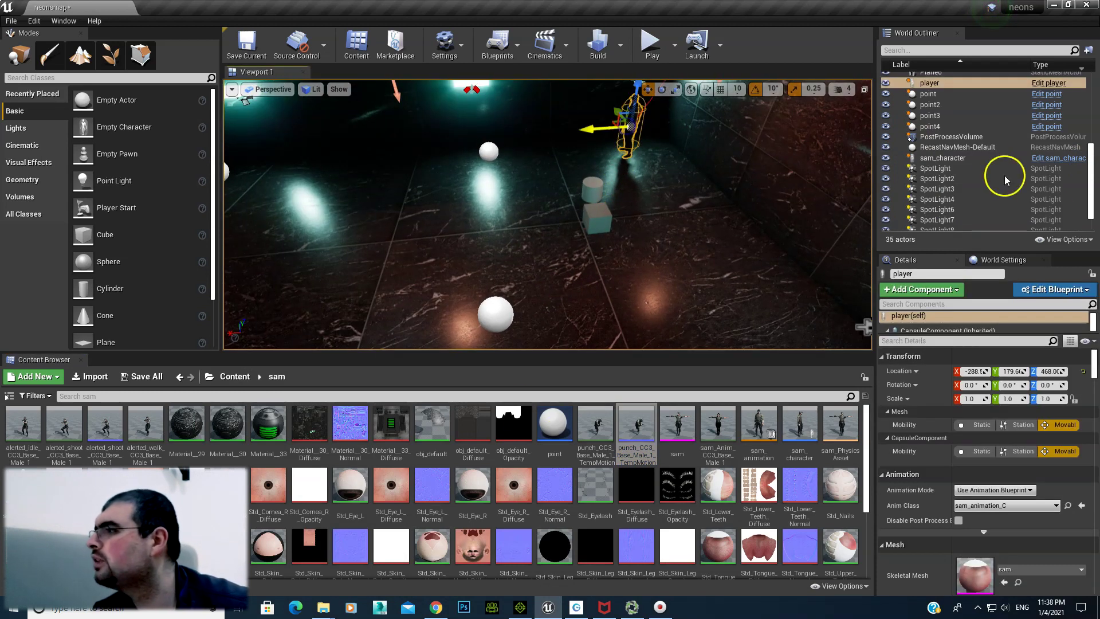
left_click(1051, 291)
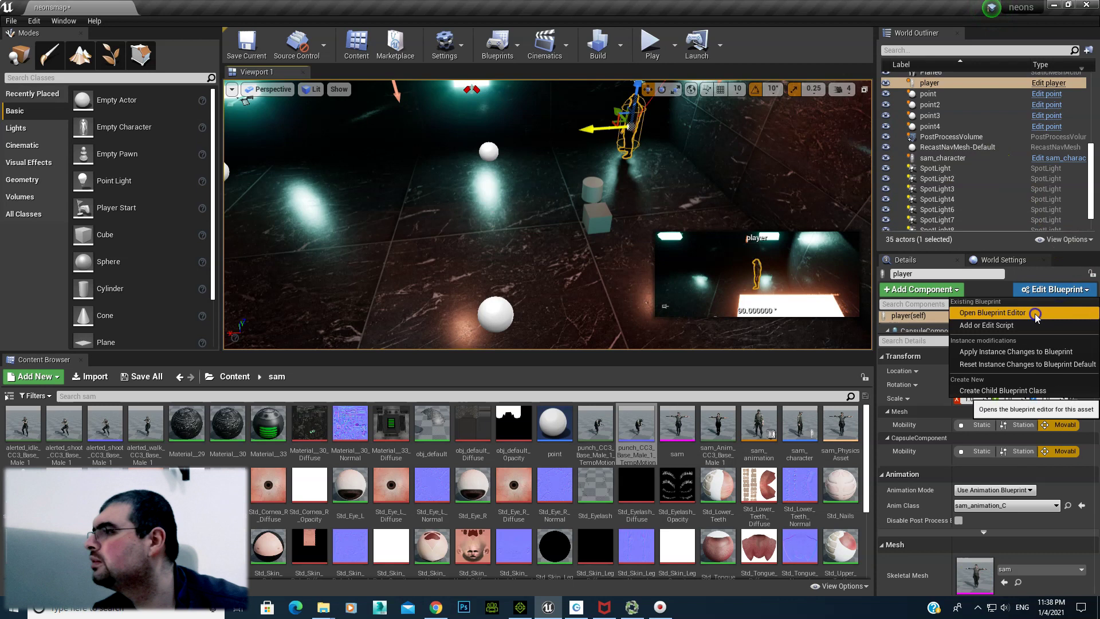
left_click(1040, 312)
Add an InputAction attack event node to the Event Graph
right_click(589, 324)
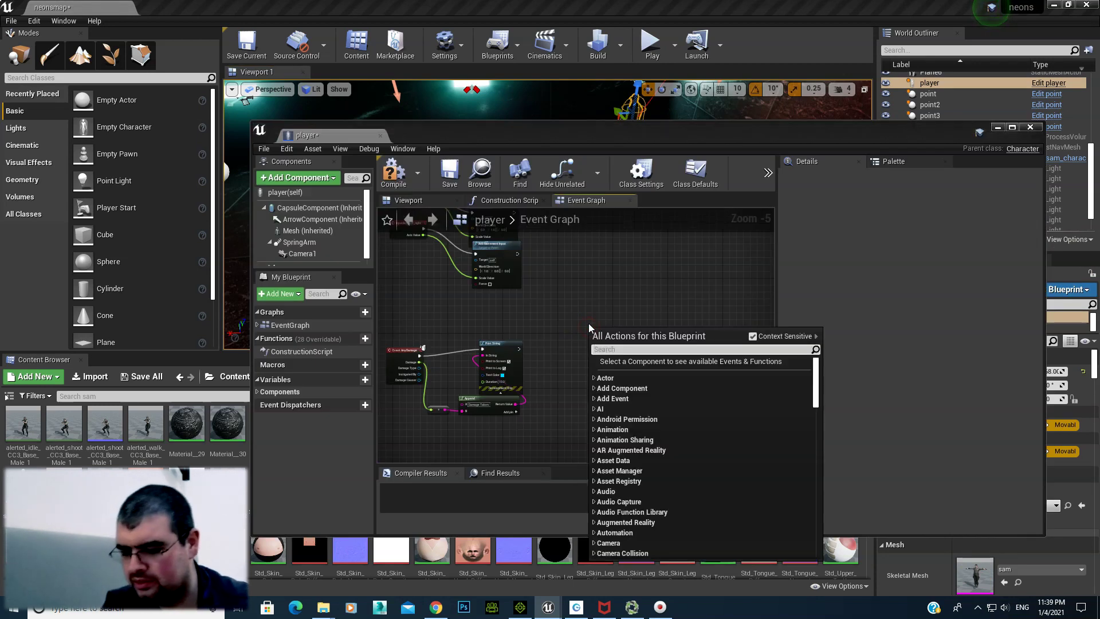
type("attack")
key("Return")
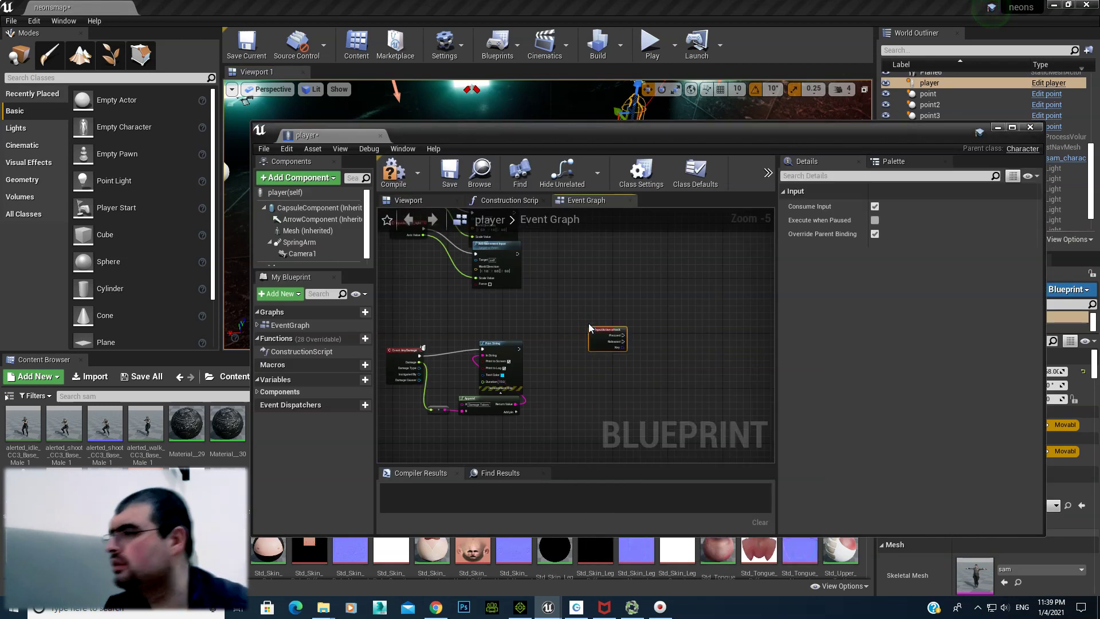
scroll(659, 340, "up", 5)
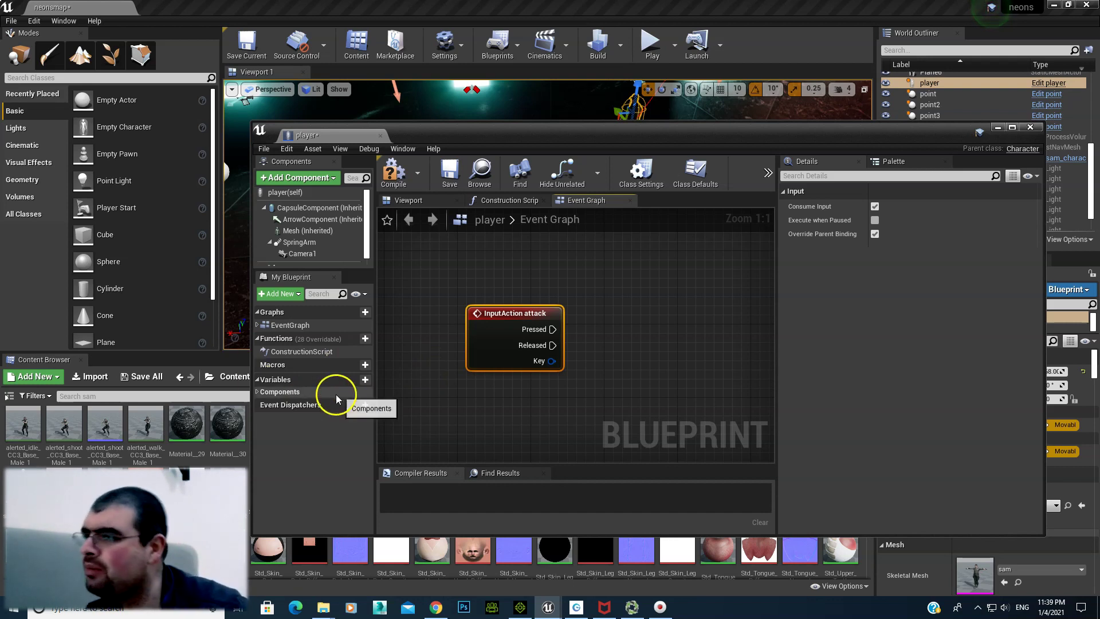
Create an isAttacking variable and place a getter for it in the graph
left_click(364, 379)
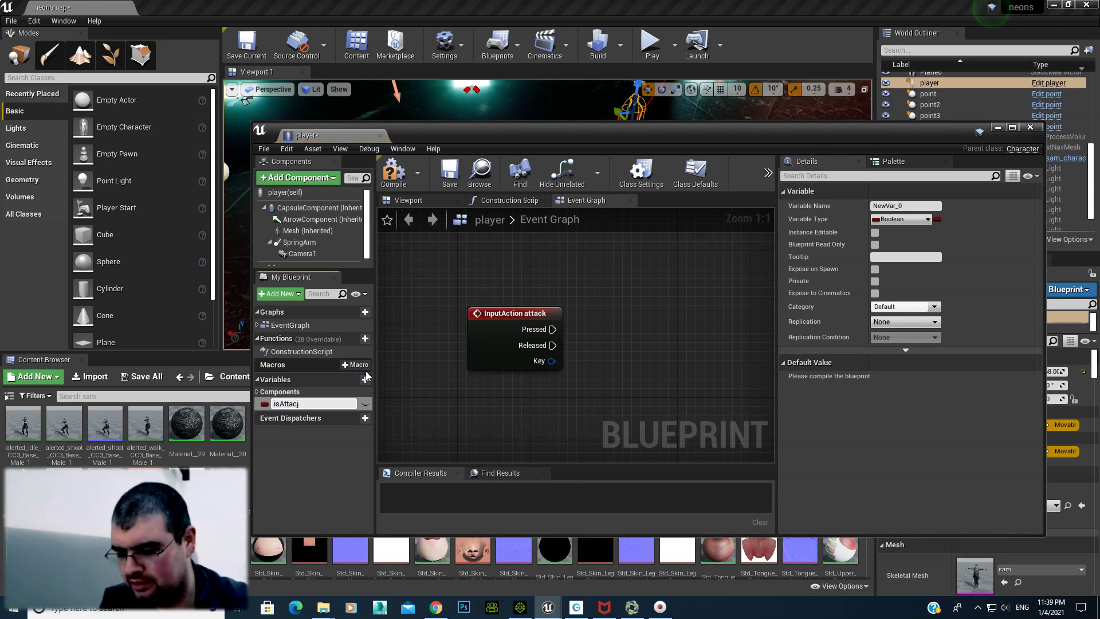
type("king")
key("Return")
left_click_drag(352, 402, 611, 307)
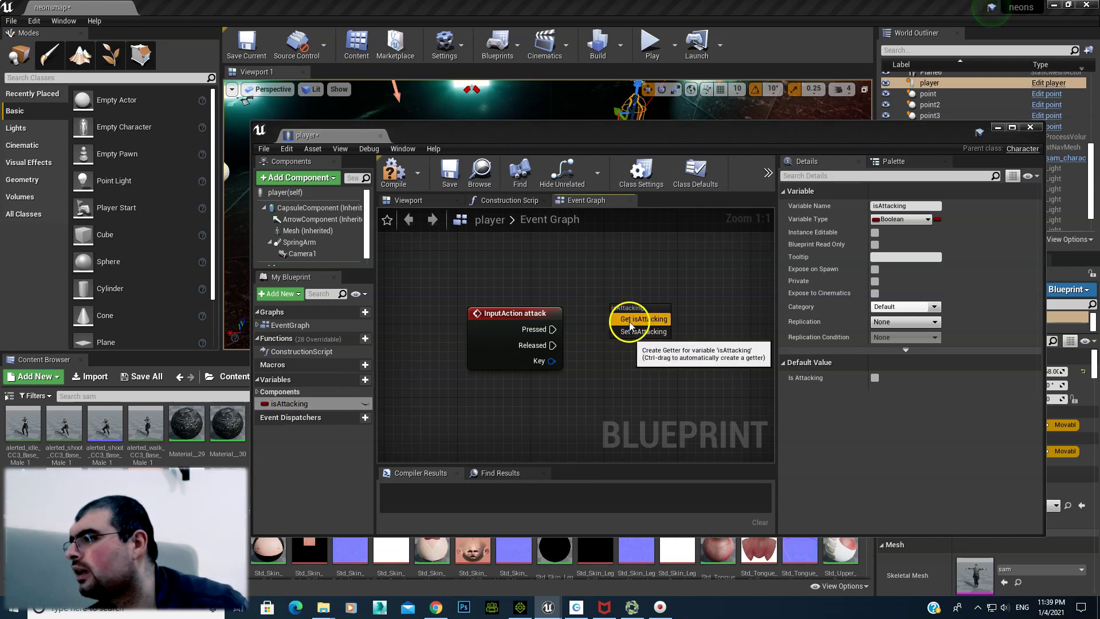
left_click(635, 319)
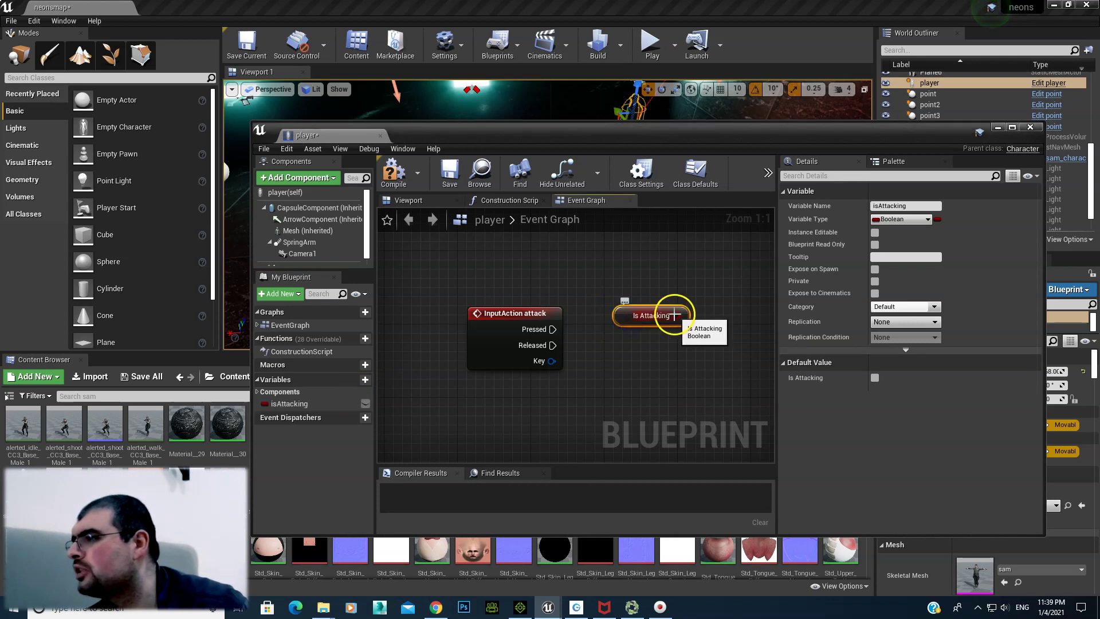
Add a Branch on Is Attacking, triggered by the attack Pressed event
left_click_drag(676, 315, 690, 349)
type("branch")
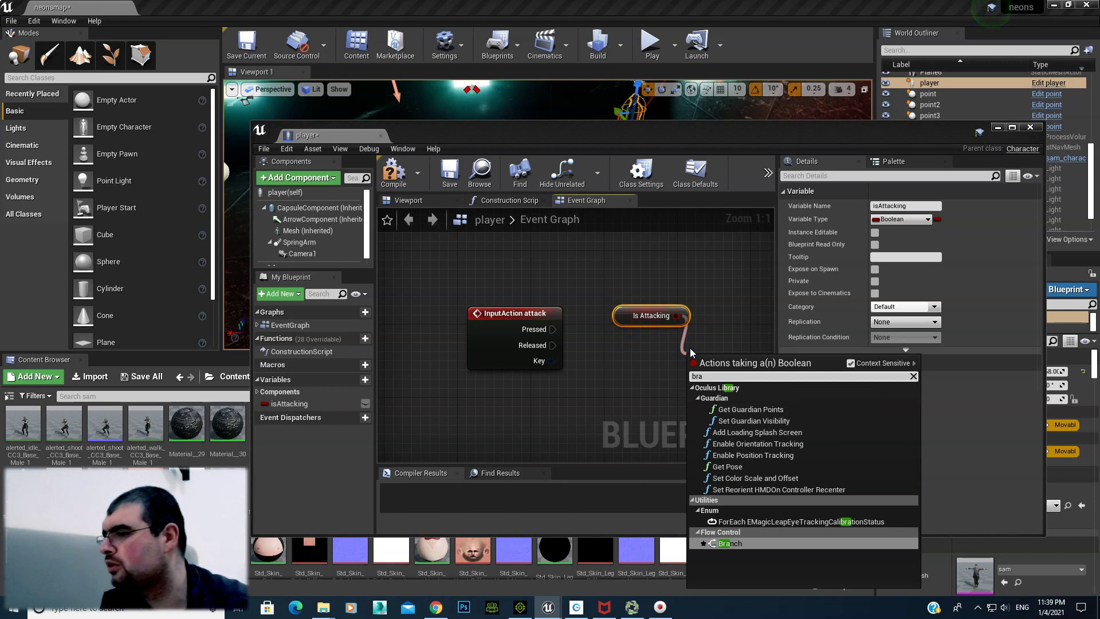
key("Return")
mouse_move(552, 329)
left_mouse_down()
mouse_move(703, 376)
mouse_move(673, 358)
left_mouse_up()
right_click_drag(628, 381, 500, 356)
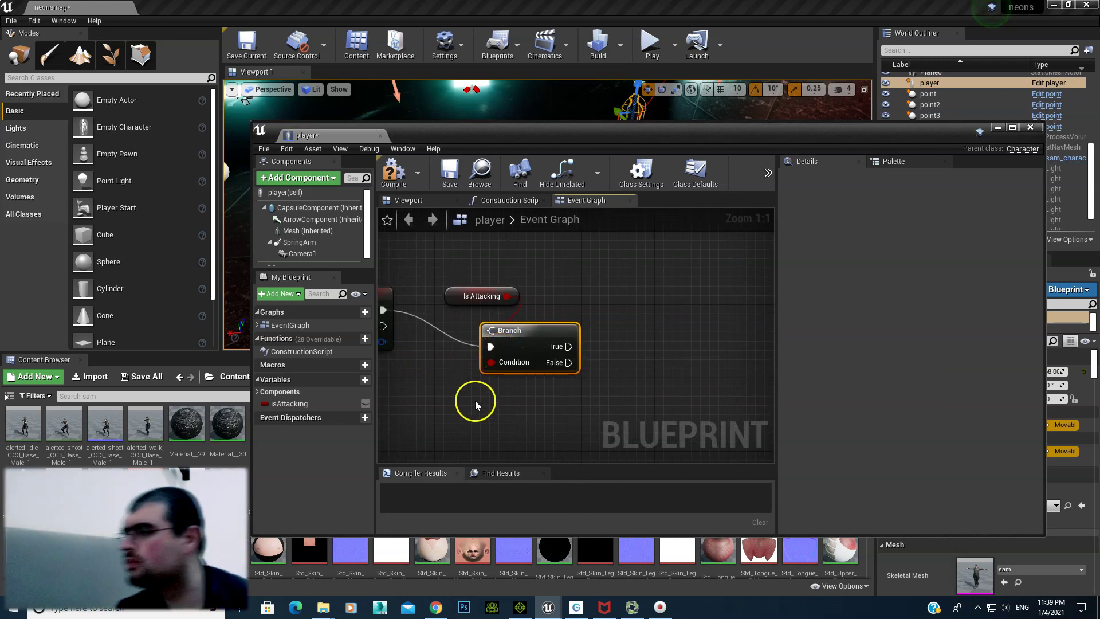
From the Branch's False output, add a Set Is Attacking node set to true
left_click_drag(568, 362, 621, 364)
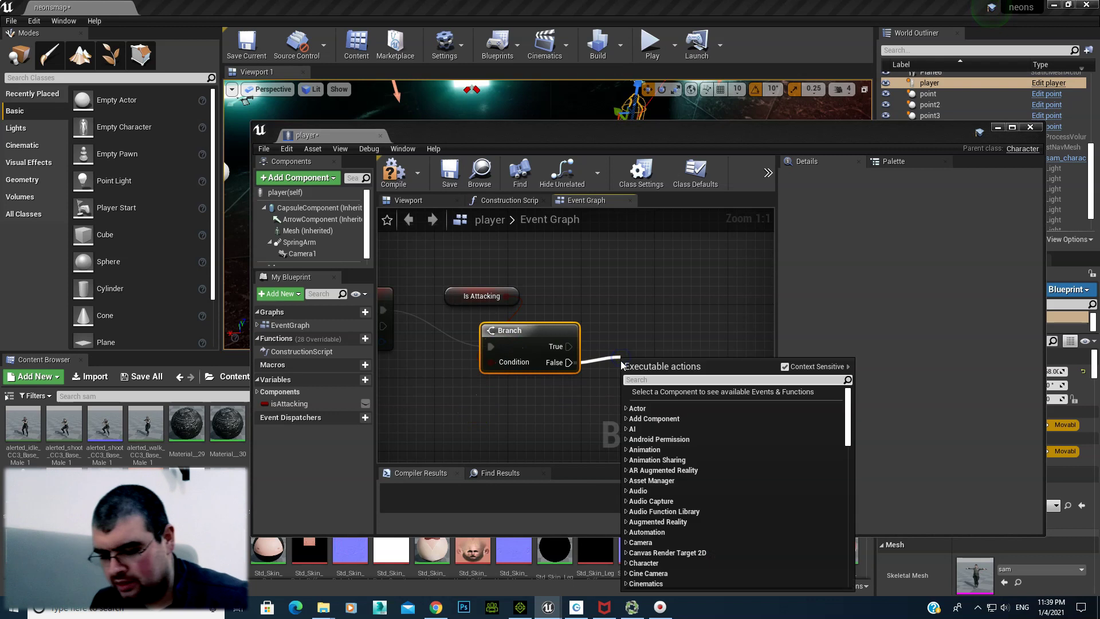
type("set is attacking")
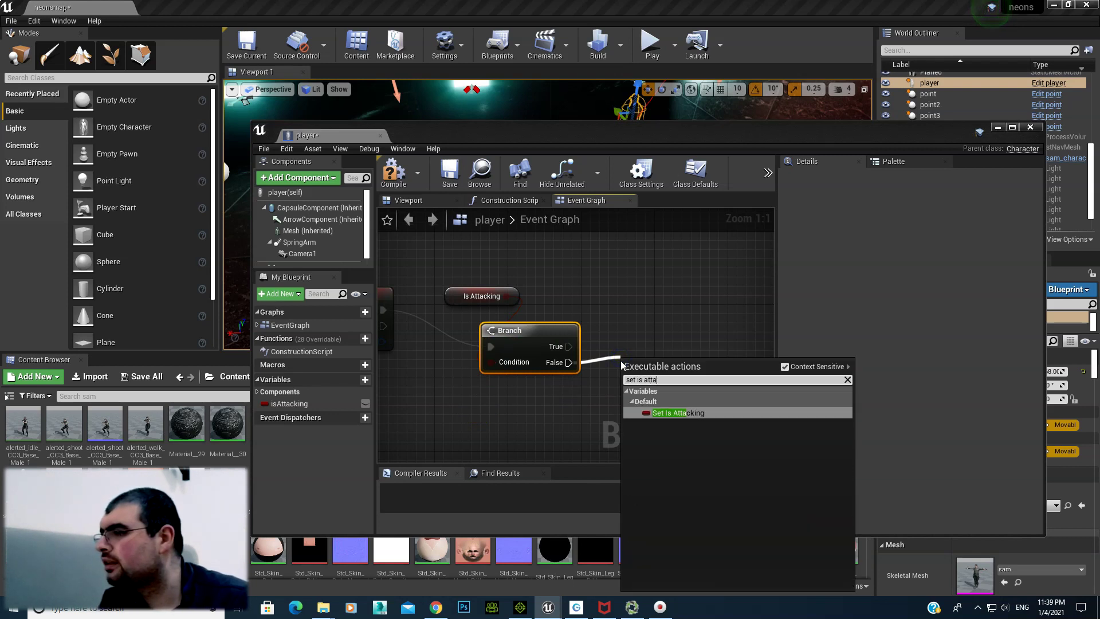
key("Return")
left_click(683, 391)
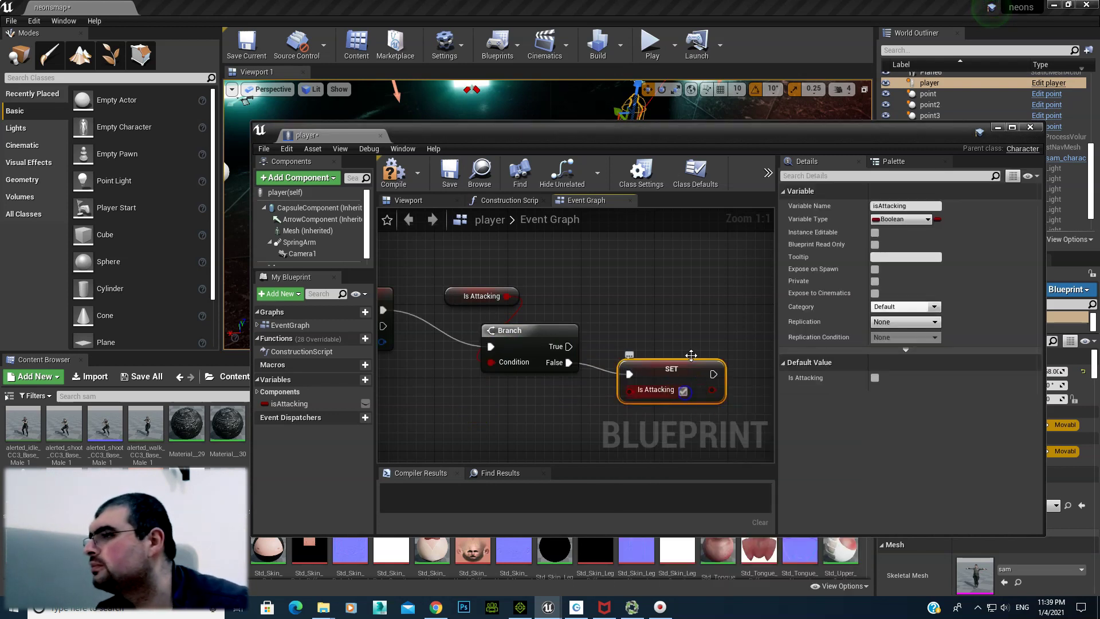
right_click_drag(687, 390, 455, 329)
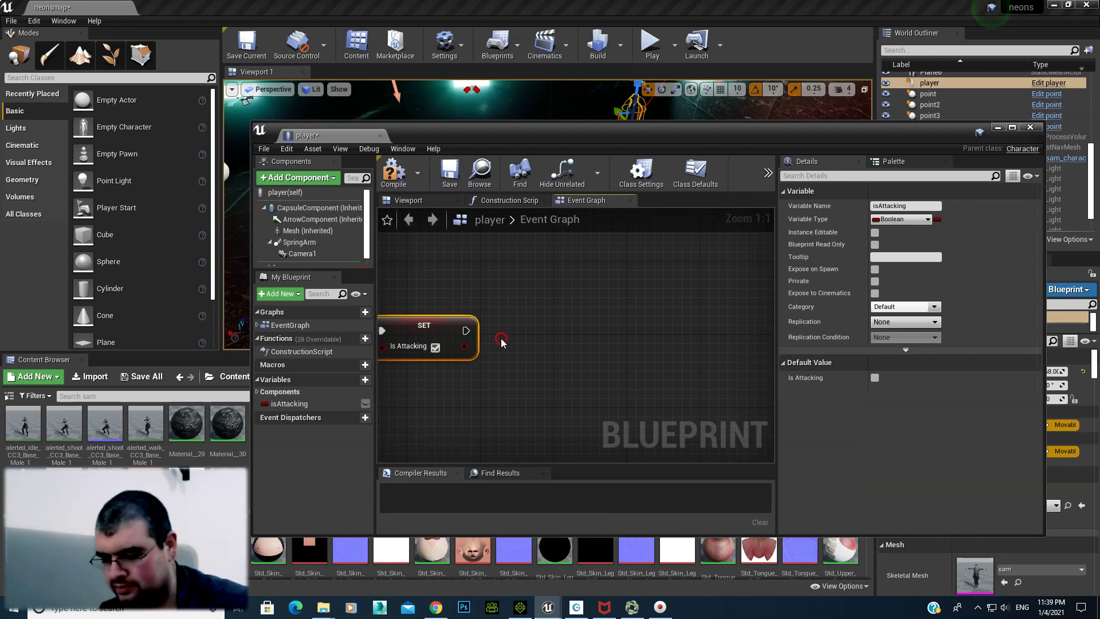
Add a Montage Play node to the right of the SET node
right_click(501, 339)
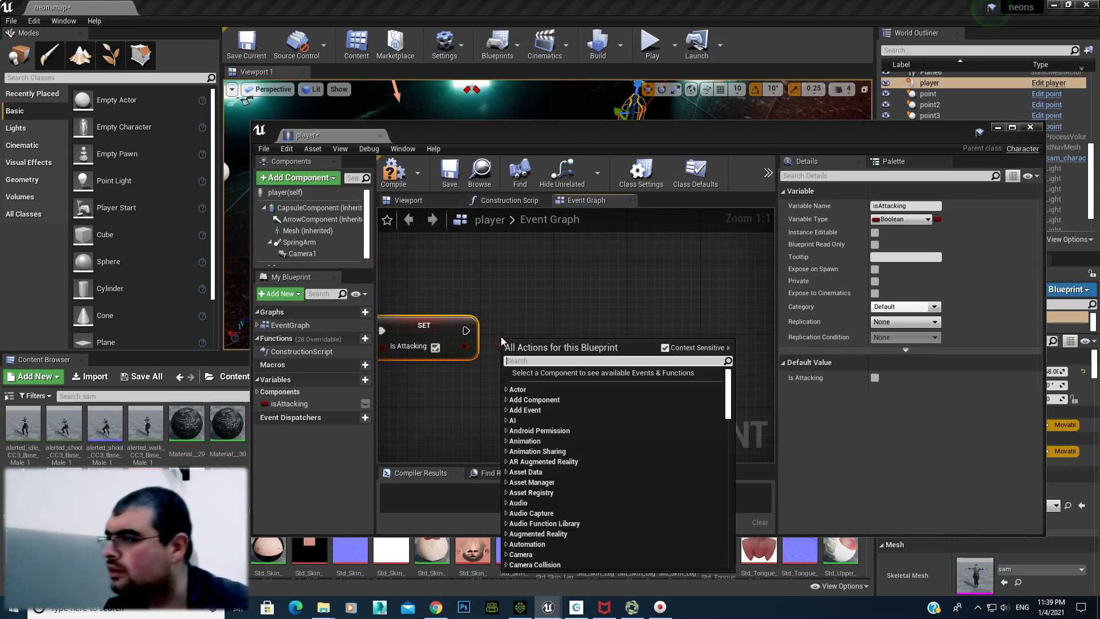
type("montage pla")
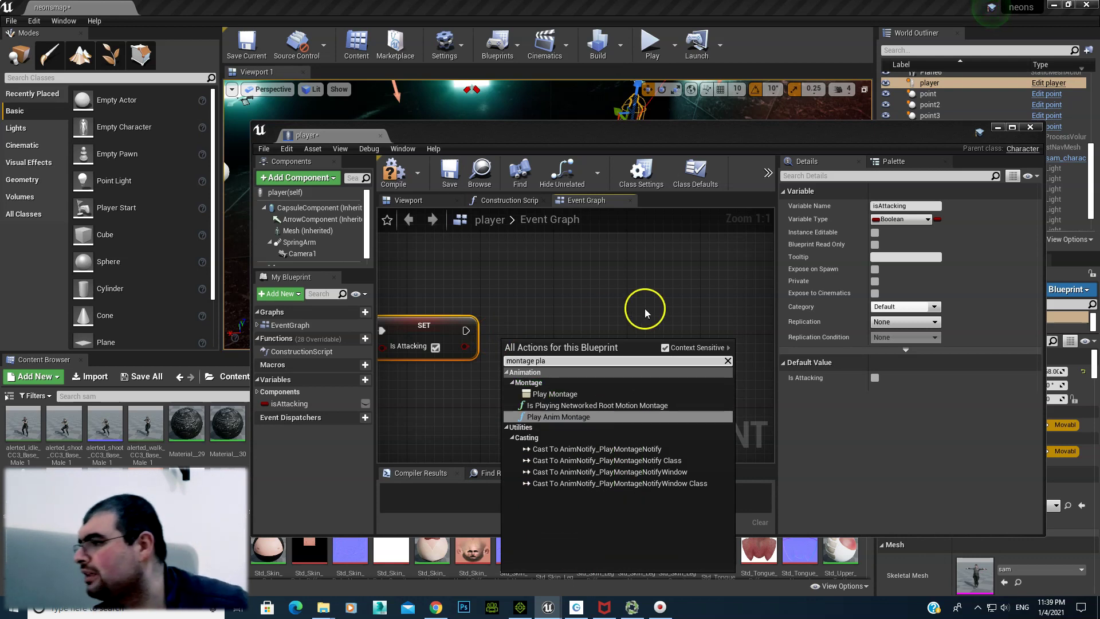
left_click(664, 347)
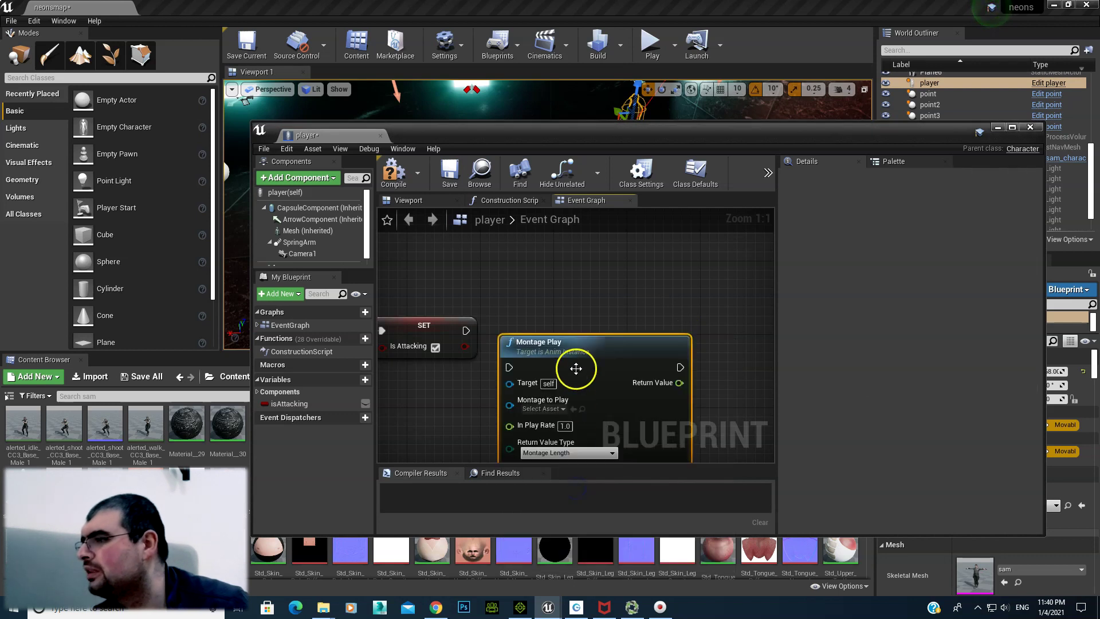
left_click_drag(571, 369, 645, 369)
right_click_drag(571, 373, 532, 334)
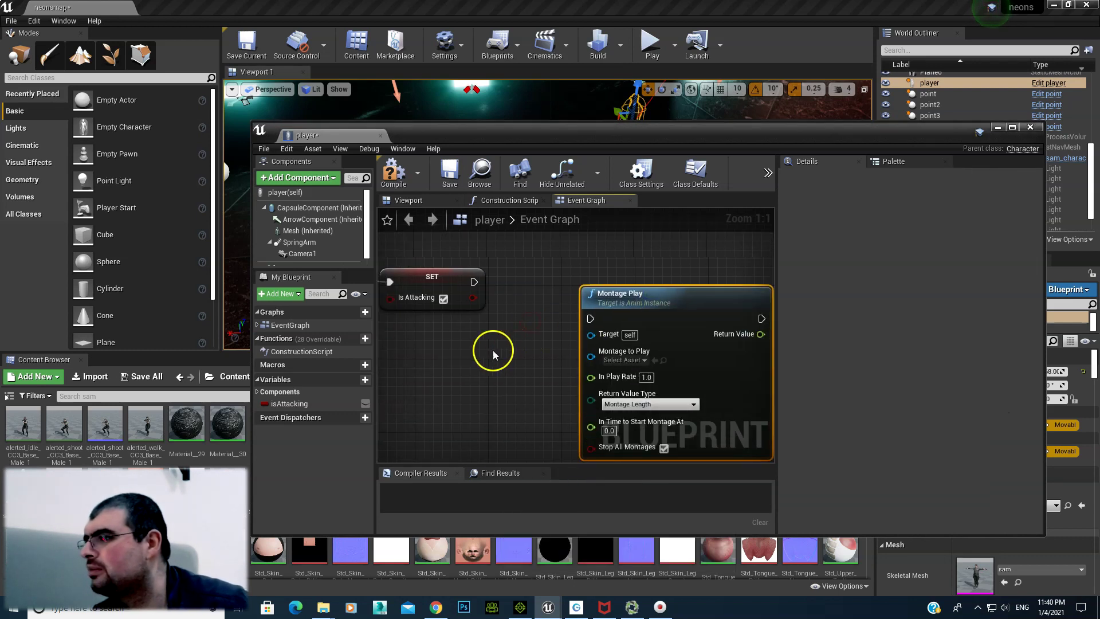
Add a Mesh reference with Get Anim Instance, deleting the extra Mesh node
mouse_move(298, 230)
left_mouse_down()
mouse_move(423, 381)
mouse_move(495, 360)
left_mouse_up()
type("get")
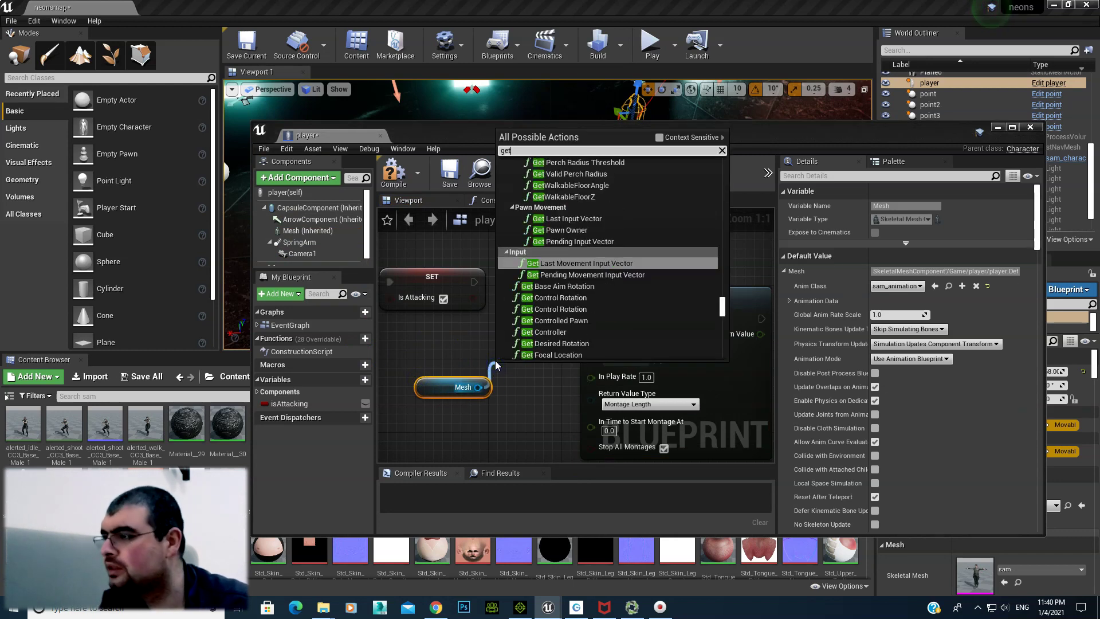
type(" anim")
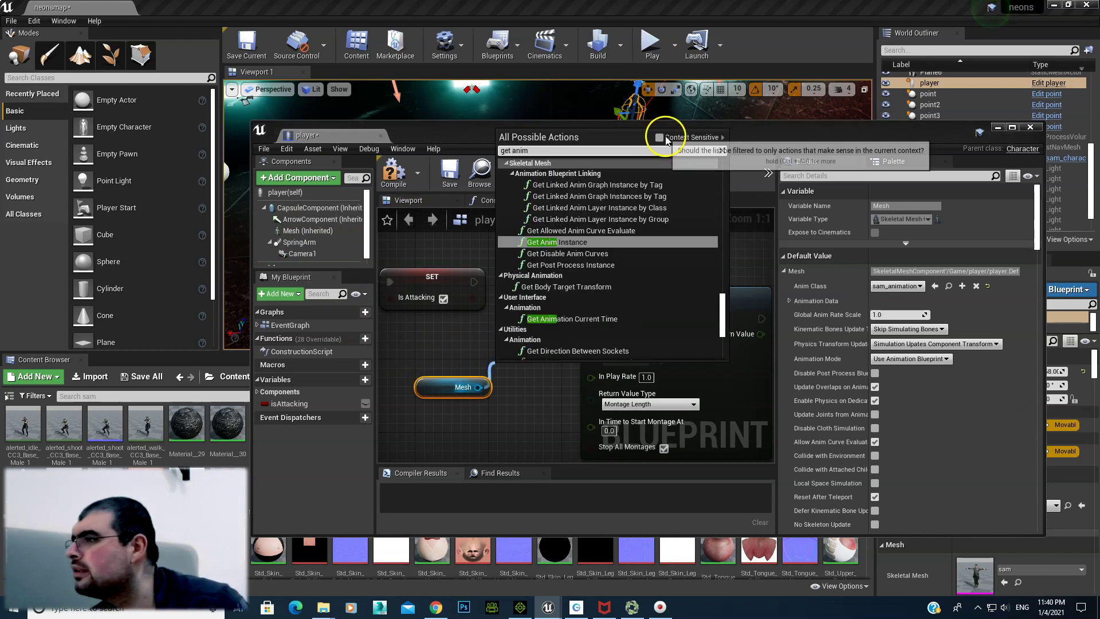
left_click(659, 138)
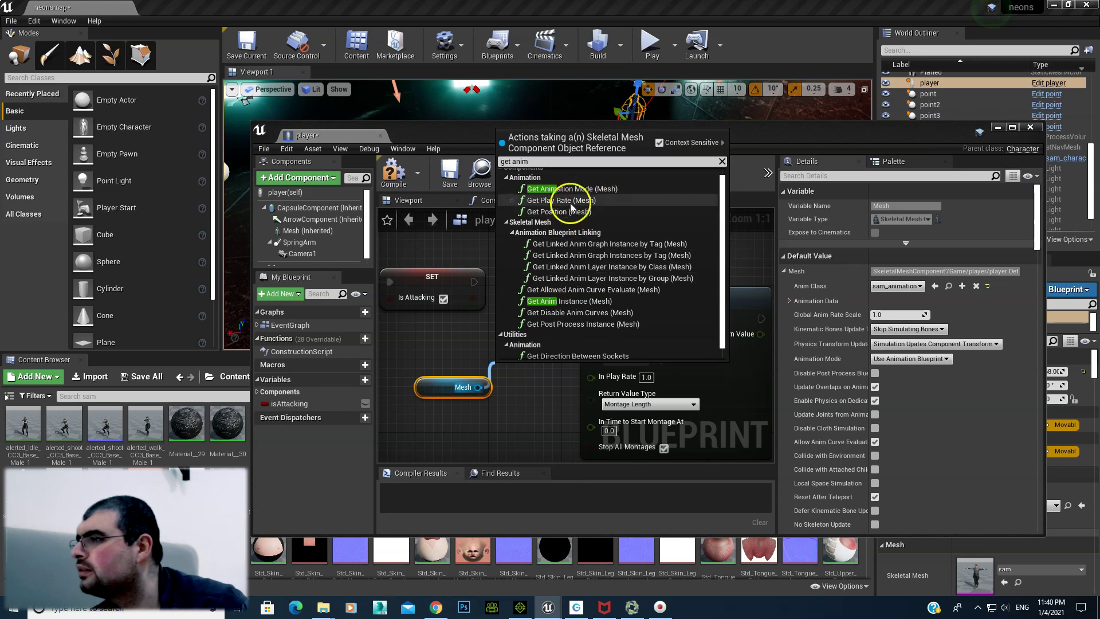
left_click(567, 301)
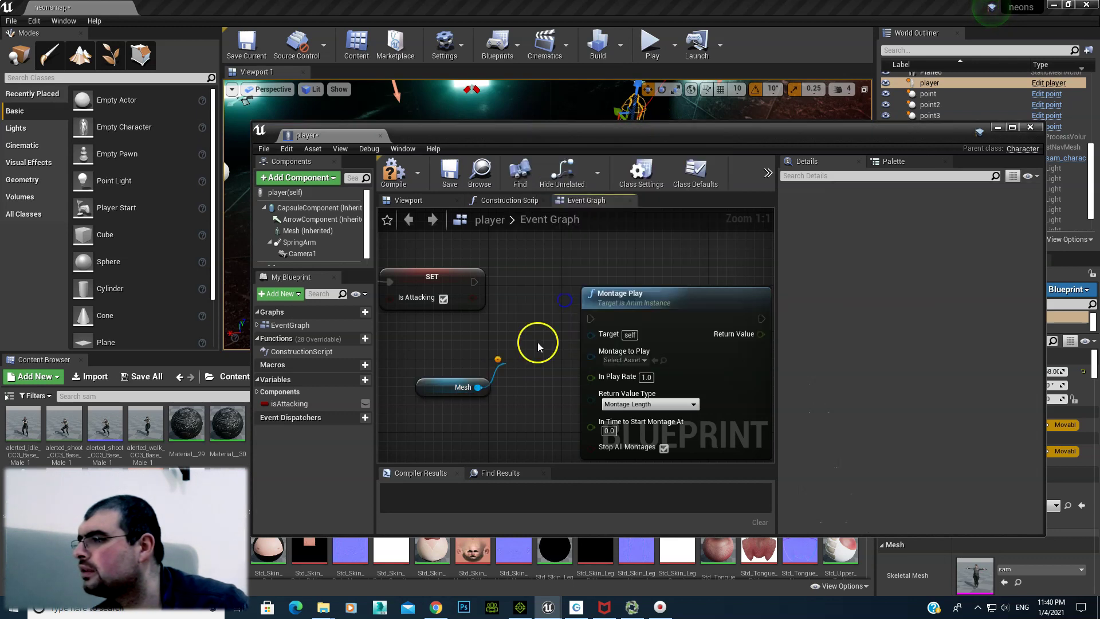
left_click_drag(558, 376, 477, 422)
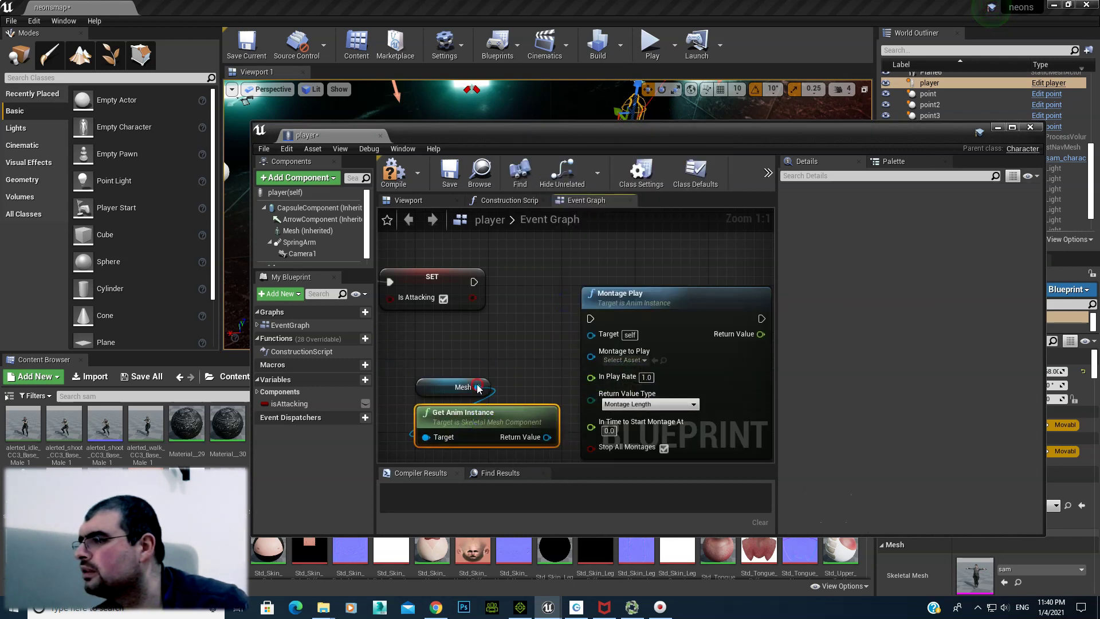
right_click_drag(375, 394, 454, 362)
left_click(407, 349)
left_click(406, 322)
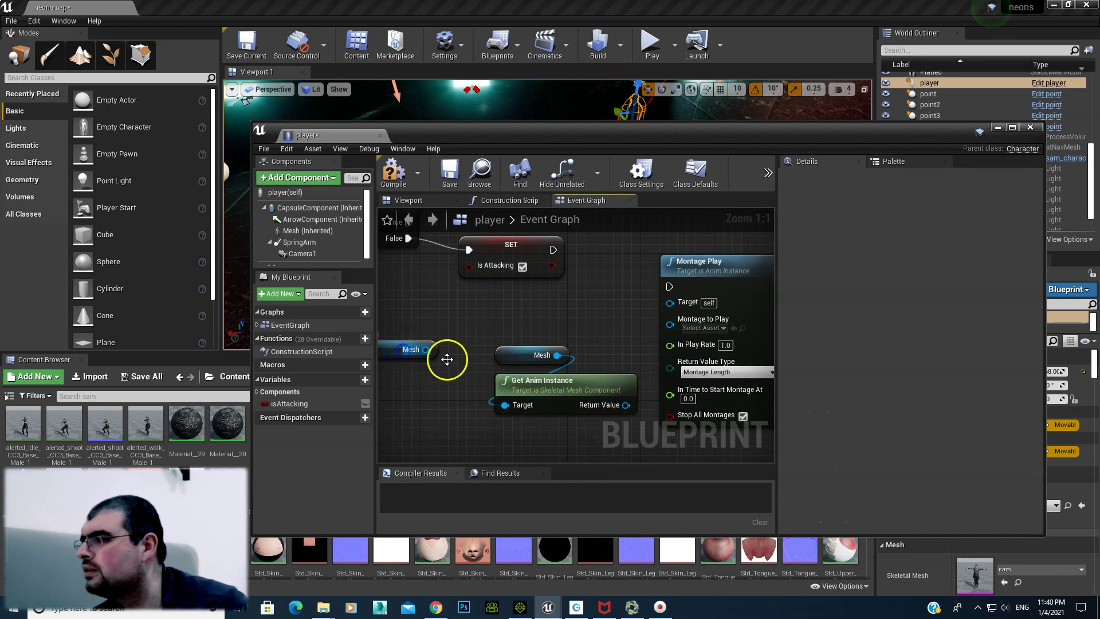
left_click(396, 349)
key("Delete")
Wire the anim instance and SET into Montage Play, choosing the punch montage
left_click_drag(626, 405, 669, 302)
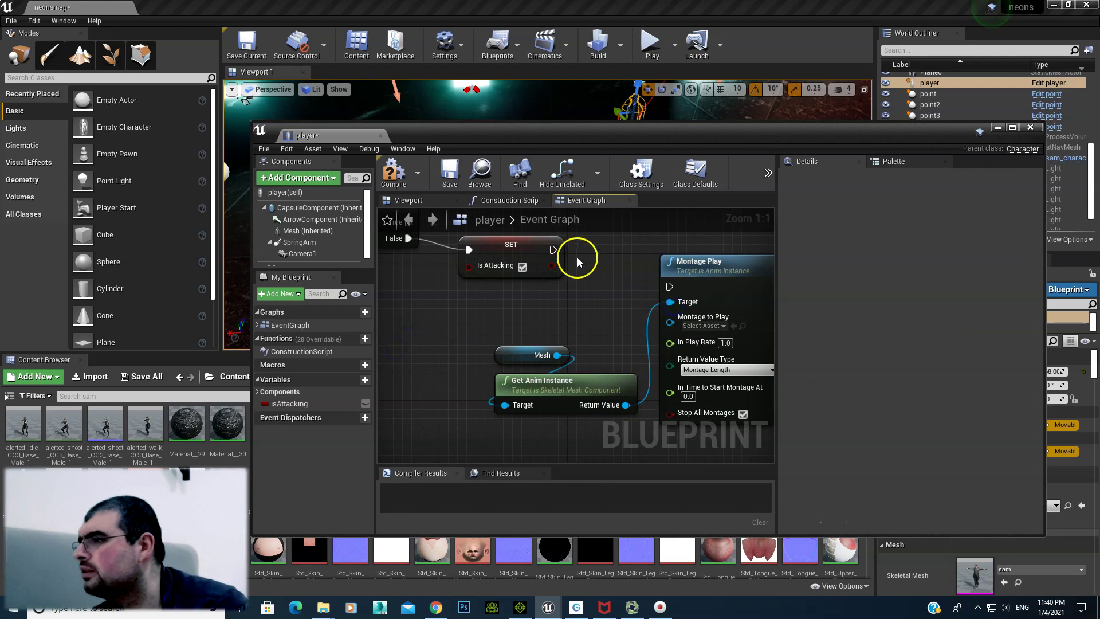
left_click_drag(552, 251, 669, 287)
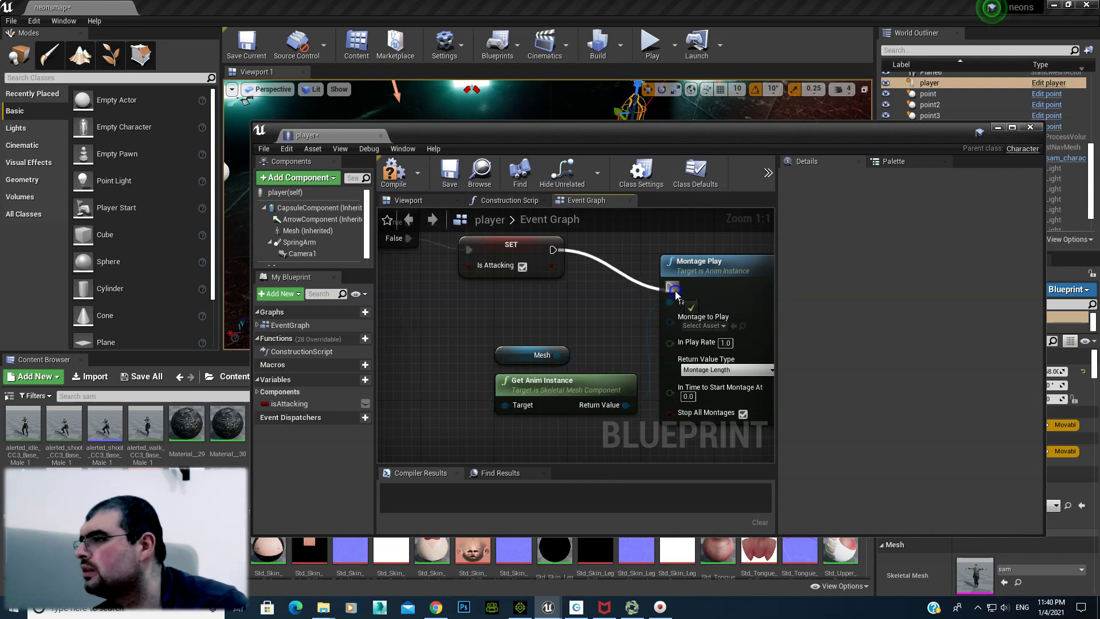
left_click(701, 325)
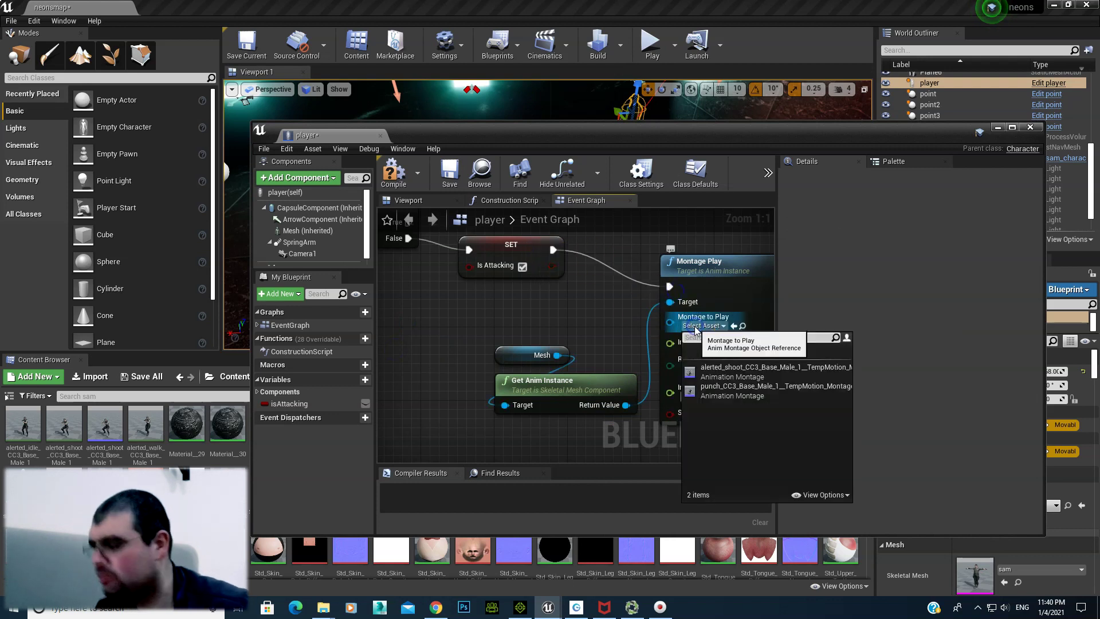
left_click(739, 389)
right_click_drag(585, 338, 388, 351)
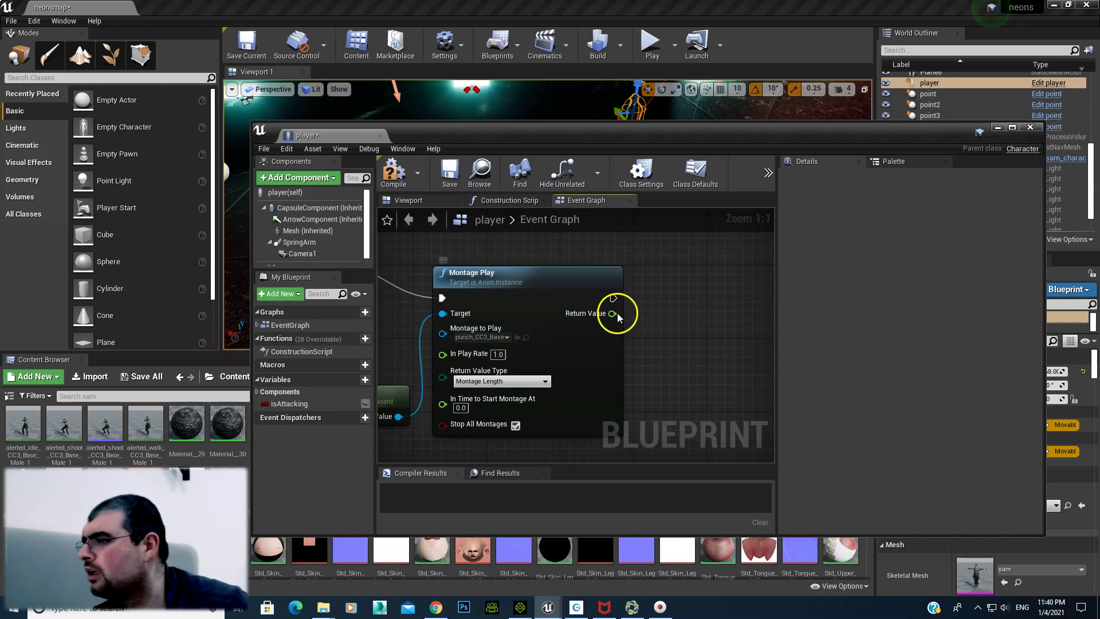
left_click_drag(611, 313, 641, 302)
Add a montage-length Delay, then set Is Attacking back to false
type("delay")
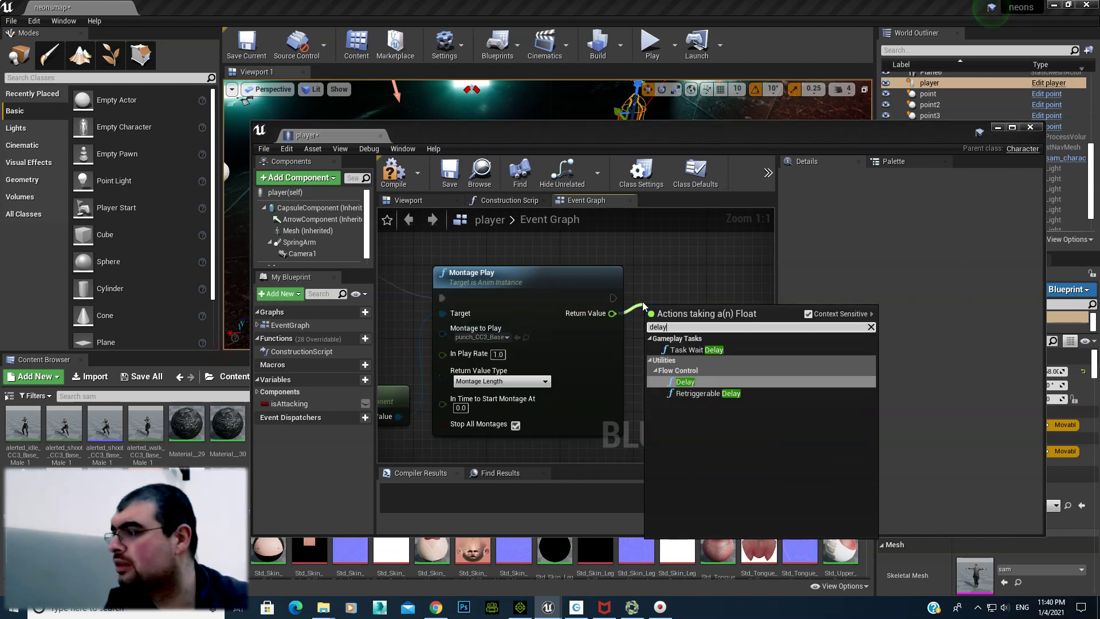
key("Return")
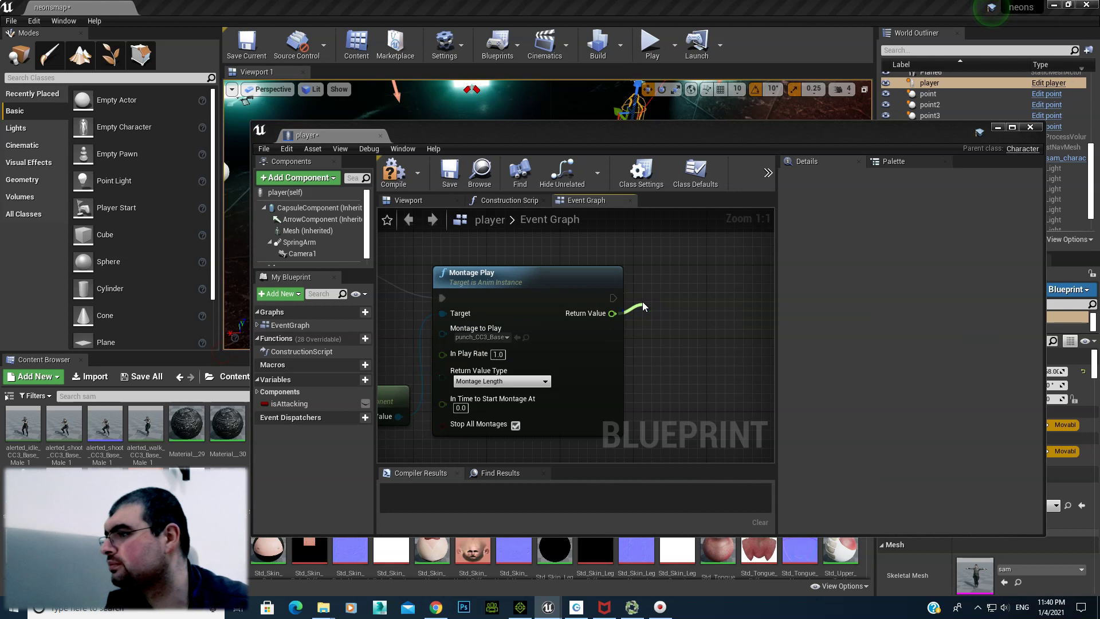
right_click_drag(717, 300, 628, 285)
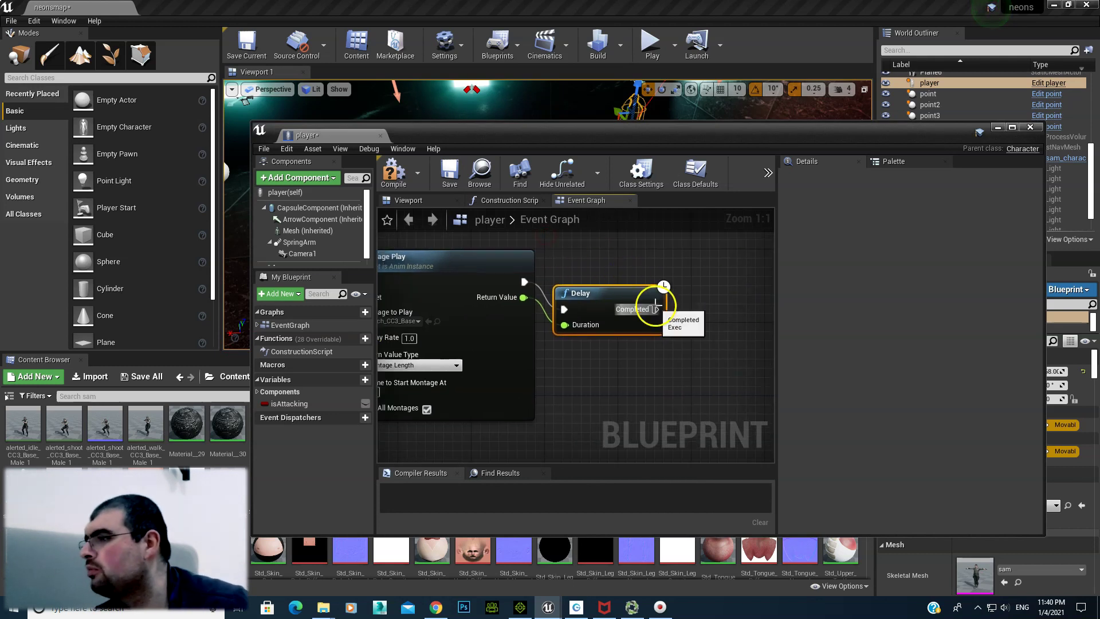
left_click_drag(654, 309, 697, 299)
type("is")
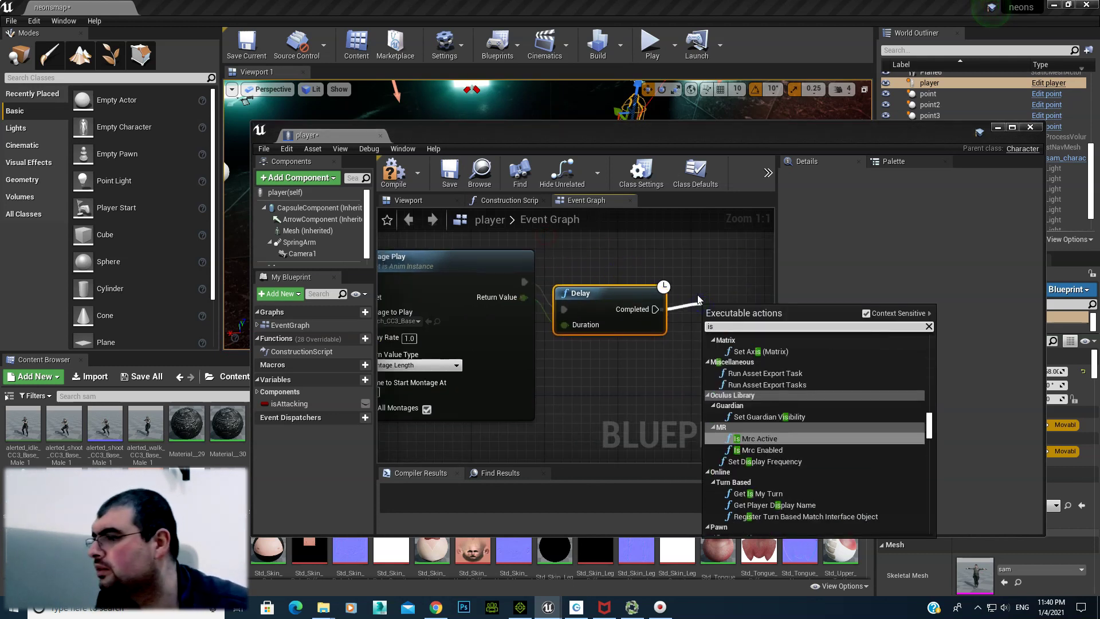
key("BackSpace")
key("BackSpace")
type("set ")
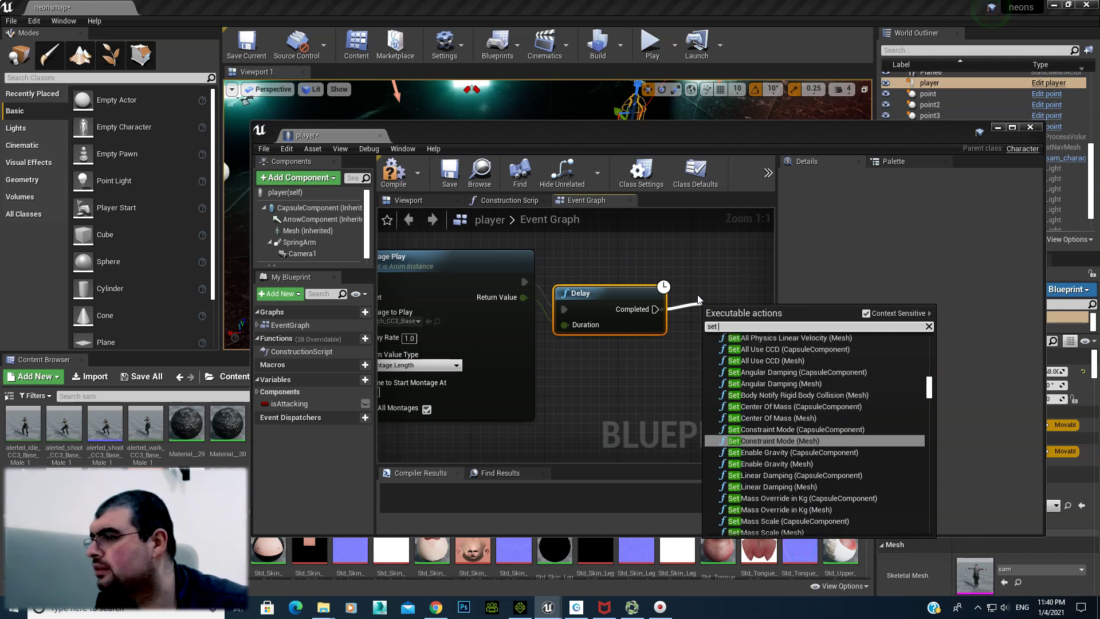
type("is attac")
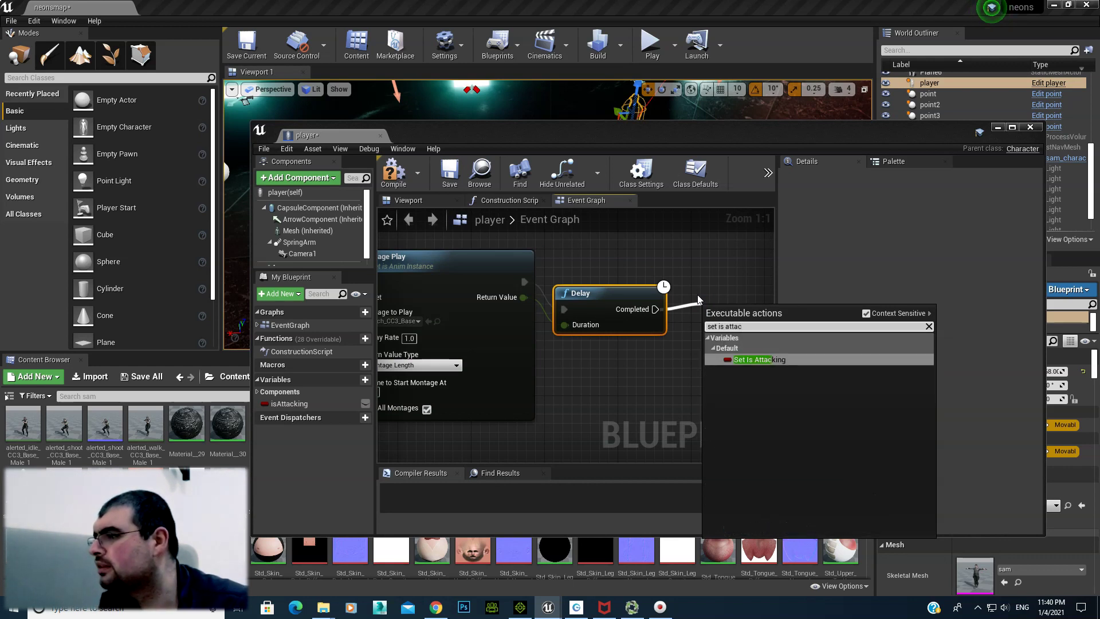
key("Return")
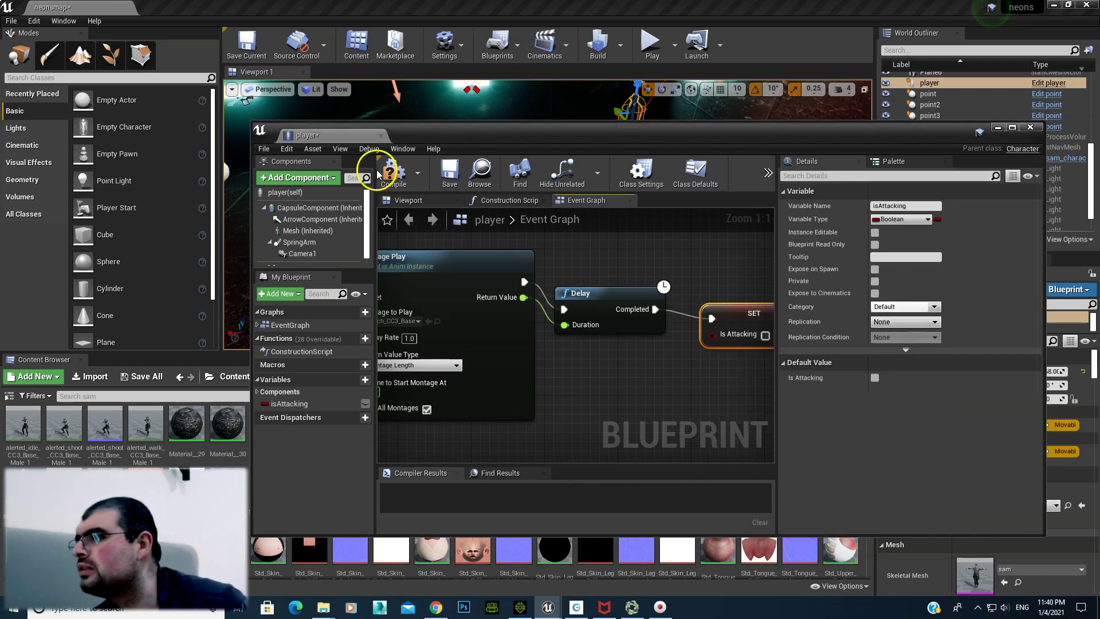
Compile the player Blueprint and minimize the editor to return to the level
left_click_drag(593, 285, 703, 284)
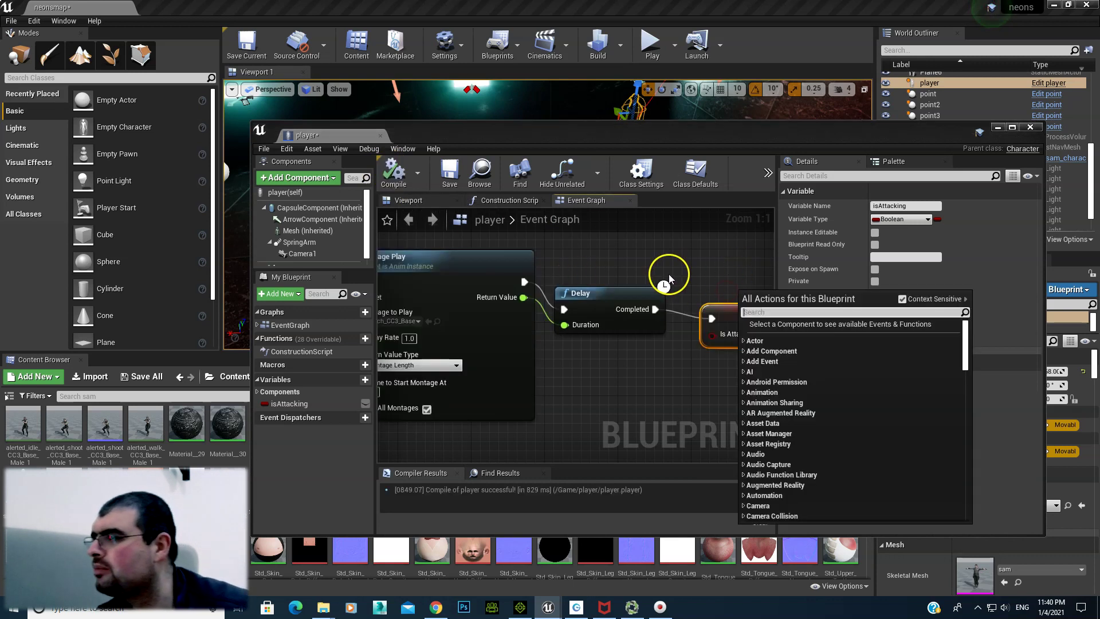
scroll(633, 285, "down", 2)
left_click(640, 258)
key("F7")
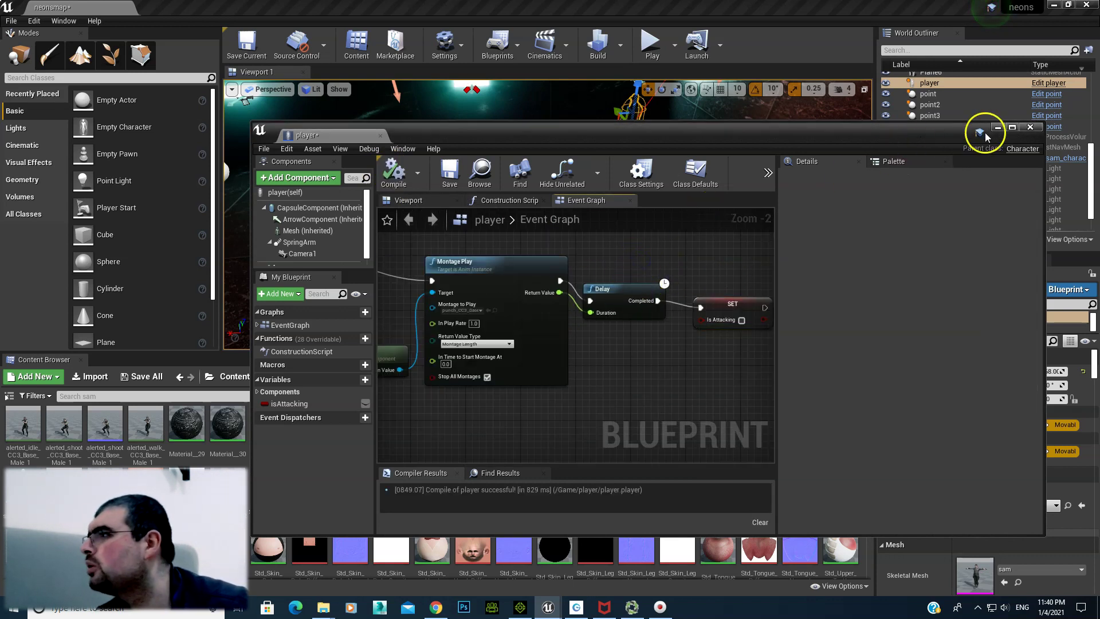
left_click(996, 127)
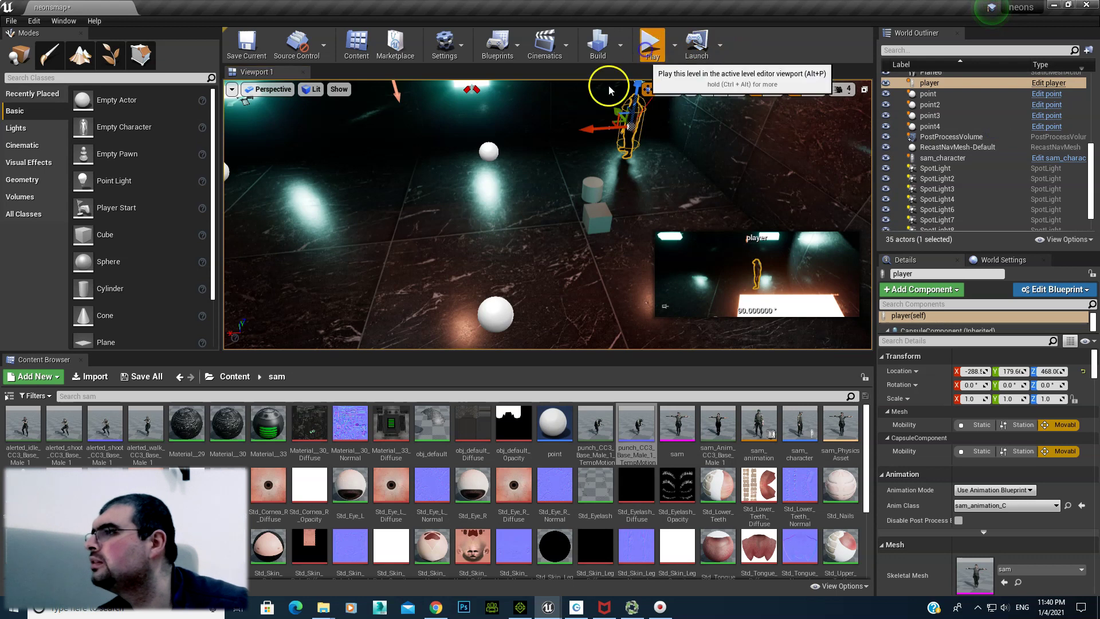
Playtest the new attack, check the enemy logs 'Damage Taken:10.0', then stop playing
left_click(648, 58)
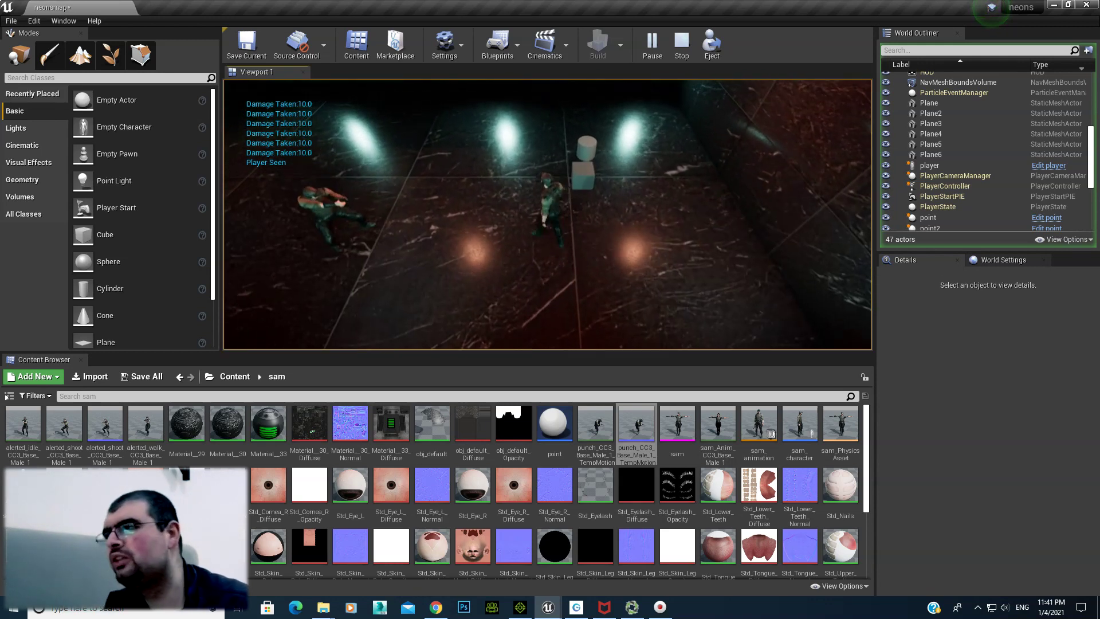
key("Escape")
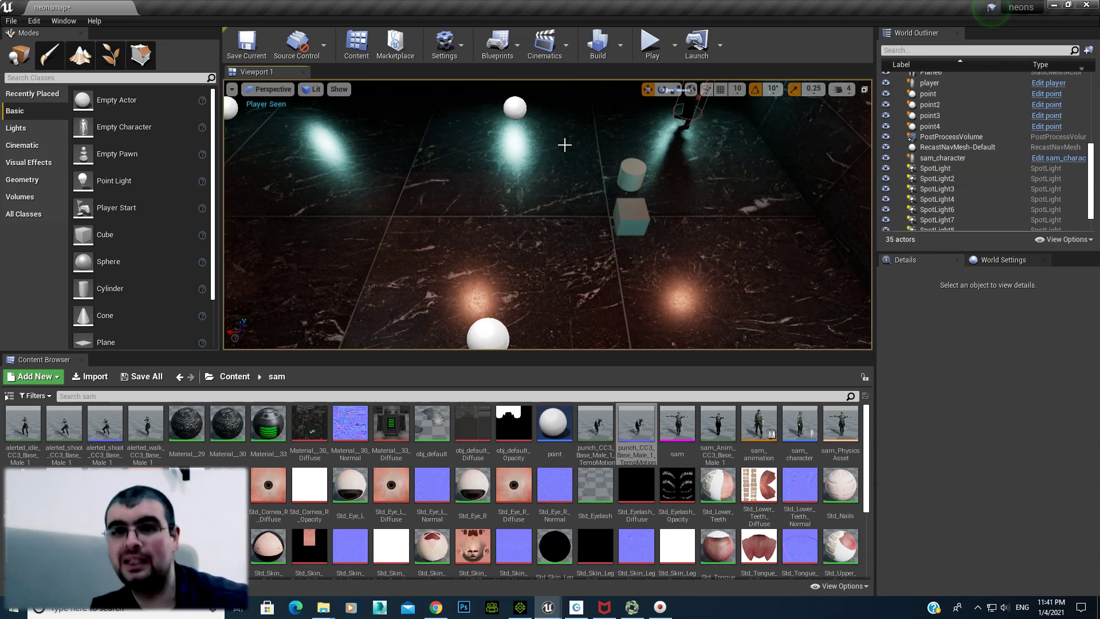
In the player Blueprint, spread out the two Add Movement Input nodes to make room
mouse_move(548, 610)
left_click(592, 573)
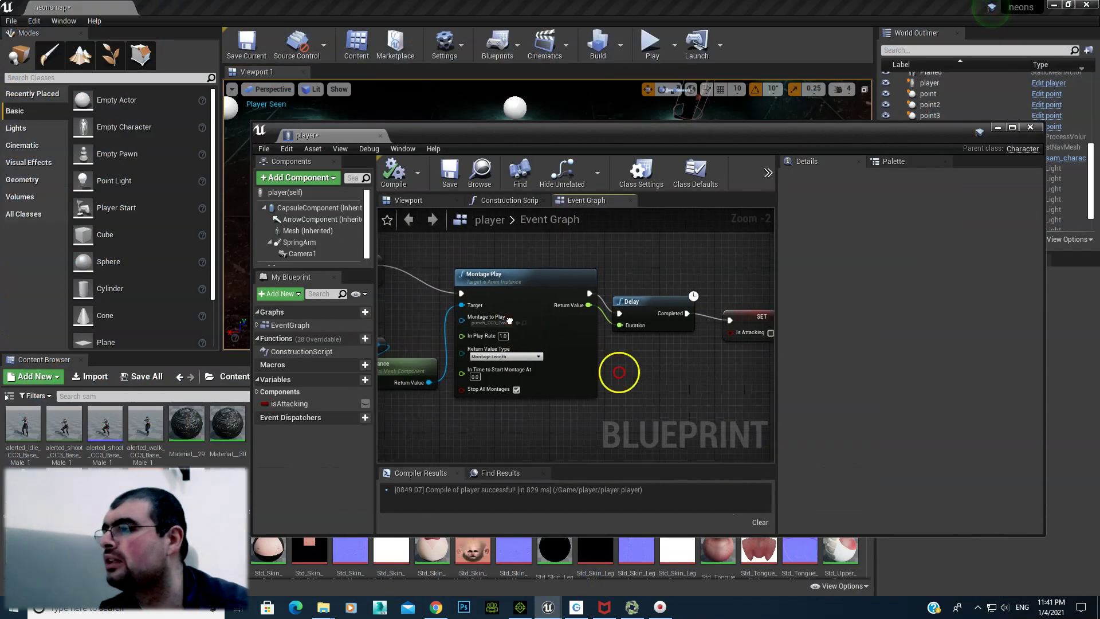
scroll(596, 364, "down", 7)
scroll(569, 331, "up", 3)
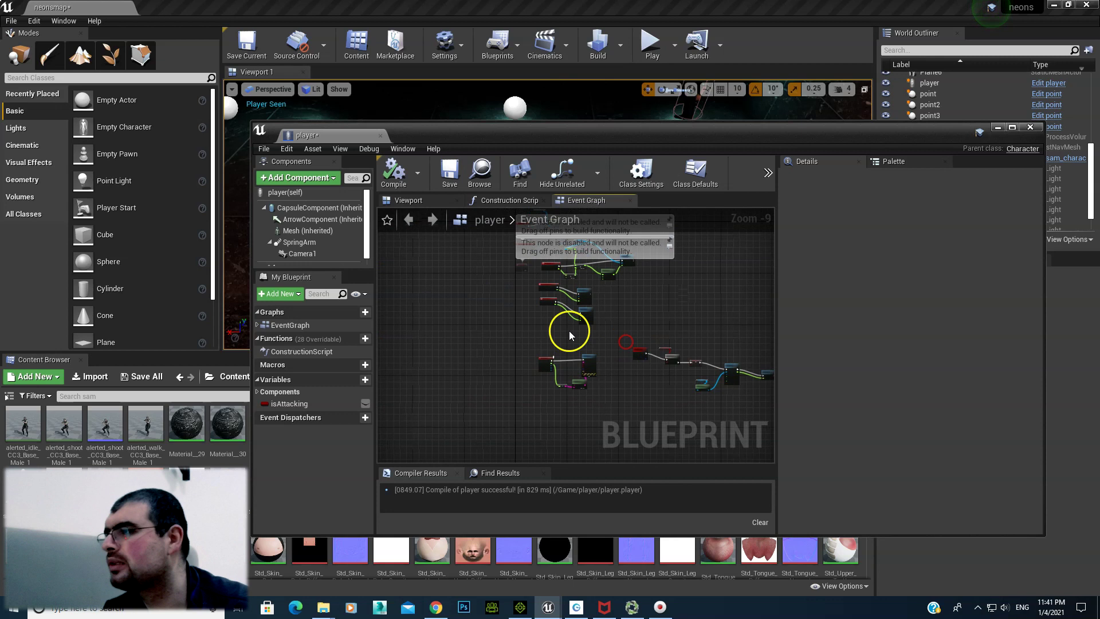
scroll(551, 307, "up", 4)
right_click_drag(497, 349, 467, 394)
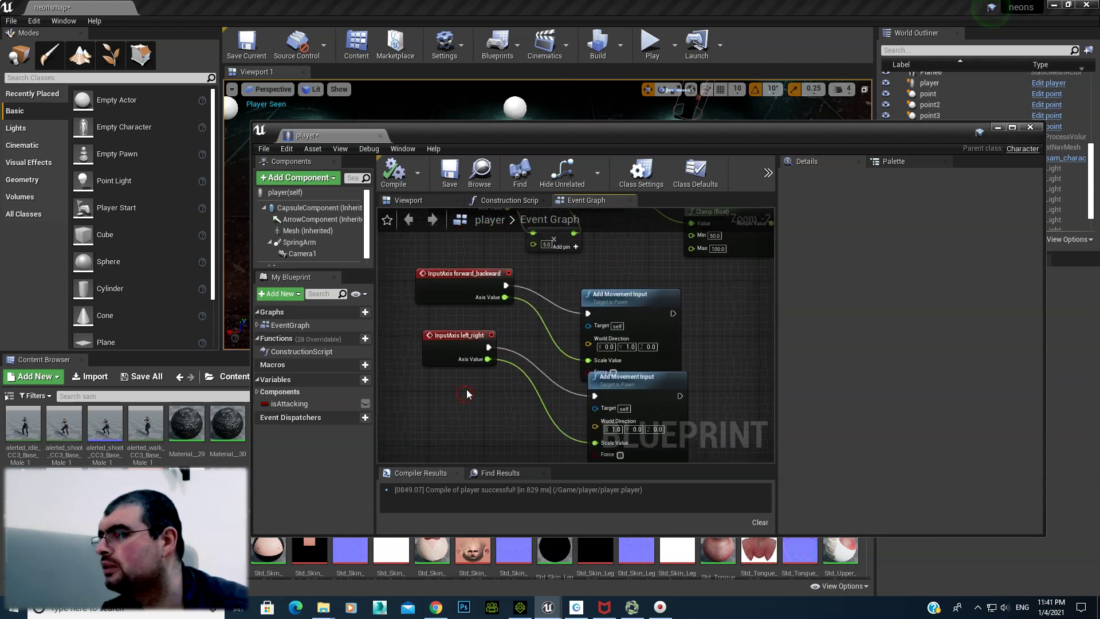
right_click_drag(478, 269, 402, 233)
left_click_drag(530, 274, 617, 267)
left_click_drag(577, 338, 665, 352)
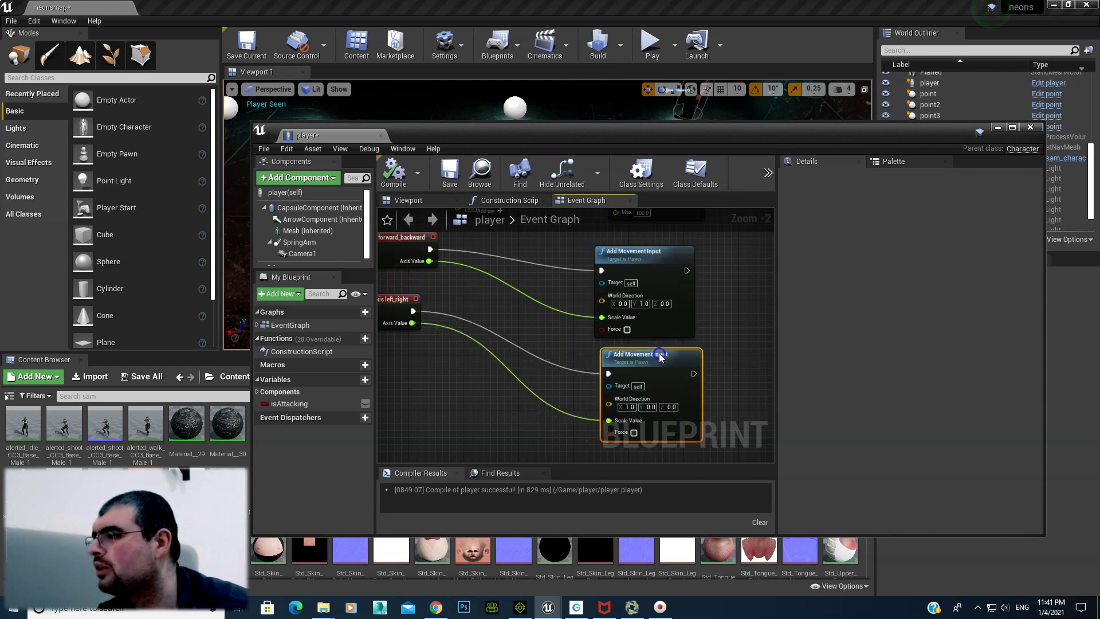
right_click_drag(523, 322, 575, 334)
Add a Branch after forward_backward, using isAttacking as its Condition
left_click_drag(479, 261, 553, 266)
type("branch")
key("Return")
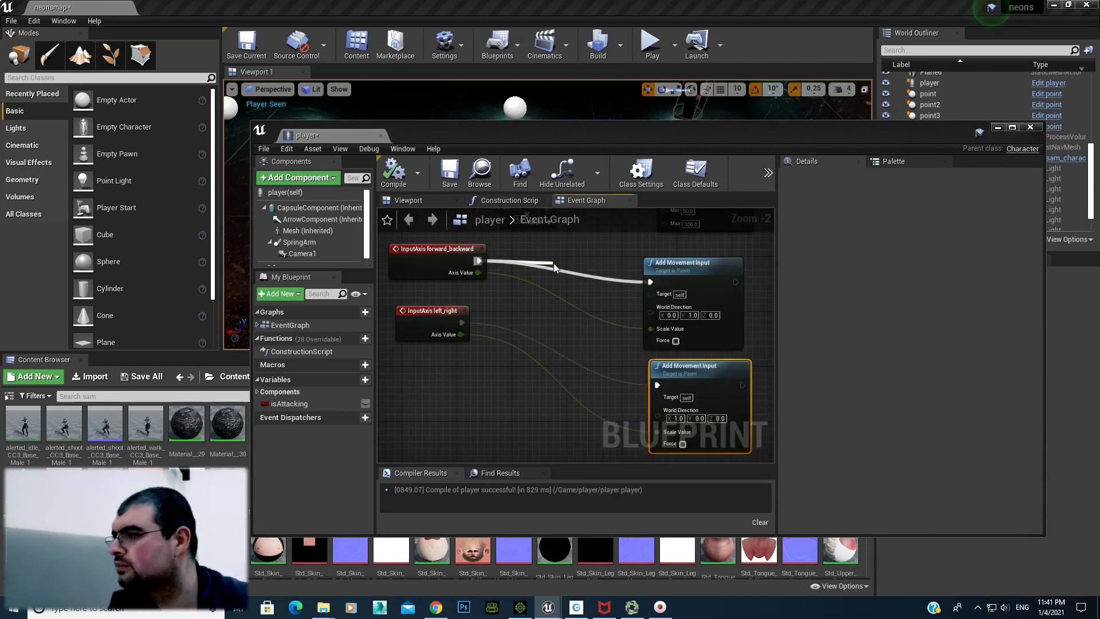
mouse_move(292, 404)
left_mouse_down()
mouse_move(597, 294)
mouse_move(654, 289)
mouse_move(621, 282)
left_mouse_up()
Duplicate the Branch for left_right, wire it to the lower movement node, and compile
left_click(589, 270)
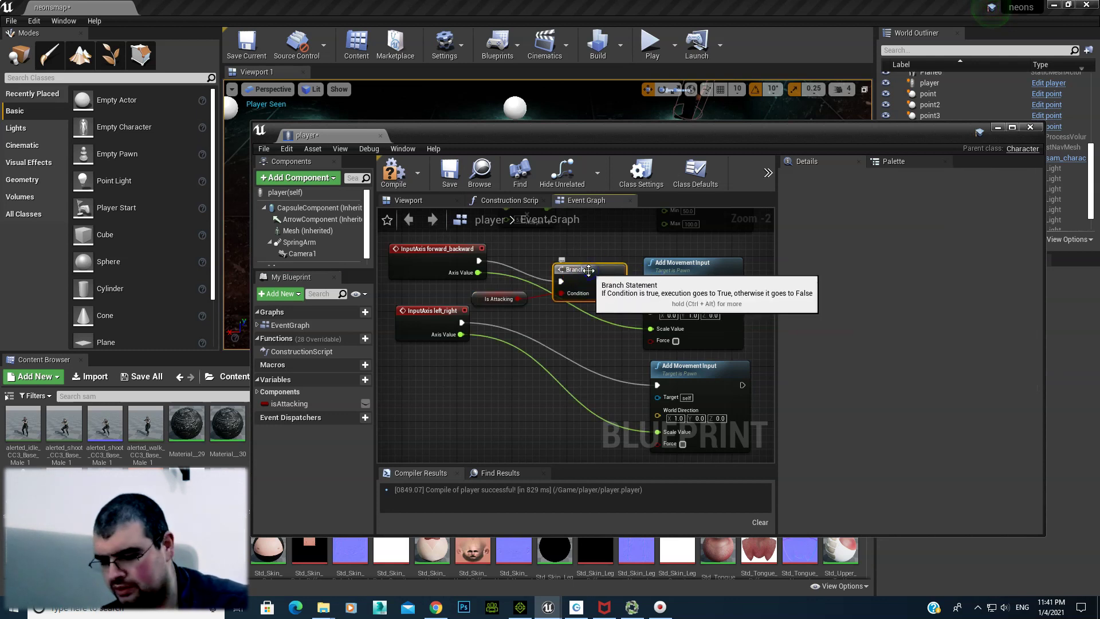
key("ctrl+c")
key("ctrl+v")
left_click_drag(516, 358, 525, 342)
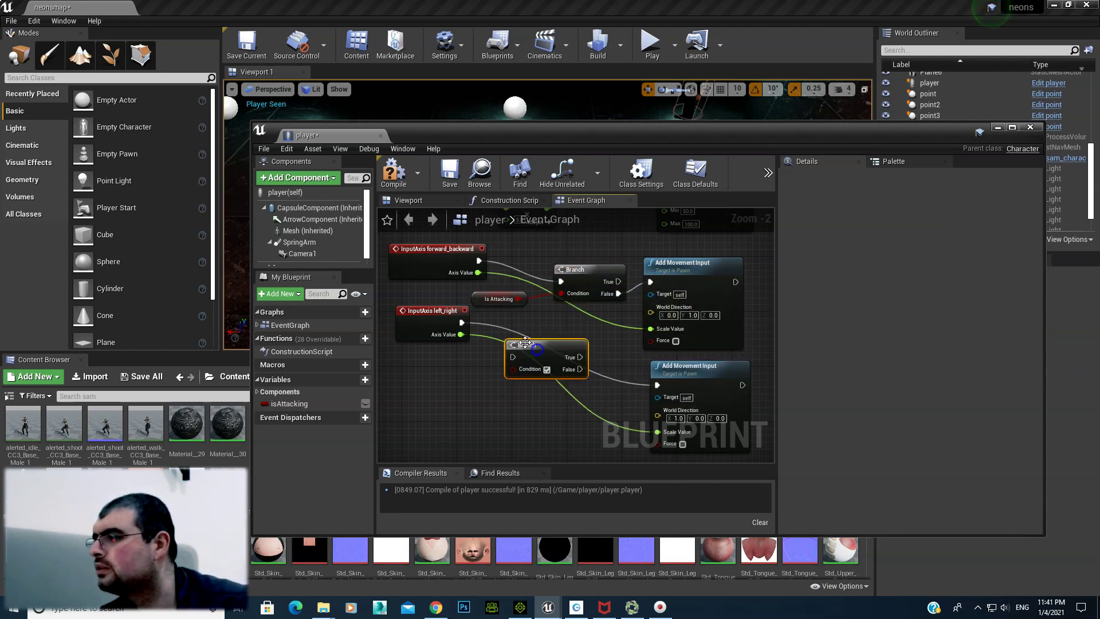
mouse_move(460, 322)
left_mouse_down()
mouse_move(513, 357)
mouse_move(657, 385)
left_mouse_up()
mouse_move(287, 403)
left_mouse_down()
mouse_move(525, 381)
mouse_move(515, 371)
left_mouse_up()
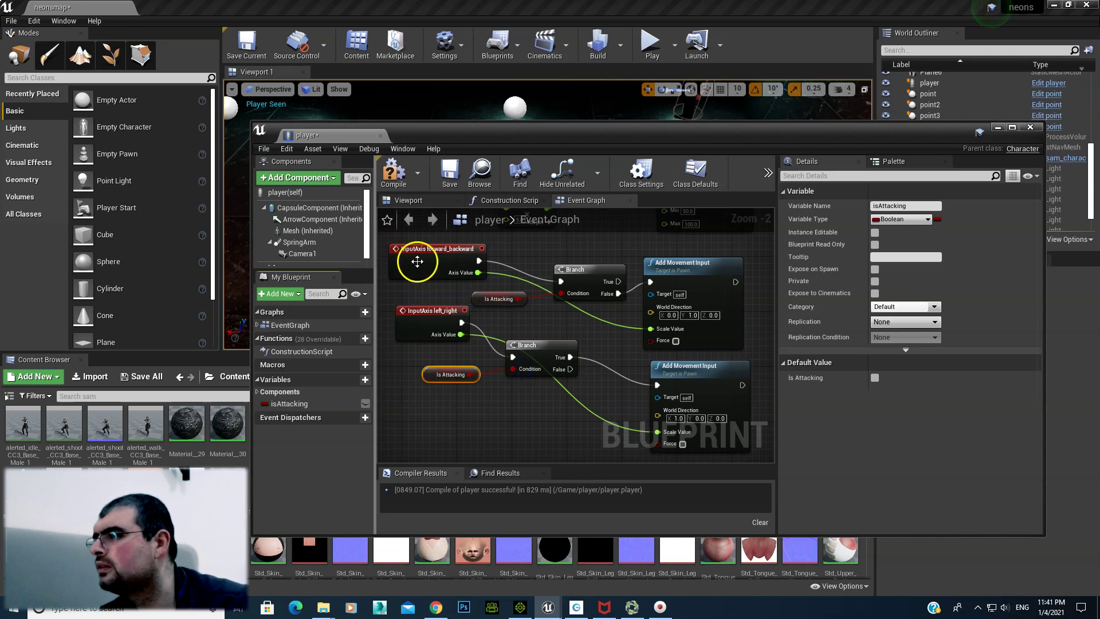
double_click(598, 366)
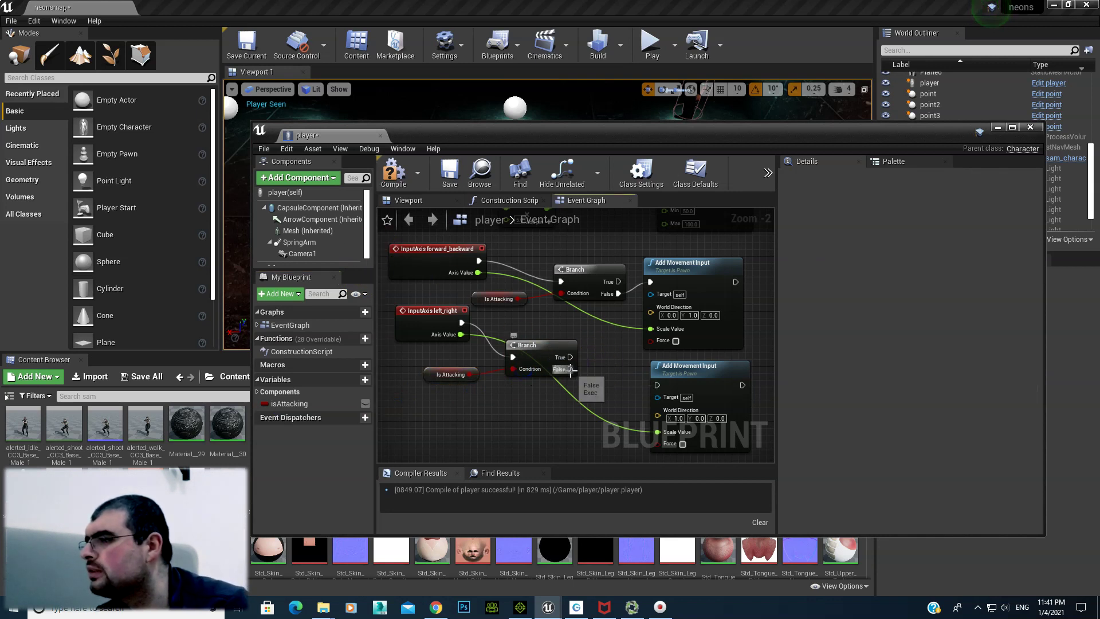
left_click_drag(527, 343, 563, 329)
left_click(387, 183)
left_click_drag(528, 140, 599, 359)
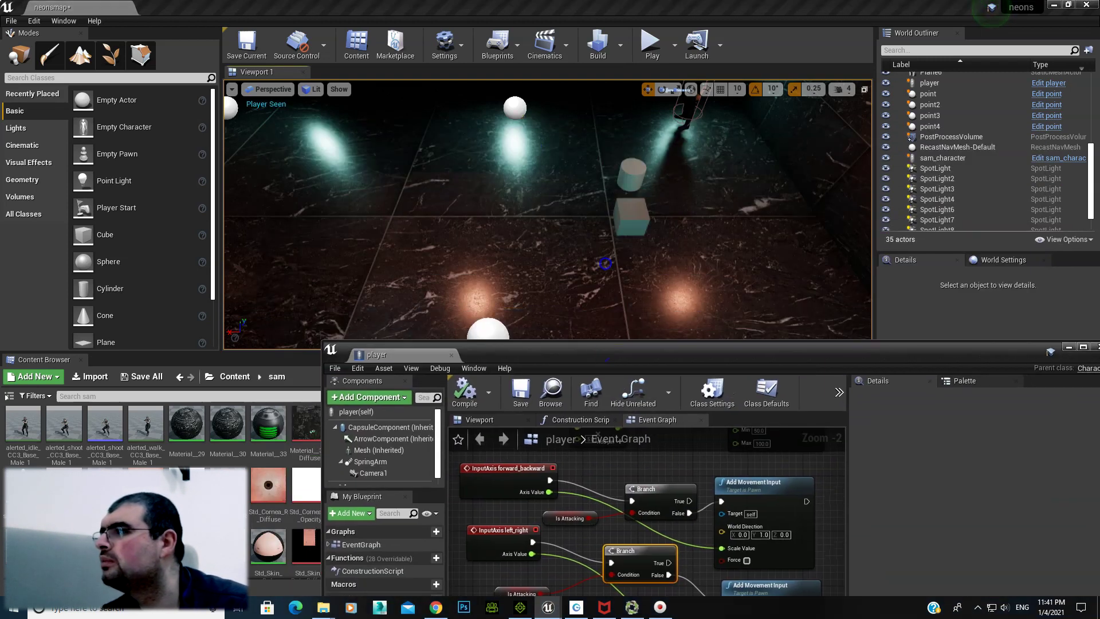
left_click(650, 43)
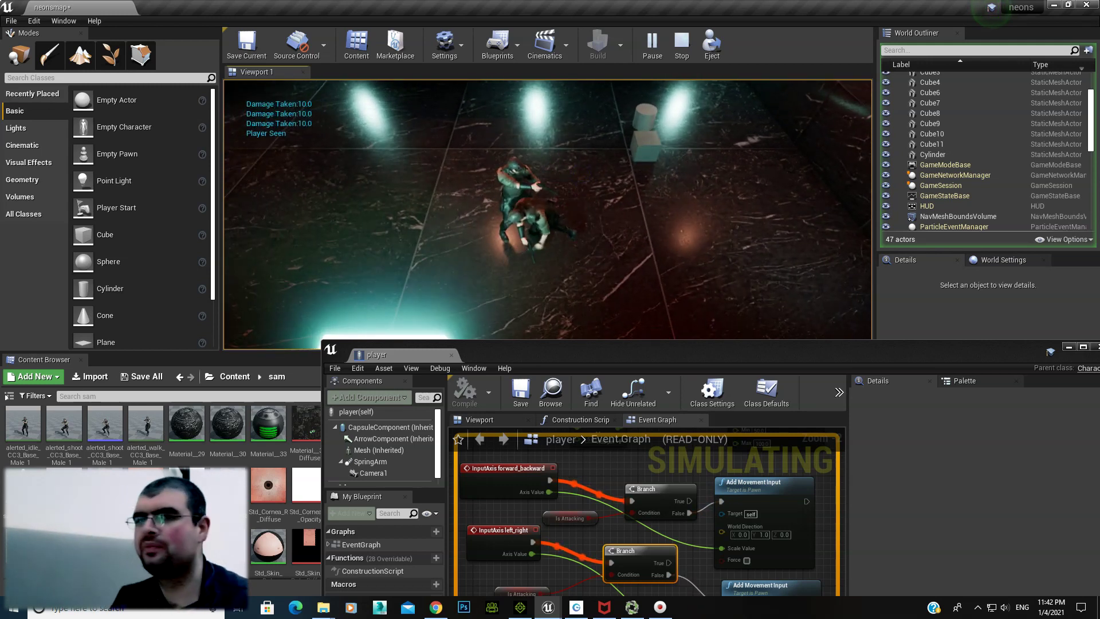
key("Escape")
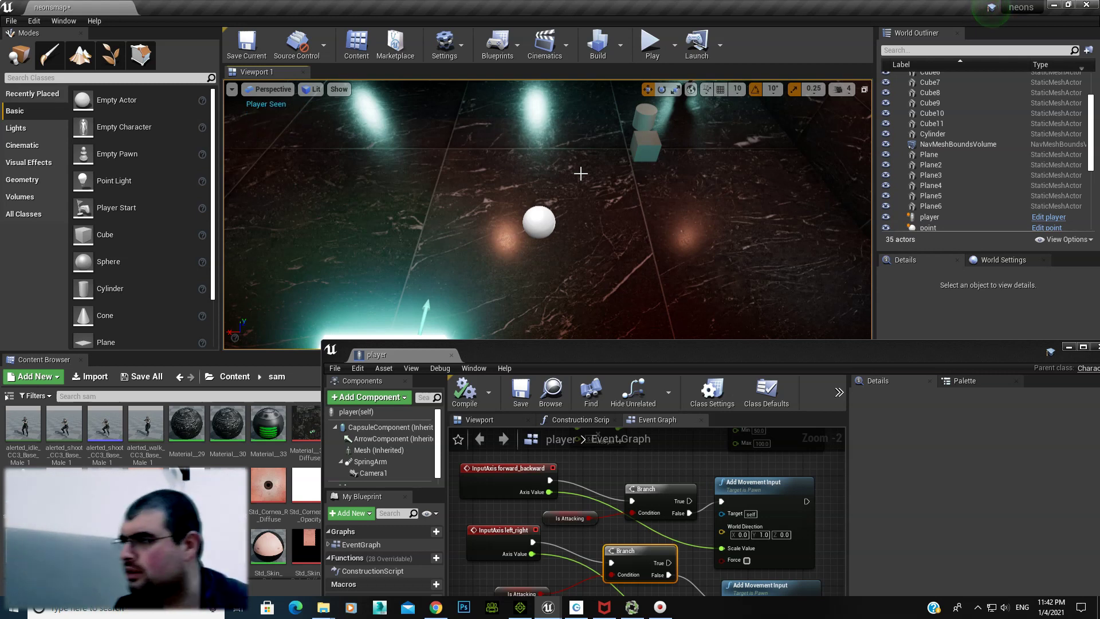
left_click_drag(657, 359, 441, 381)
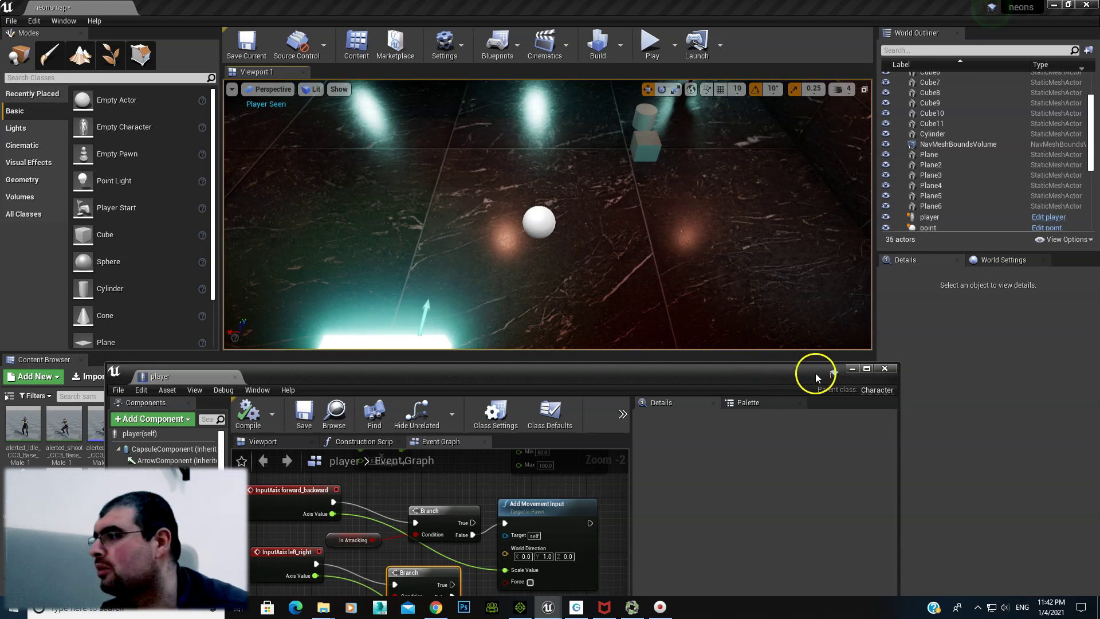
Create a folder named 'punch' under Content and open it
left_click(853, 368)
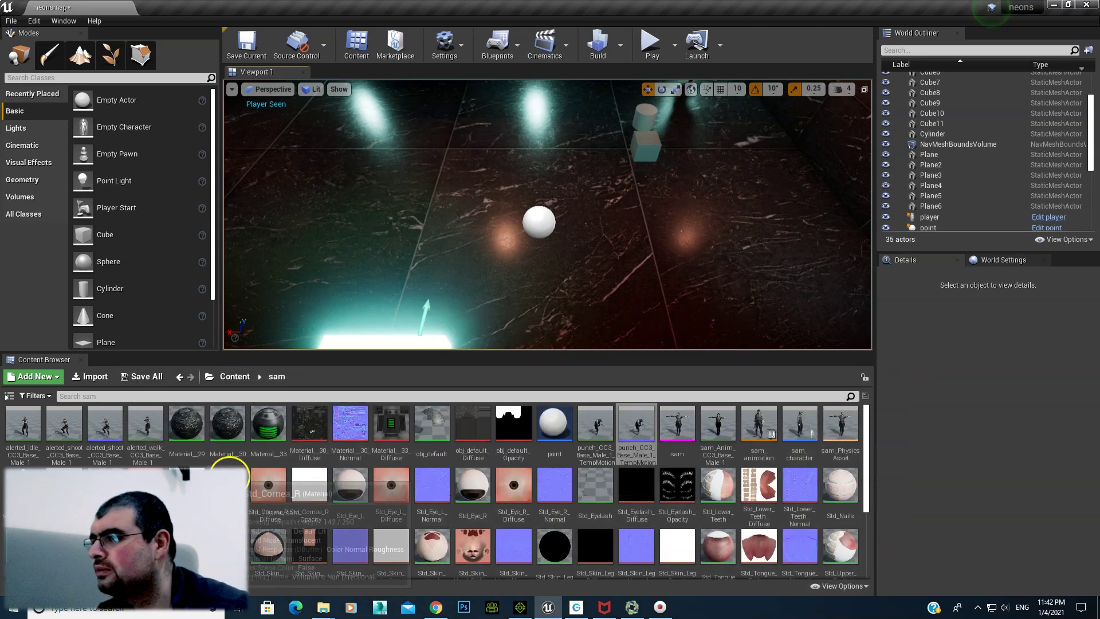
left_click(236, 378)
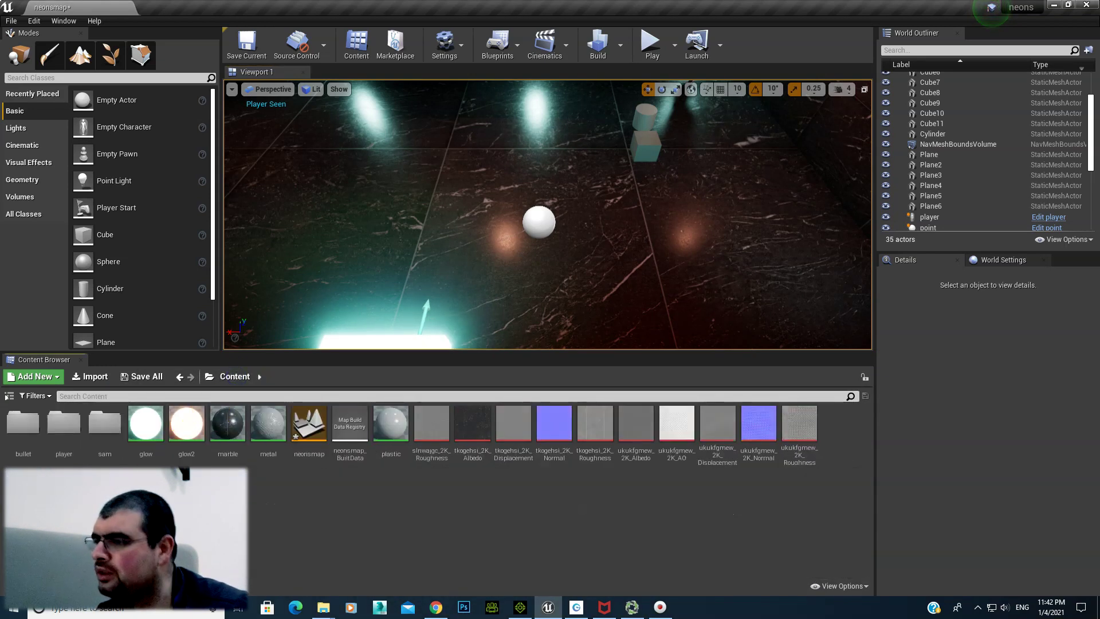
right_click(137, 518)
left_click(184, 140)
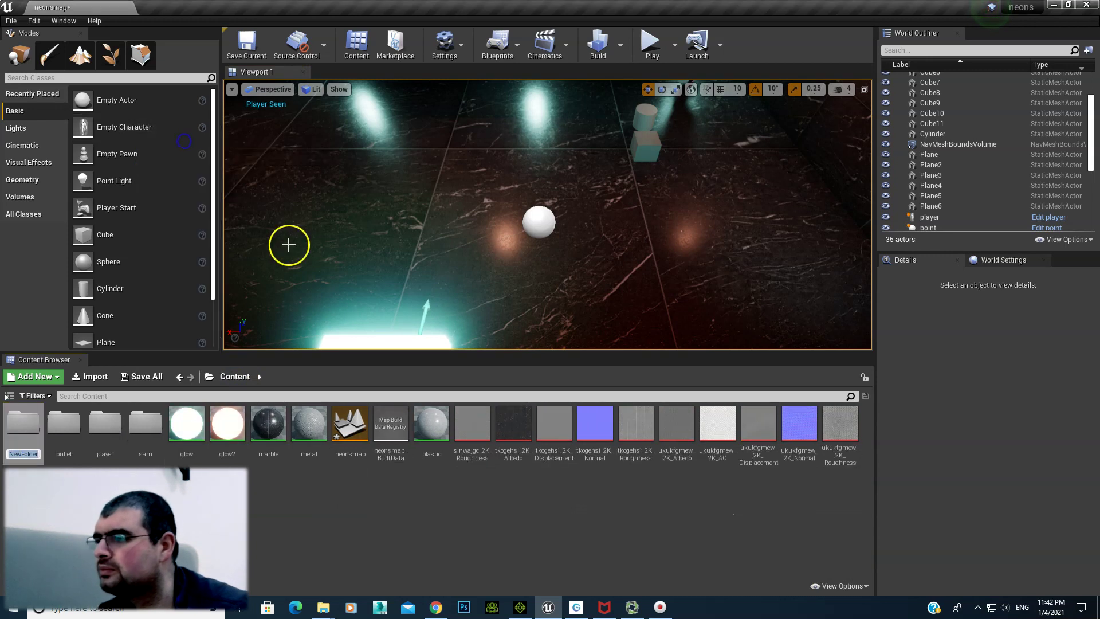
type("punch")
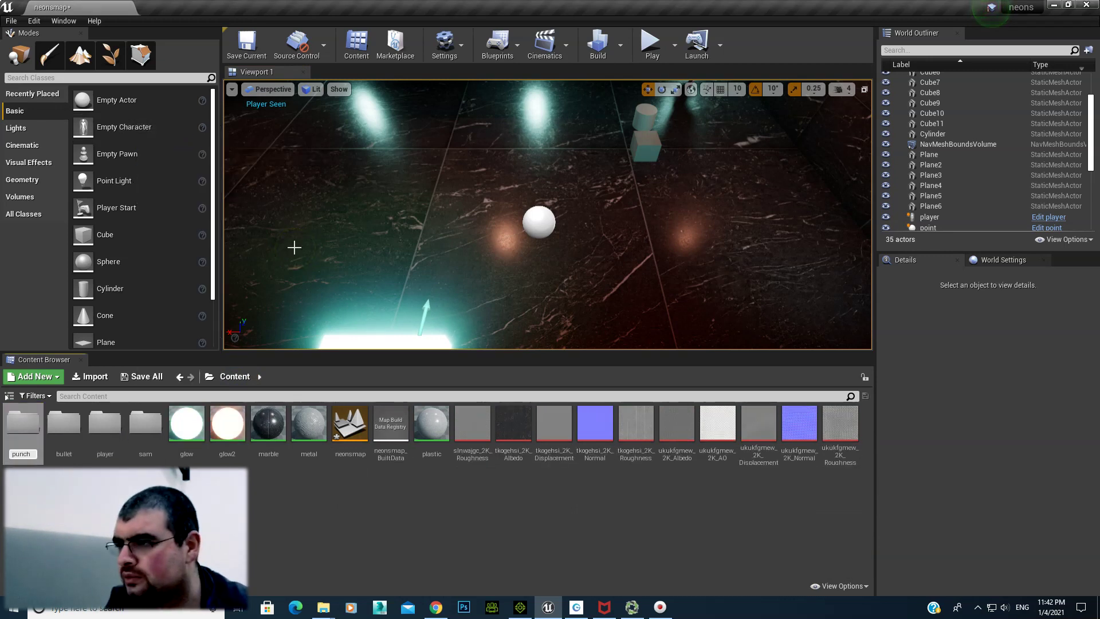
key("Return")
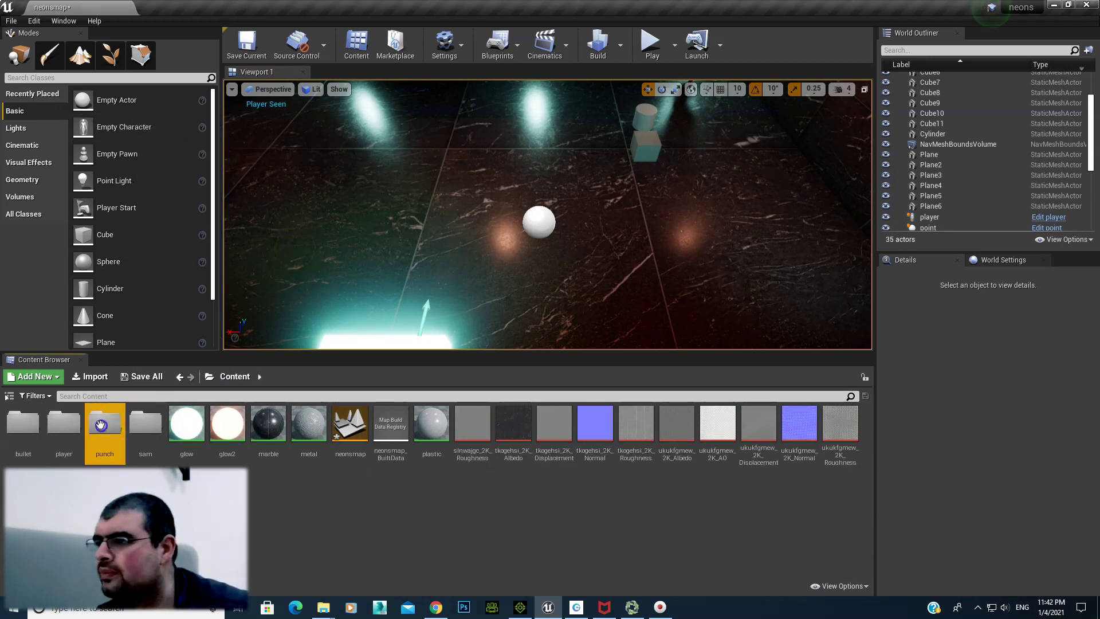
double_click(101, 425)
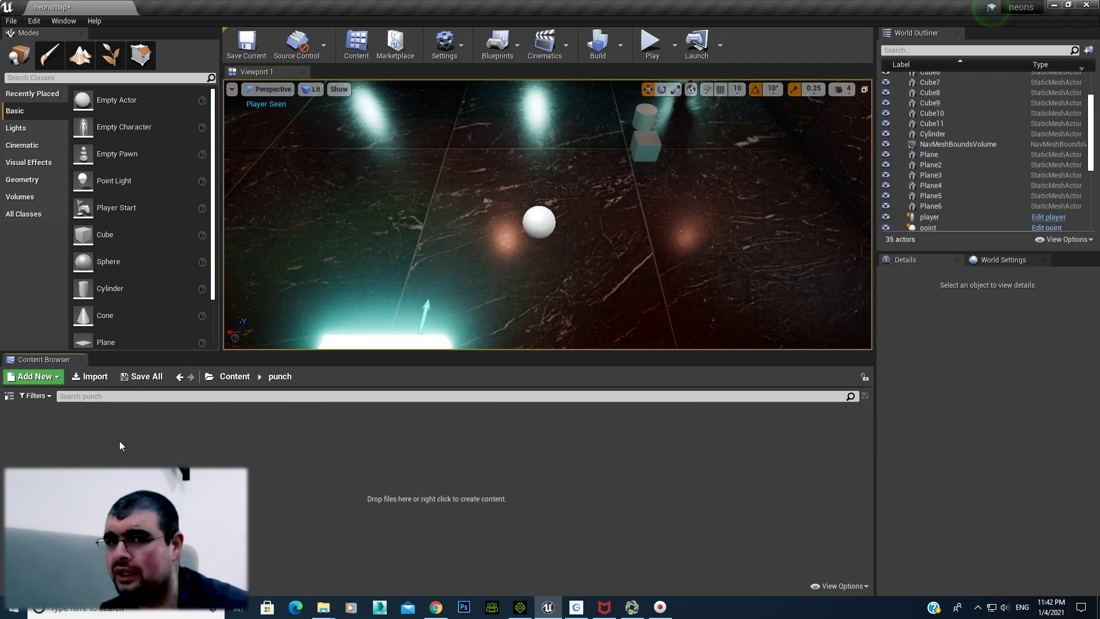
Create a Blueprint class with parent AnimNotifyState named punch_notify
right_click(119, 441)
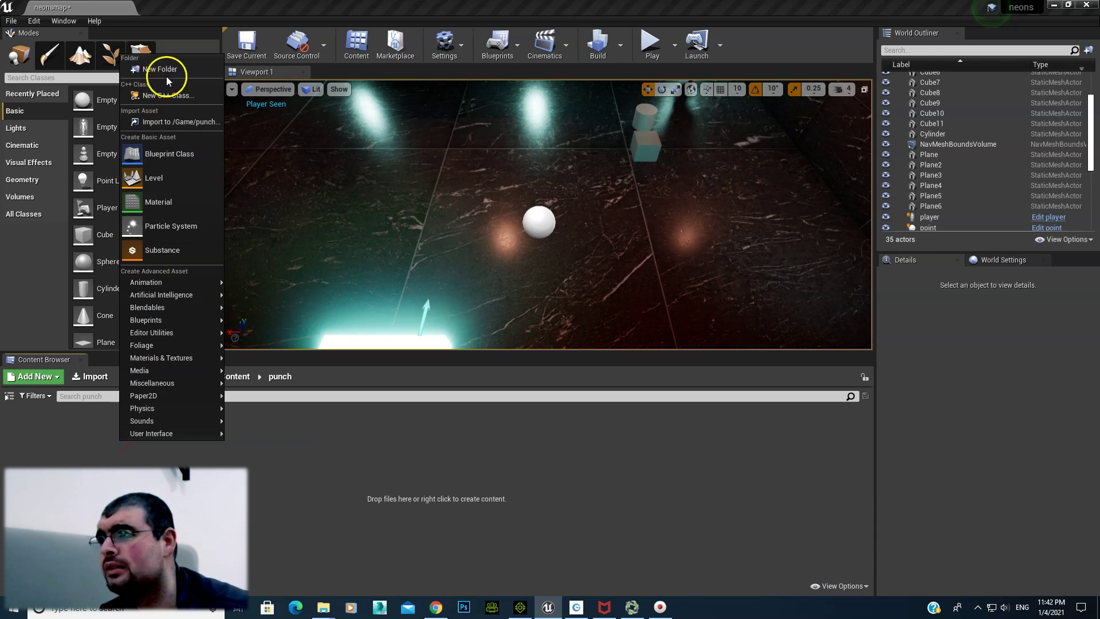
left_click(175, 150)
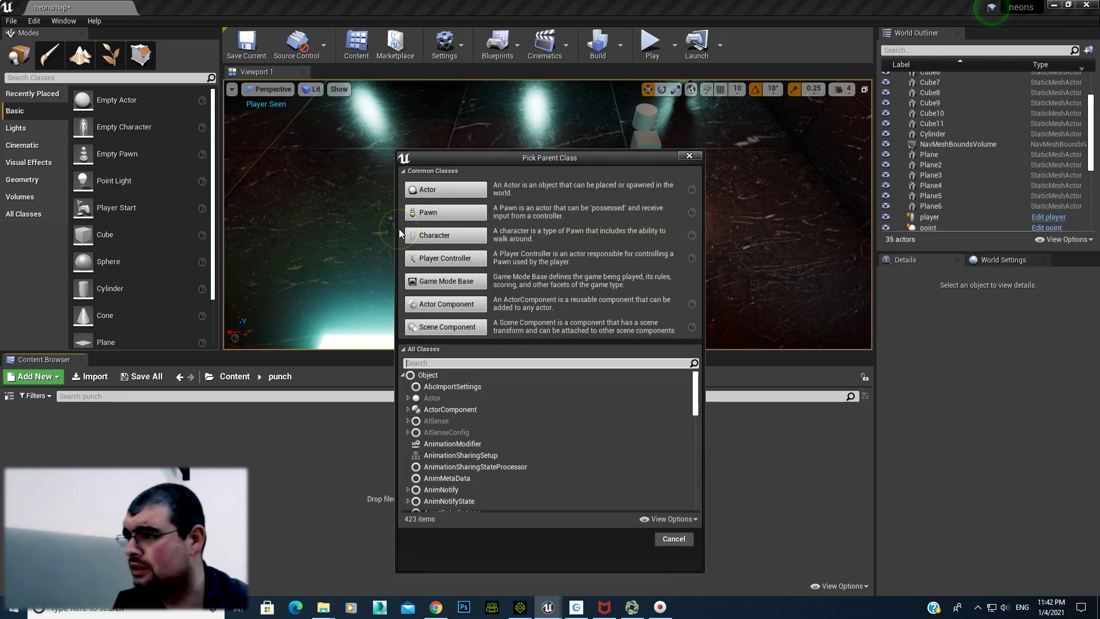
type("anim")
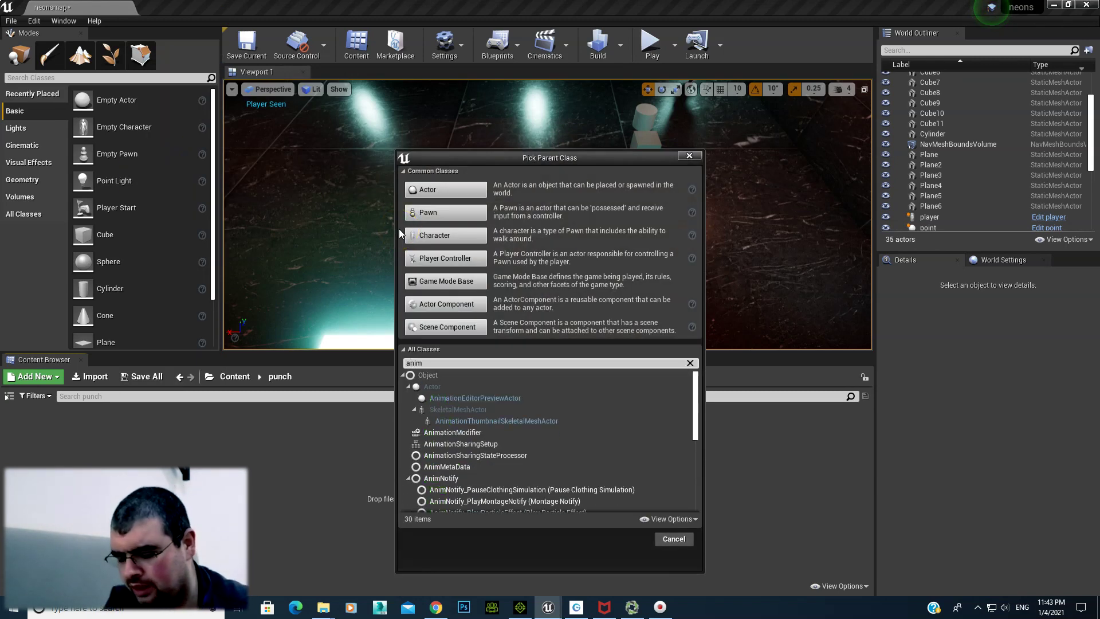
type(" notify")
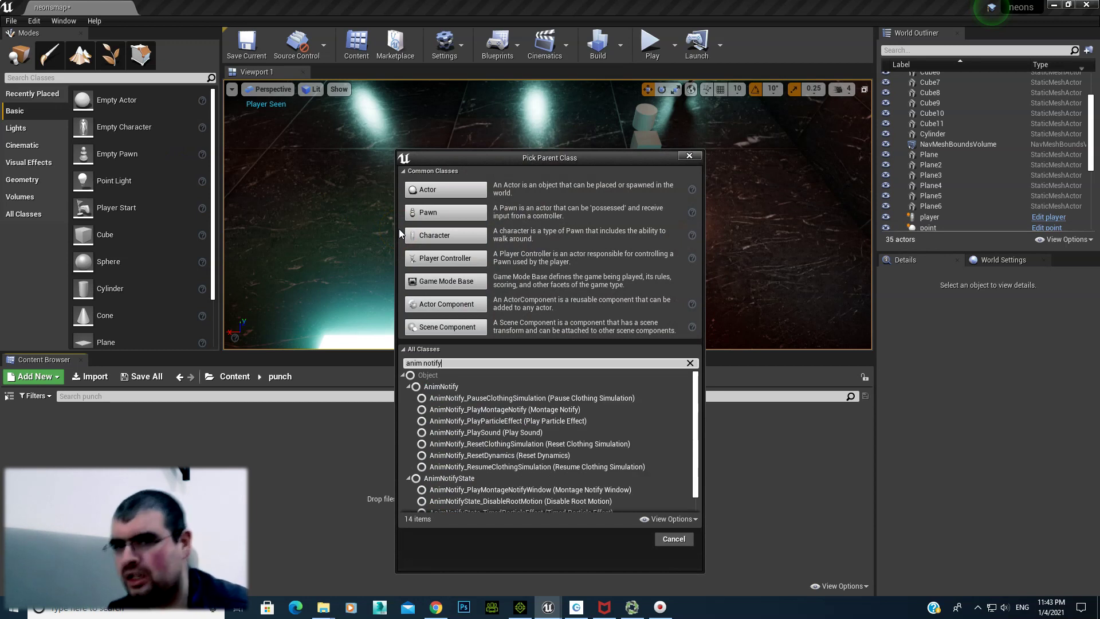
left_click(448, 477)
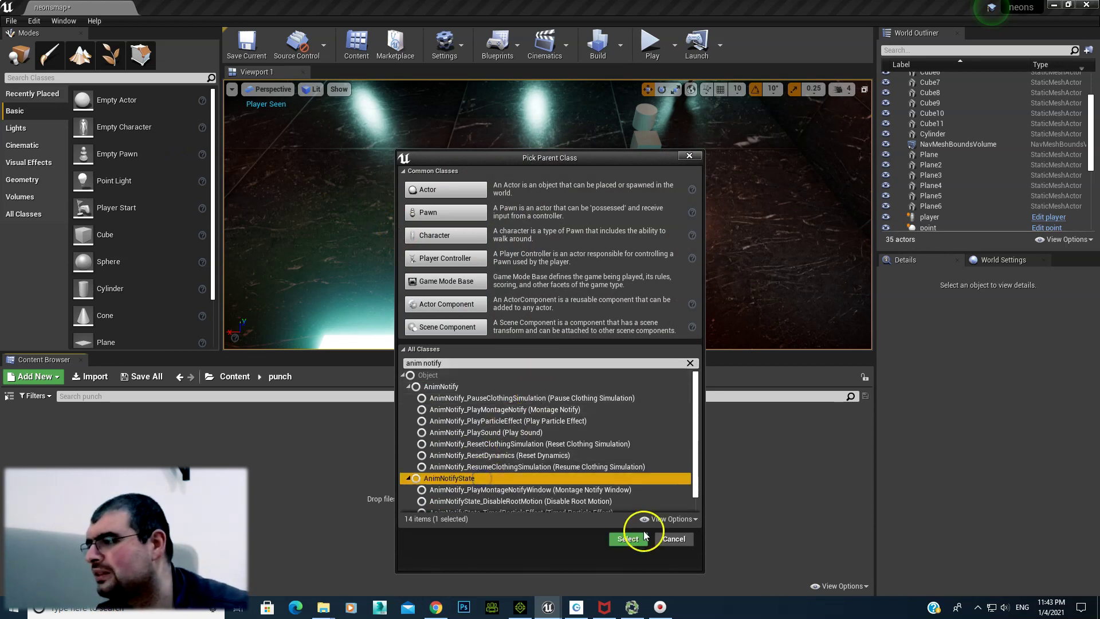
left_click(628, 538)
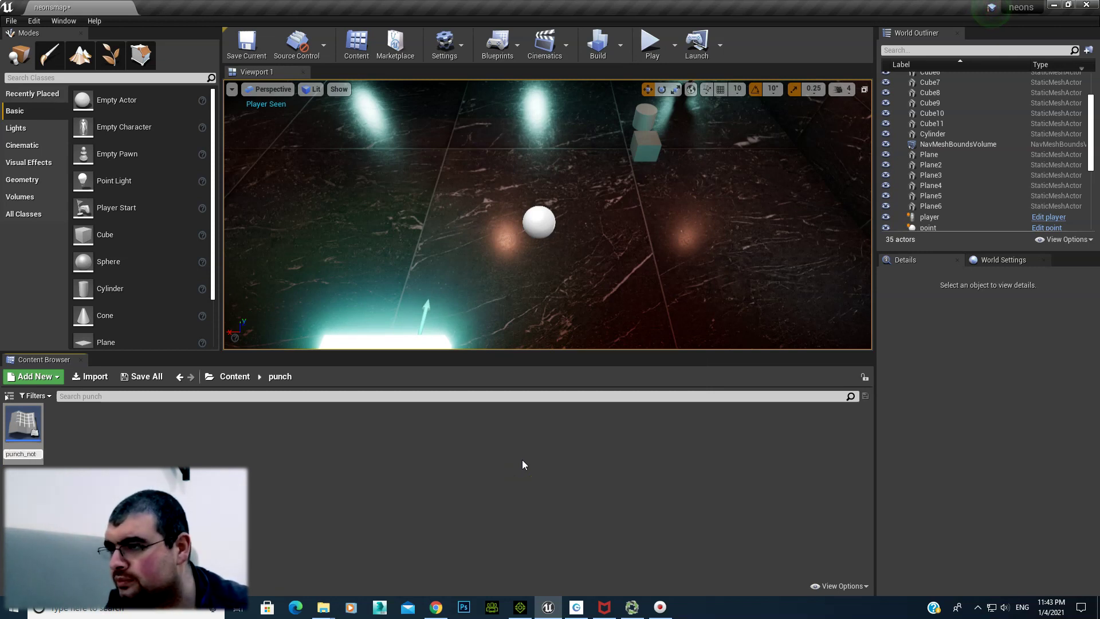
key("Return")
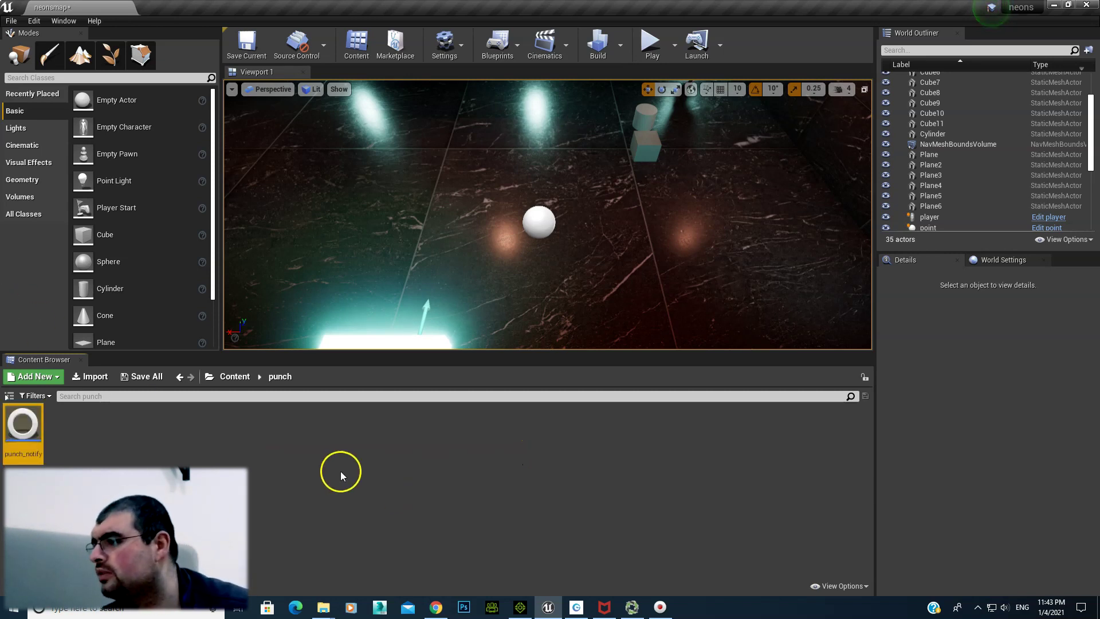
Open the punch animation montage from the sam folder
left_click(224, 375)
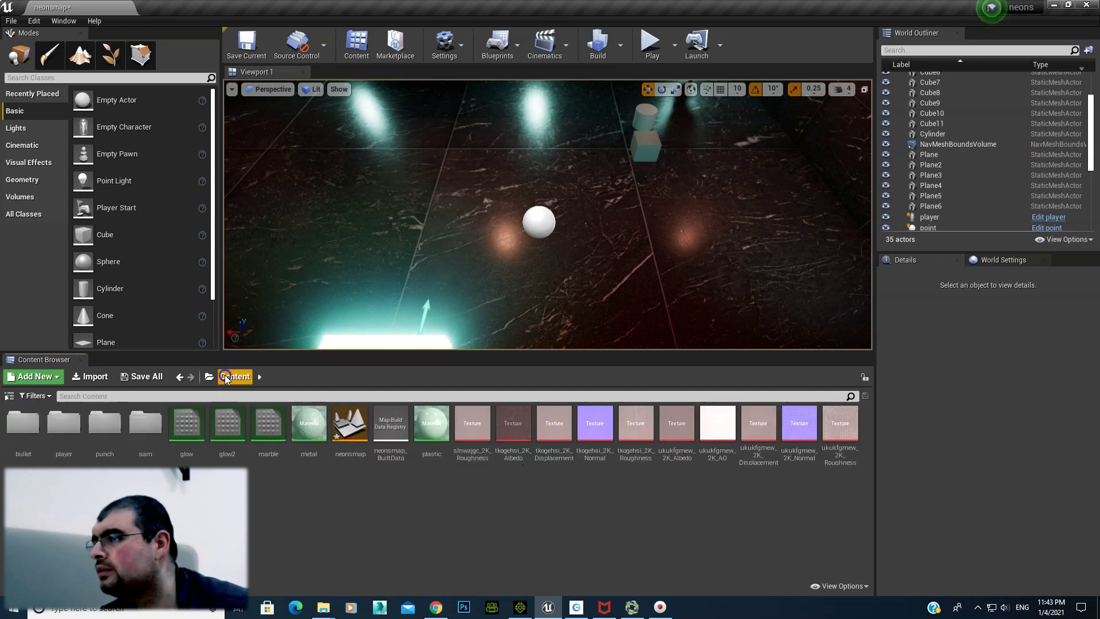
double_click(147, 441)
double_click(645, 433)
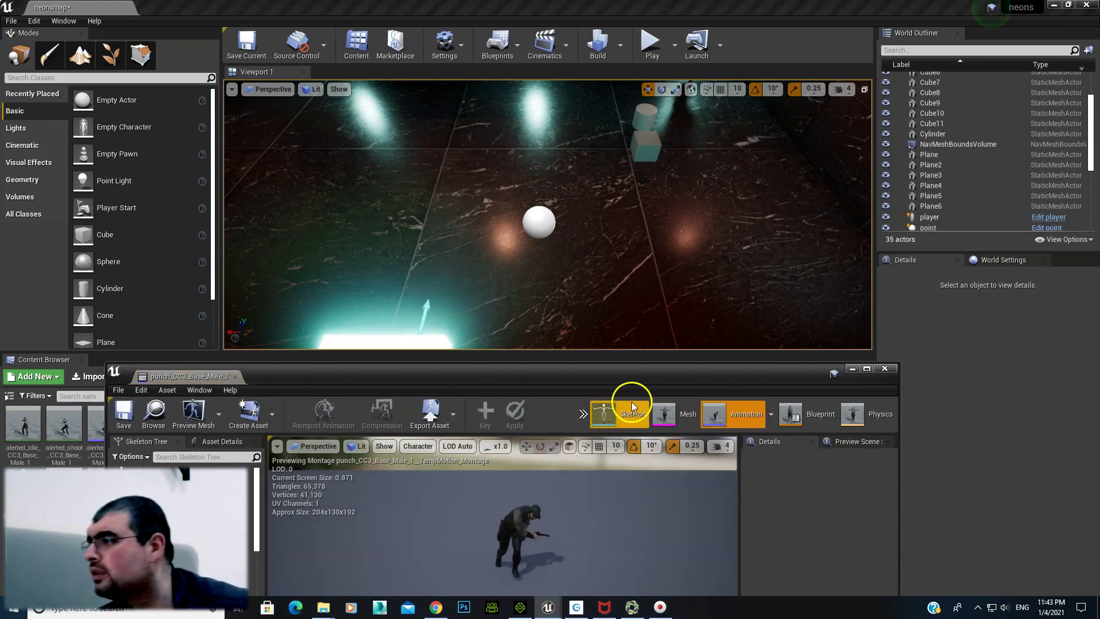
Maximize the main editor, raise the montage panel, pause the preview near frame 30
left_click_drag(609, 361, 671, 272)
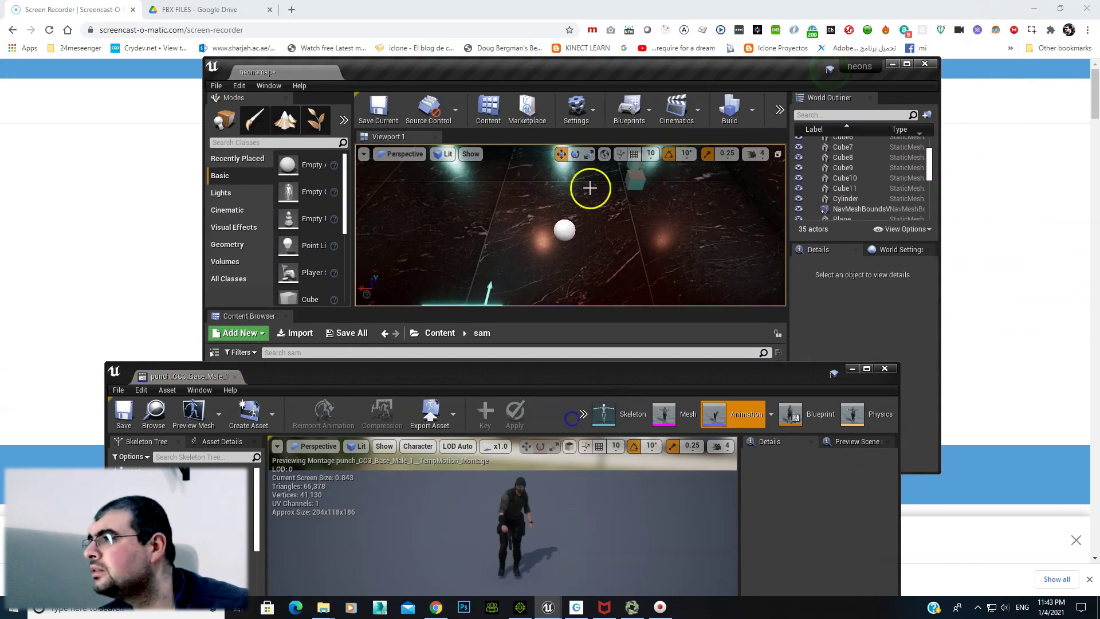
key("super+Up")
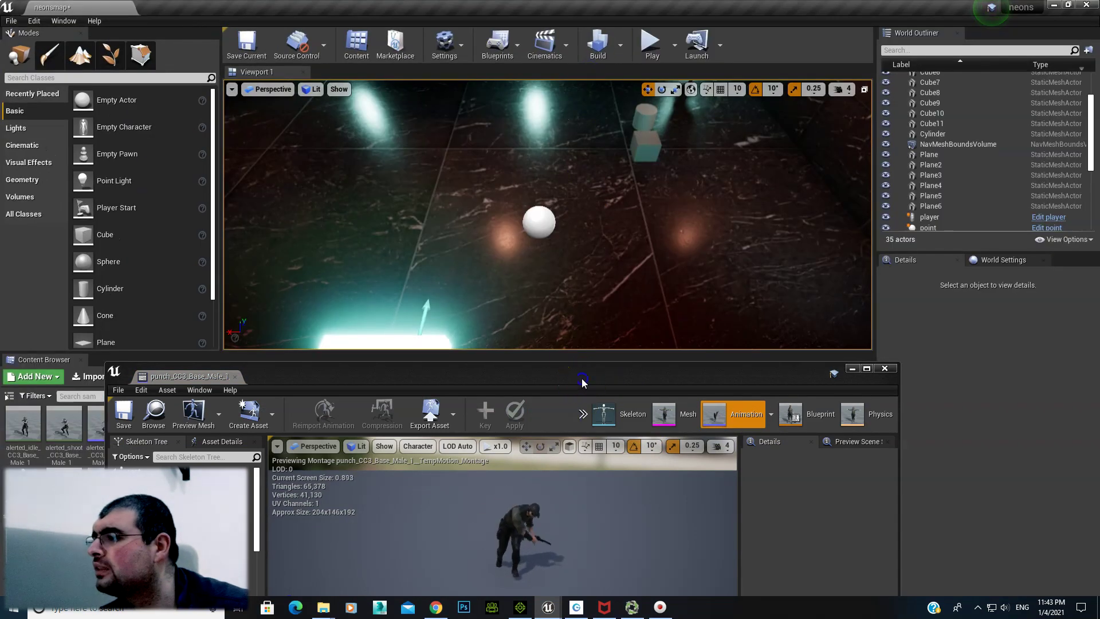
left_click_drag(574, 366, 587, 81)
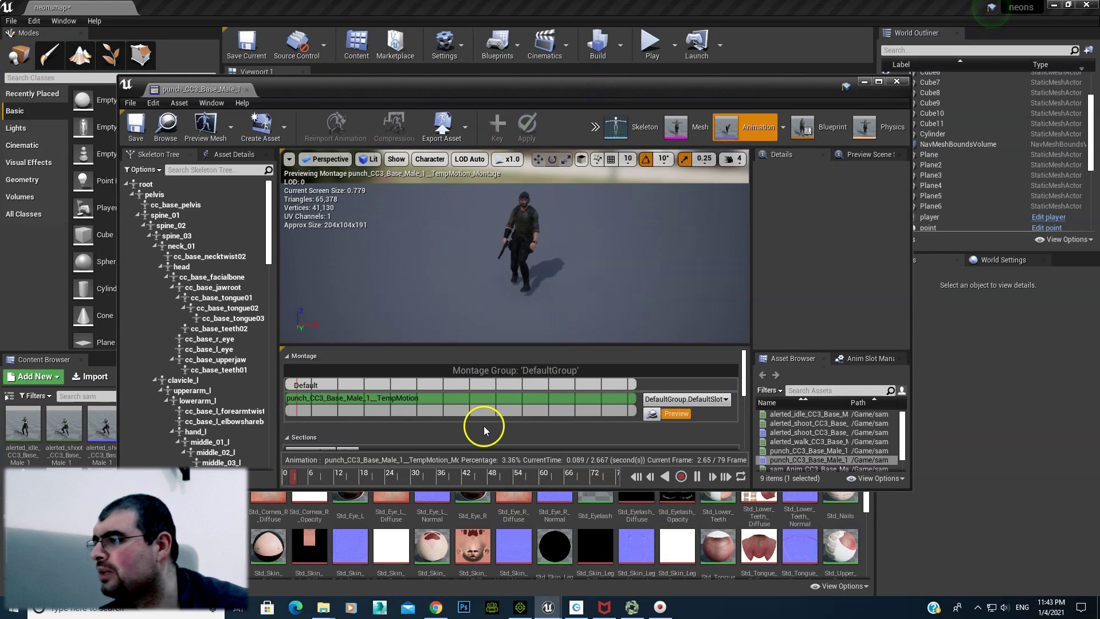
left_click(475, 473)
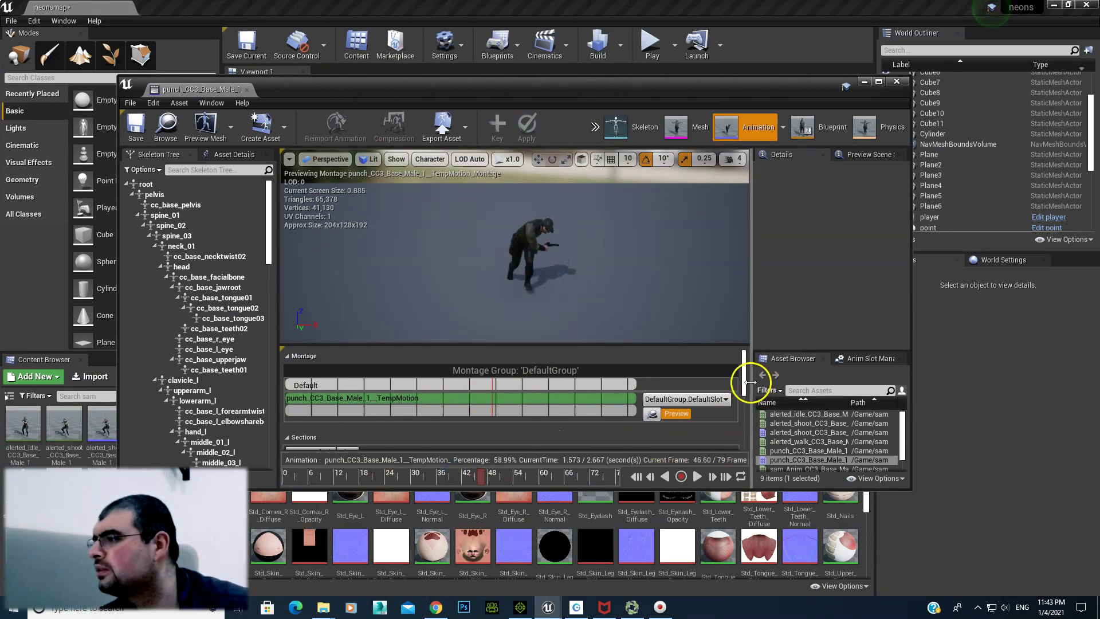
left_click_drag(743, 373, 742, 428)
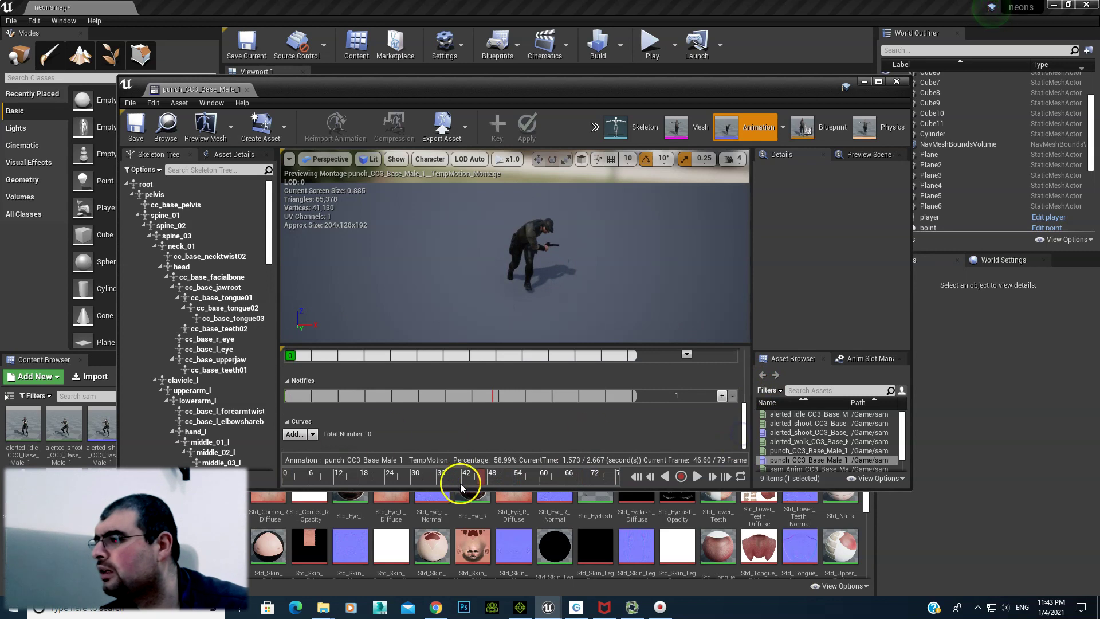
left_click_drag(447, 483, 412, 477)
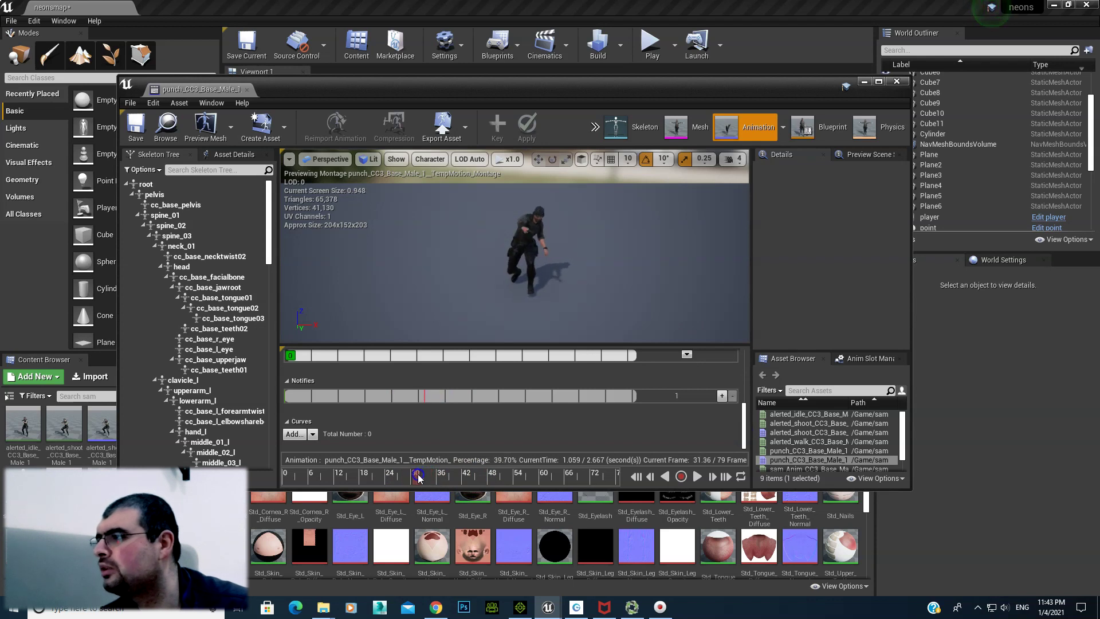
Add a punch_notify notify state on the Notifies track near frame 32 and lengthen it
right_click(422, 395)
mouse_move(470, 423)
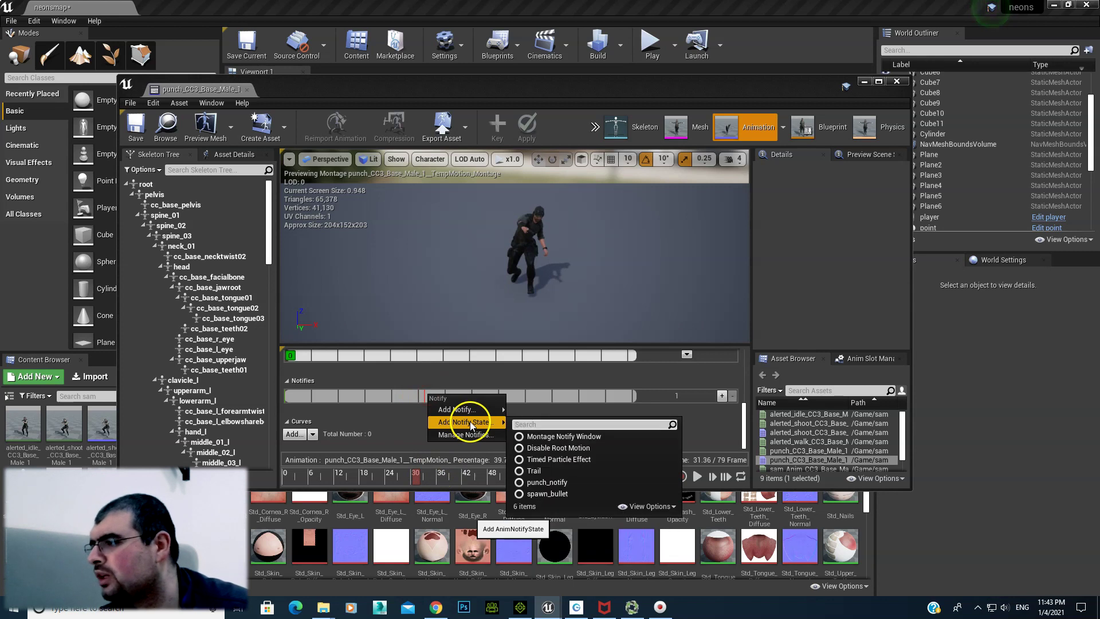
left_click(558, 482)
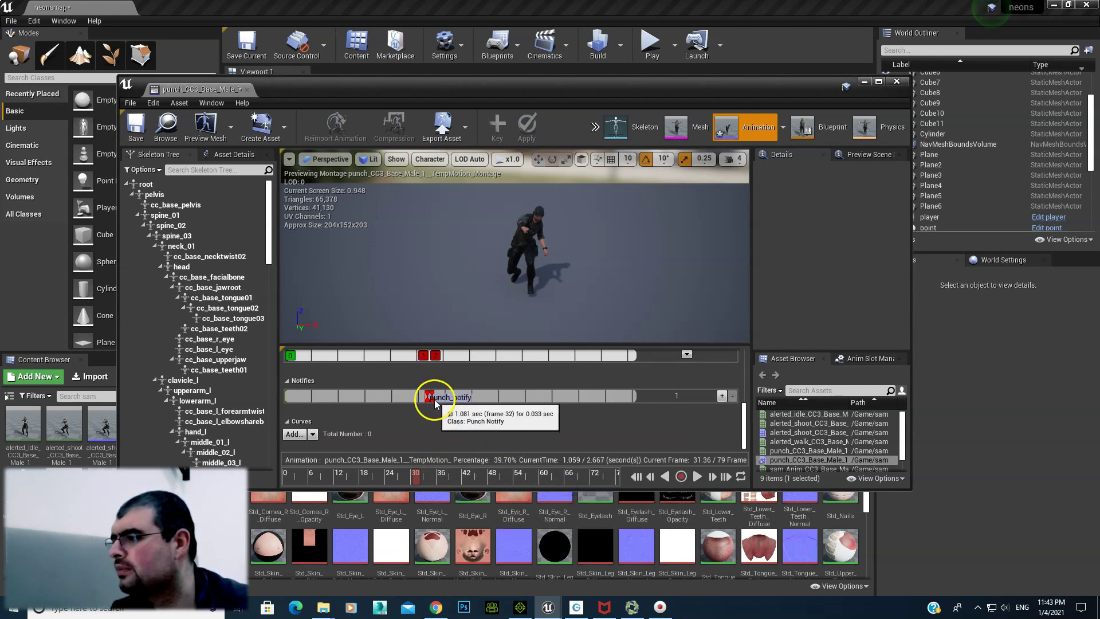
left_click_drag(434, 400, 453, 398)
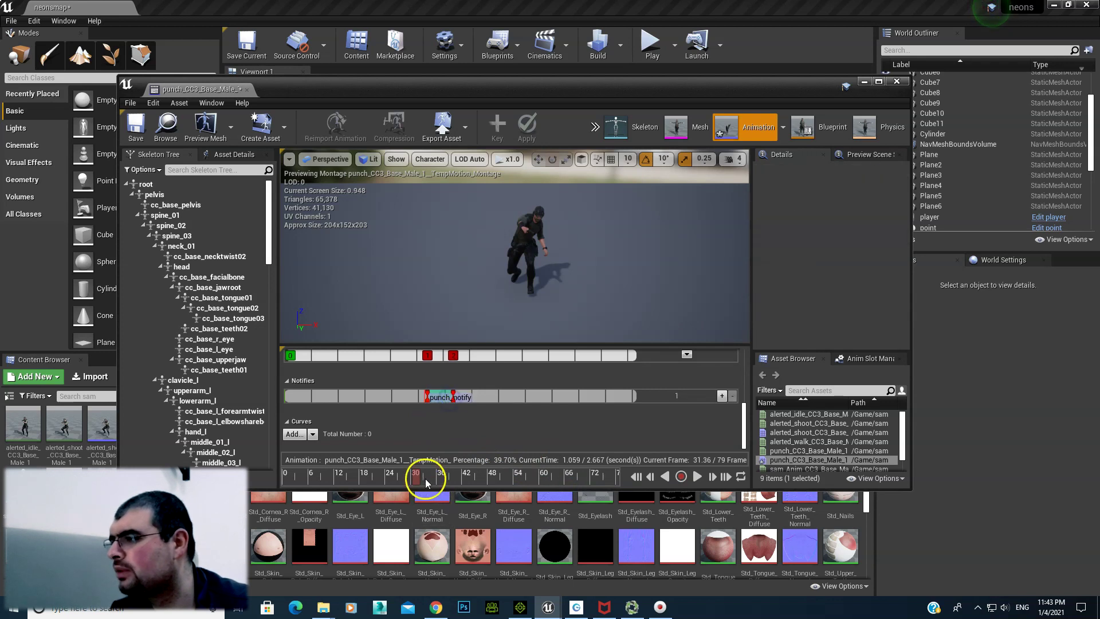
mouse_move(424, 475)
left_mouse_down()
mouse_move(439, 476)
mouse_move(426, 477)
left_mouse_up()
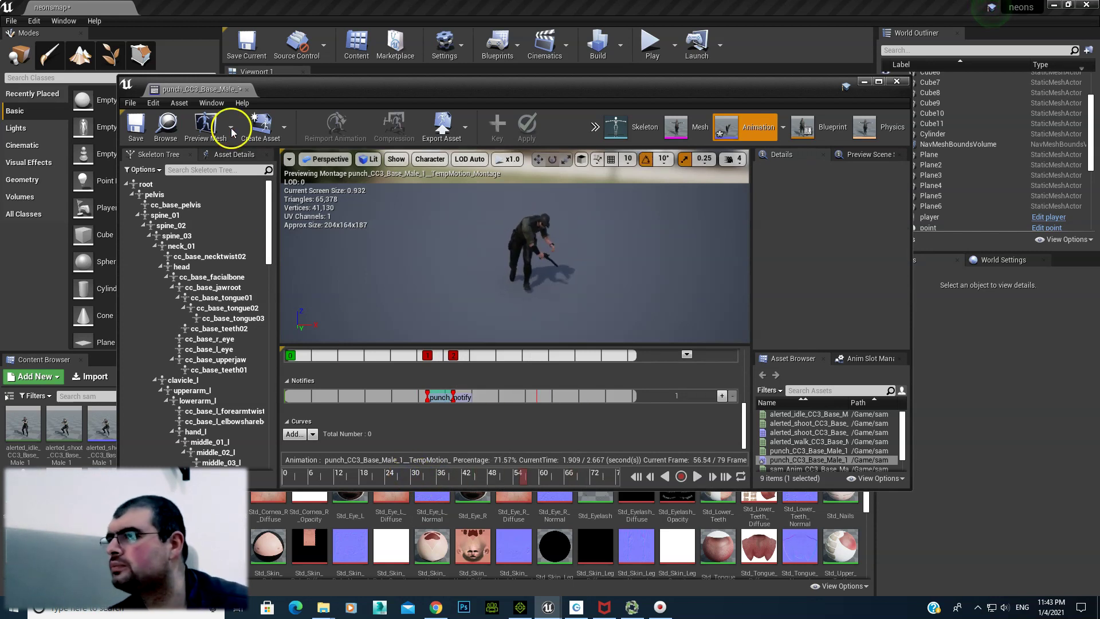
Save the punch montage and move the animation editor aside
left_click(144, 118)
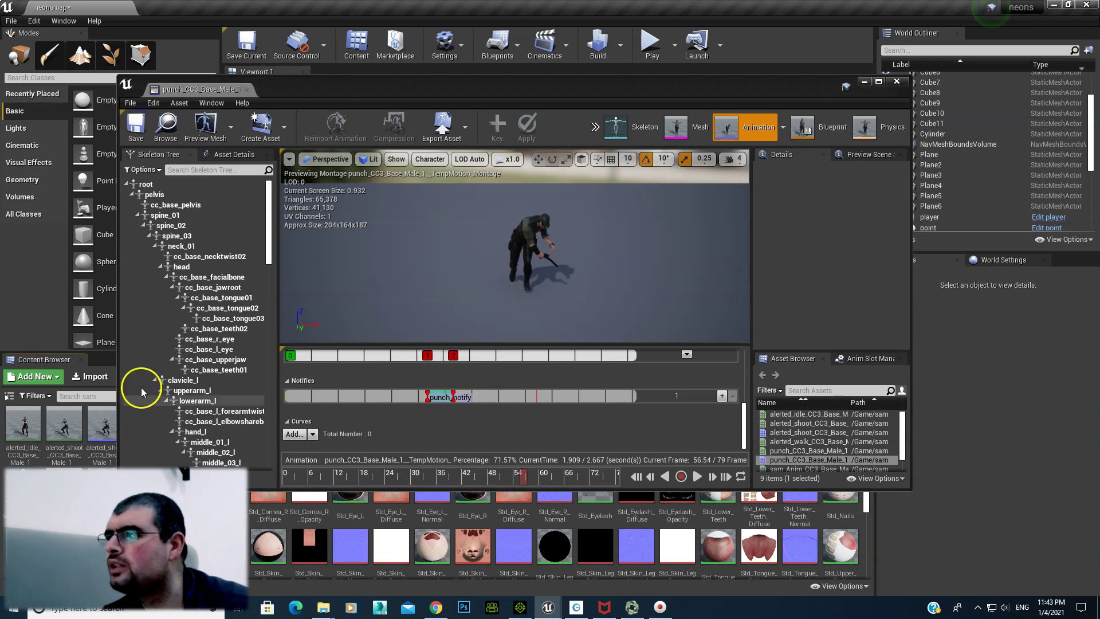
left_click(65, 424)
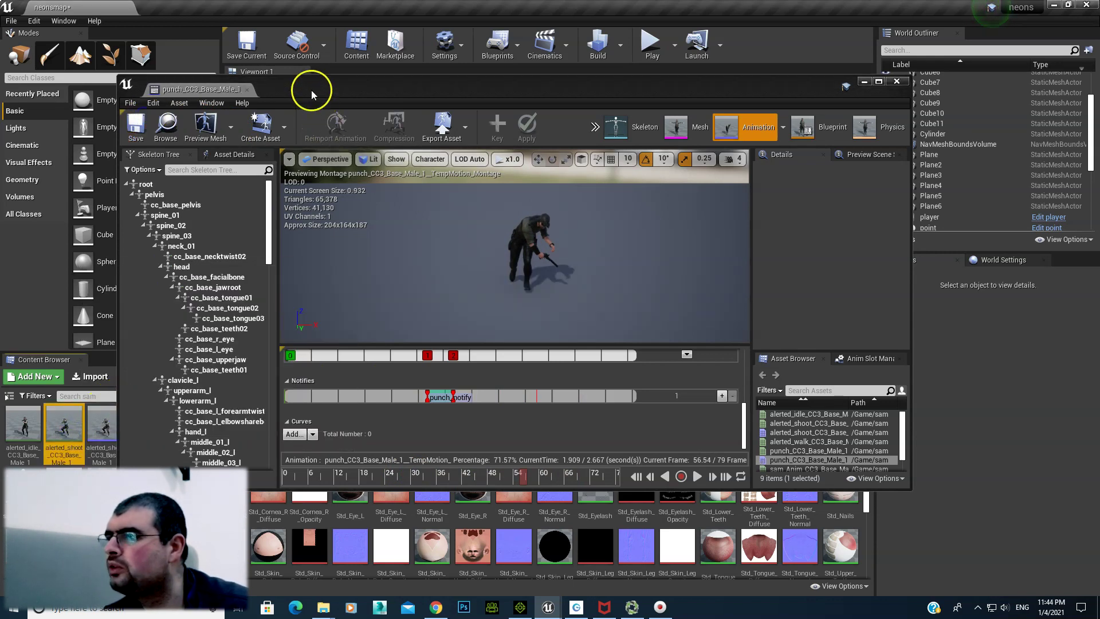
left_click_drag(311, 91, 502, 86)
Open the punch_notify Blueprint from the punch folder
left_click(232, 376)
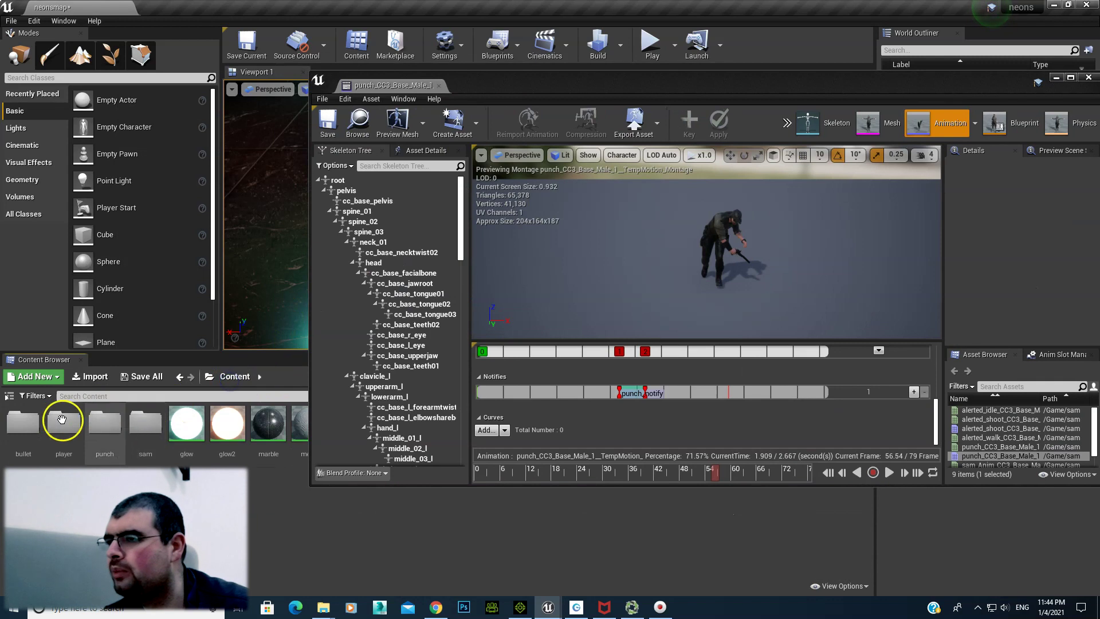
double_click(105, 424)
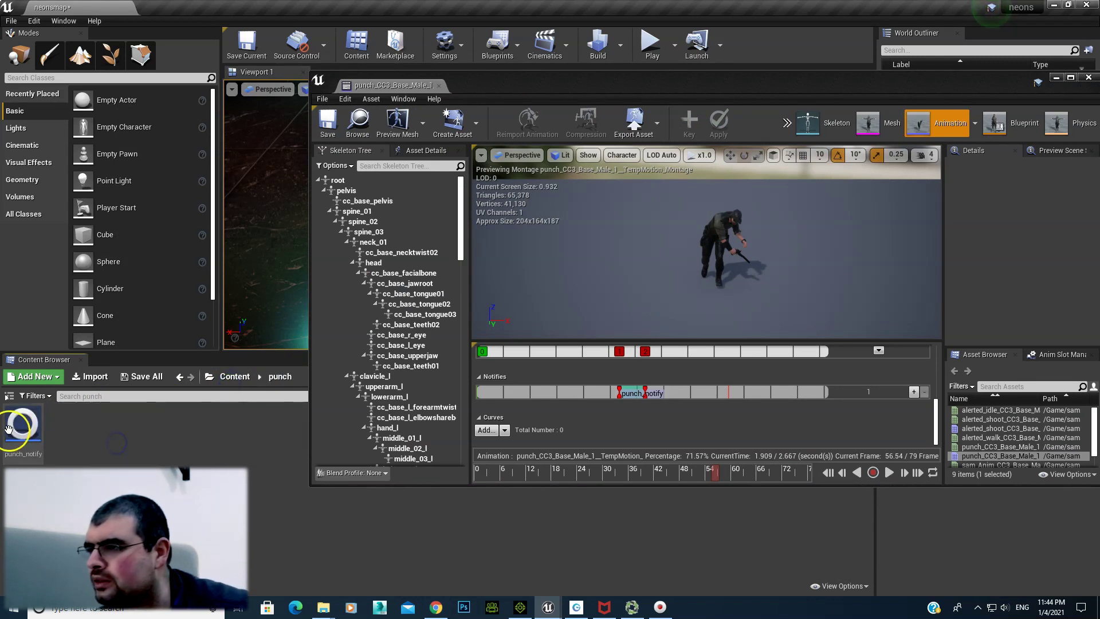
double_click(9, 428)
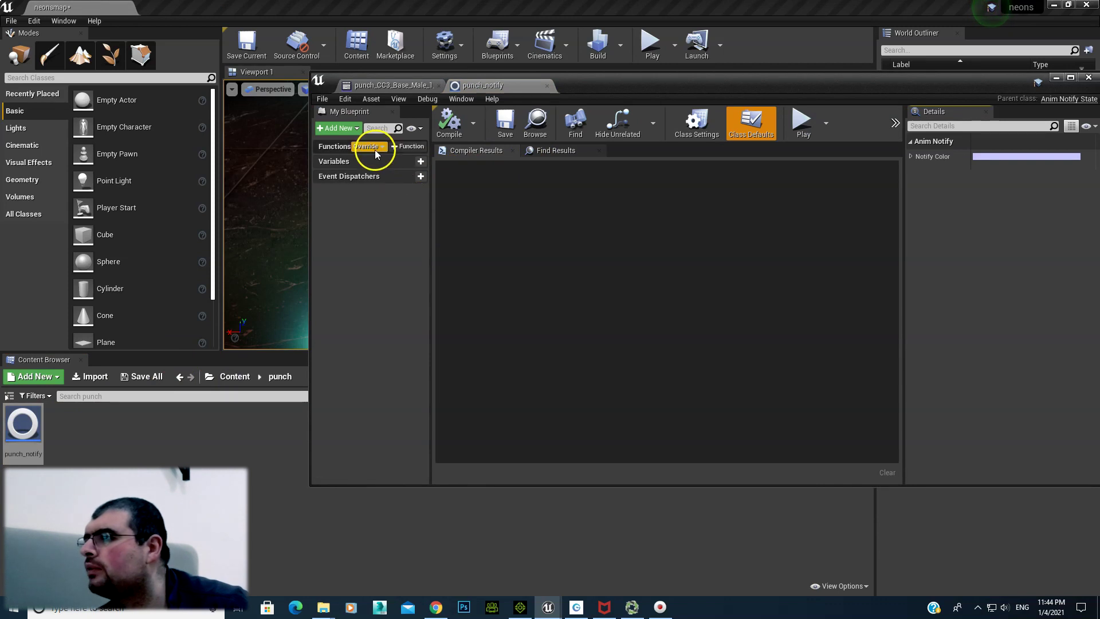
Override Received Notify Begin and move its Return Node further right
left_click(375, 149)
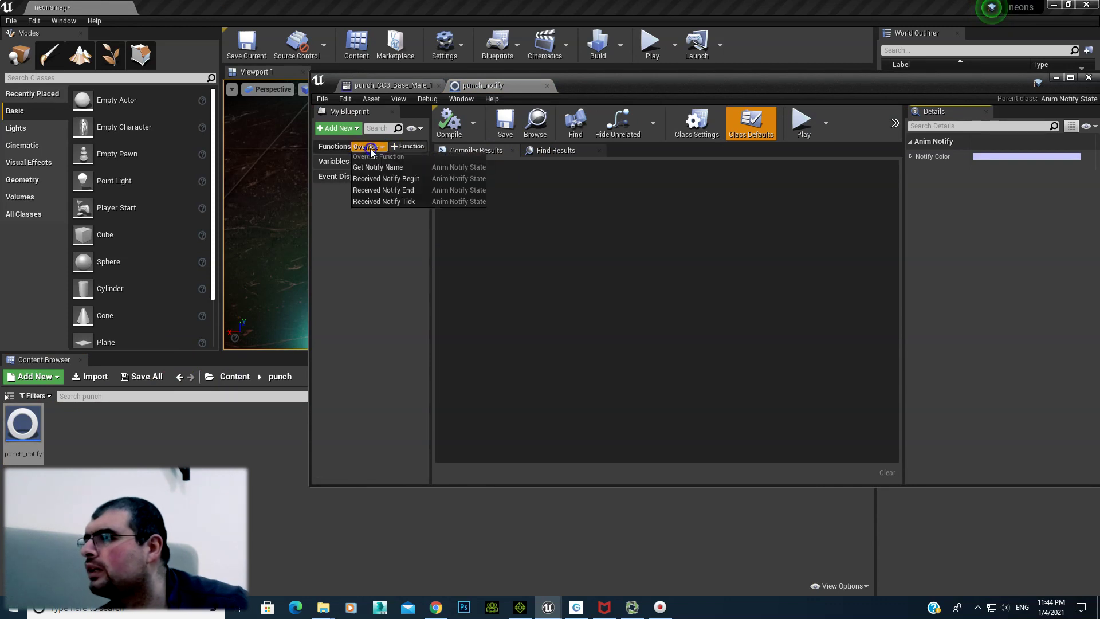
left_click(386, 179)
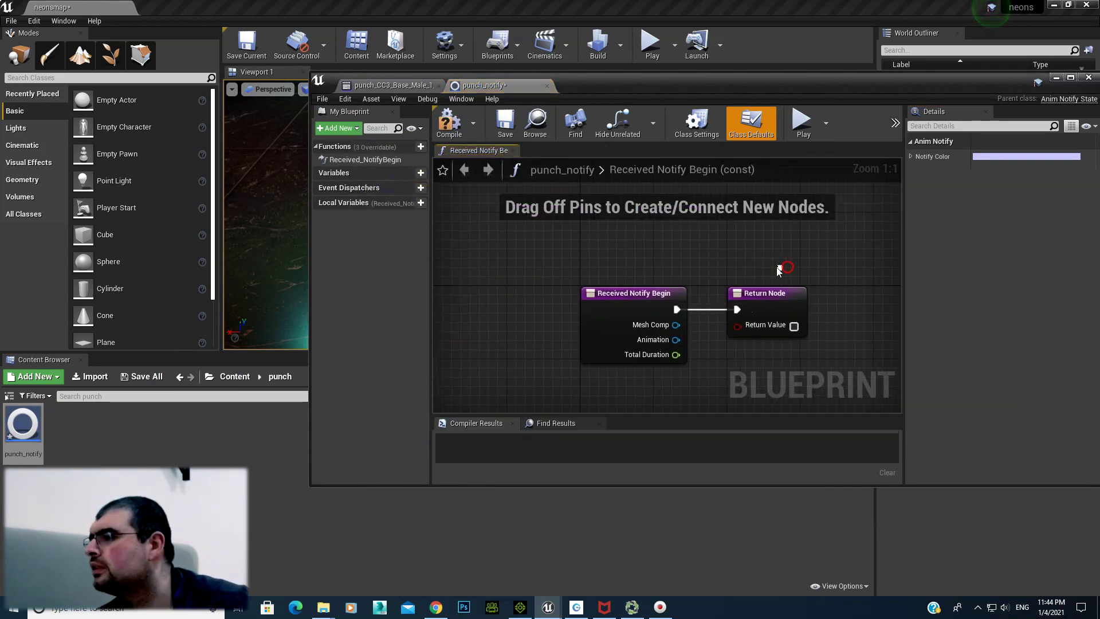
scroll(779, 269, "down", 3)
right_click_drag(754, 263, 599, 260)
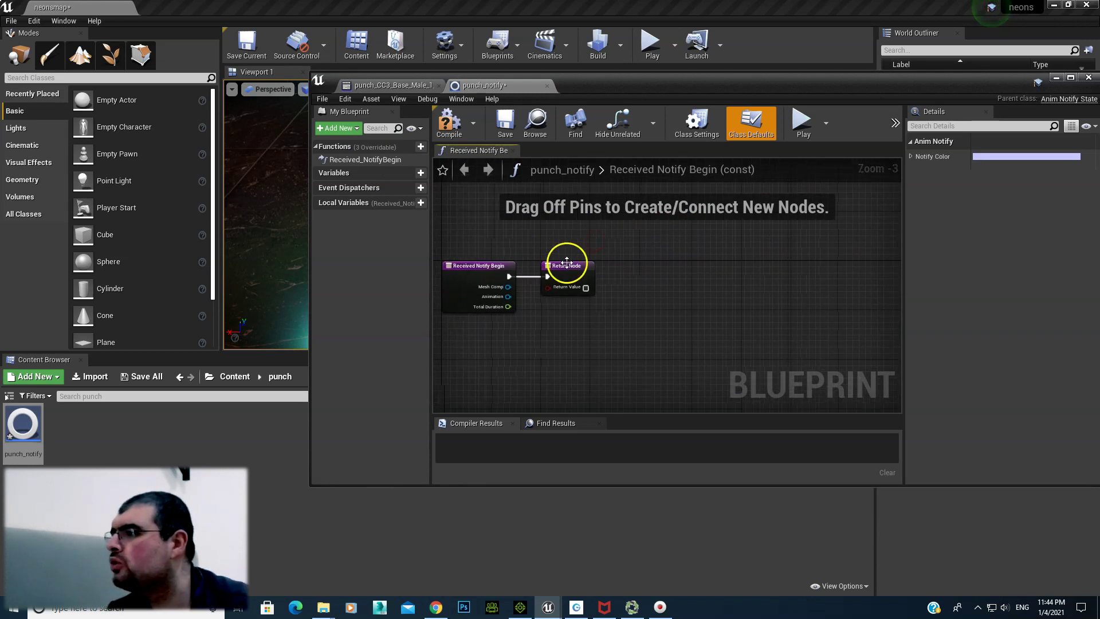
left_click_drag(566, 262, 752, 262)
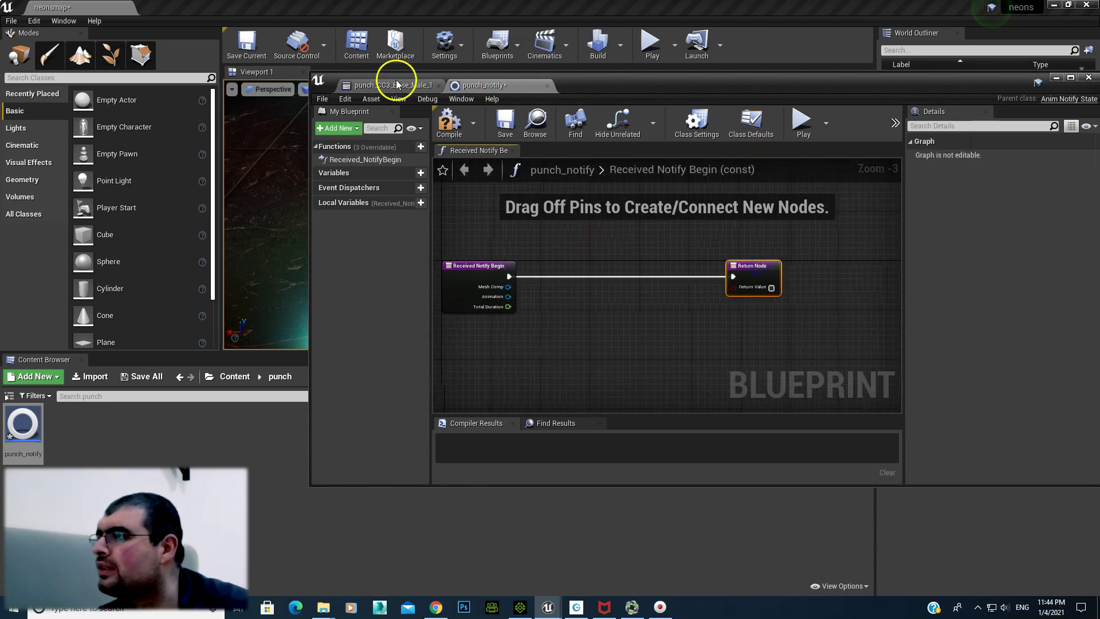
left_click(396, 84)
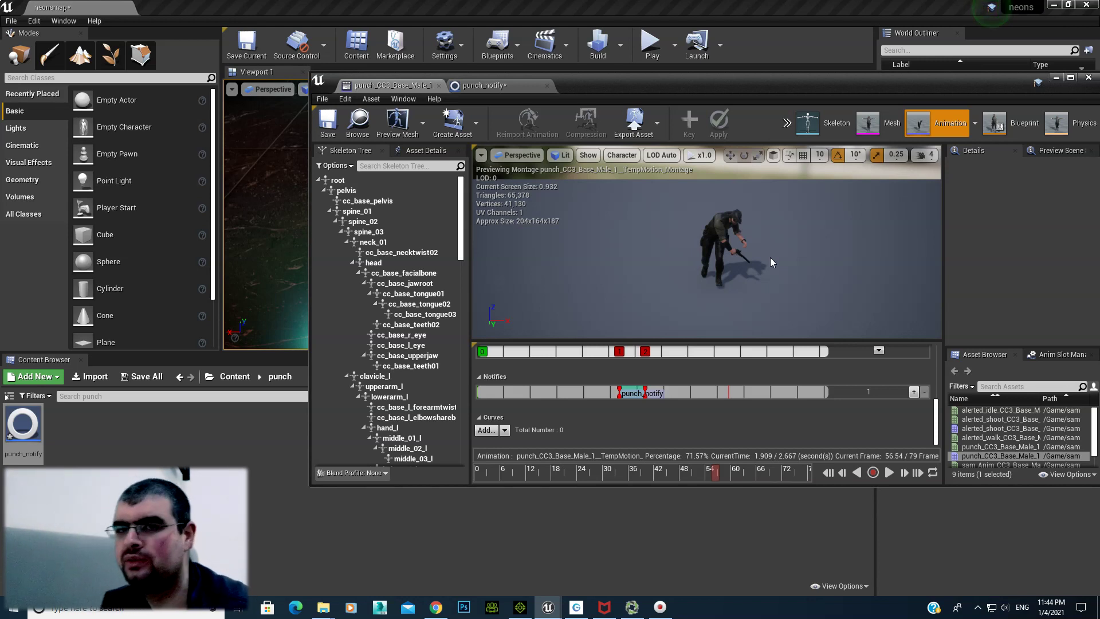
left_click(515, 90)
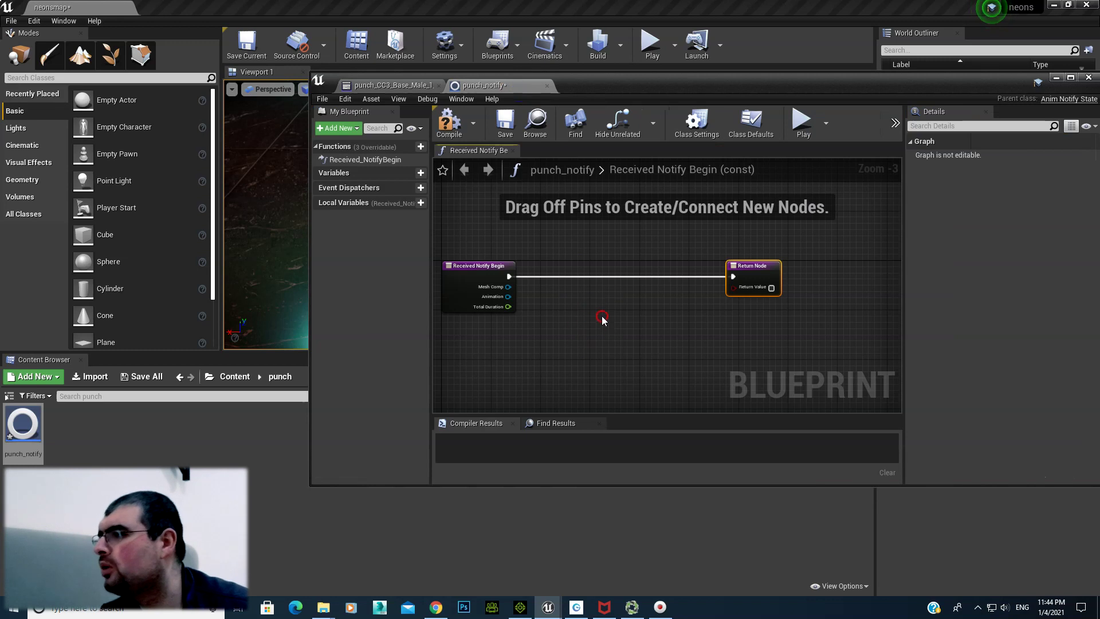
Insert a MultiSphereTraceByChannel node after Received Notify Begin, chained to the Return Node
right_click_drag(602, 318, 609, 279)
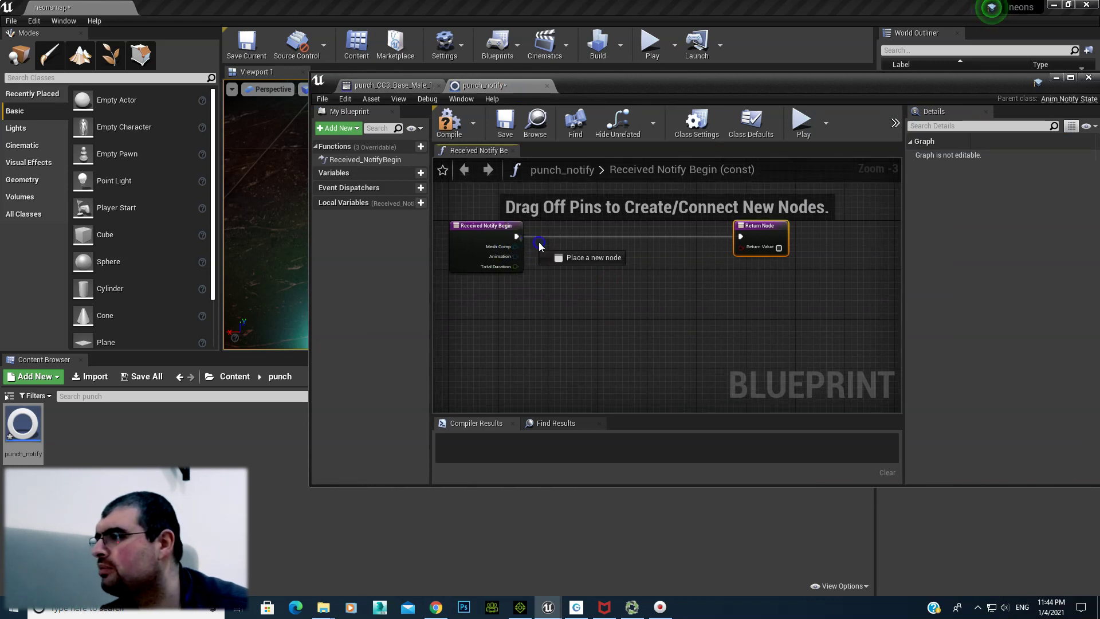
left_click_drag(538, 241, 568, 249)
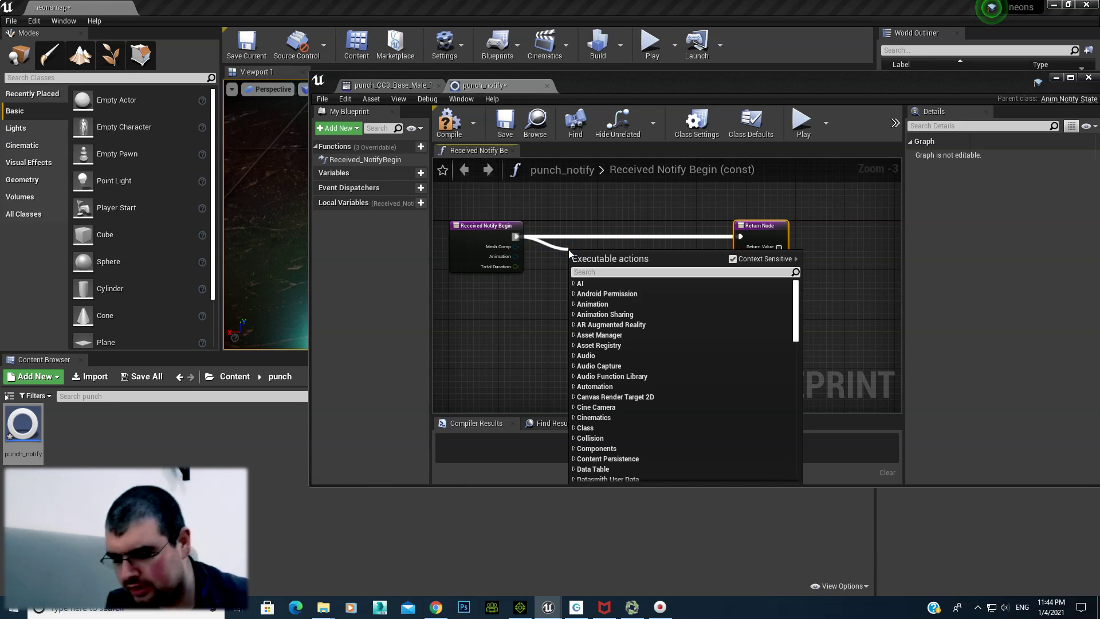
type("spher")
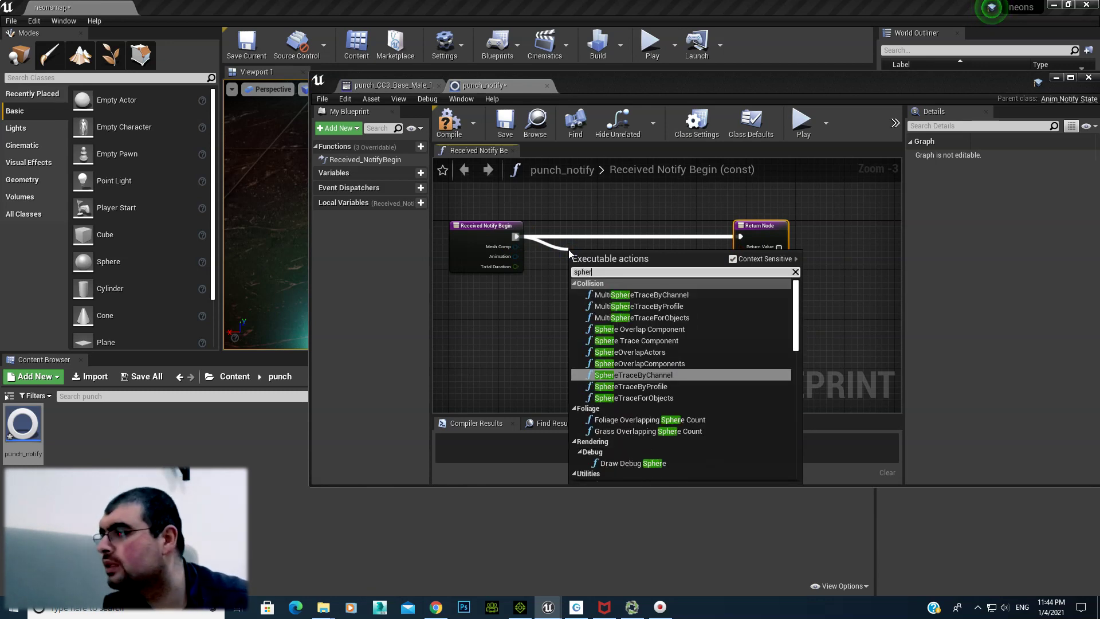
type("e tra")
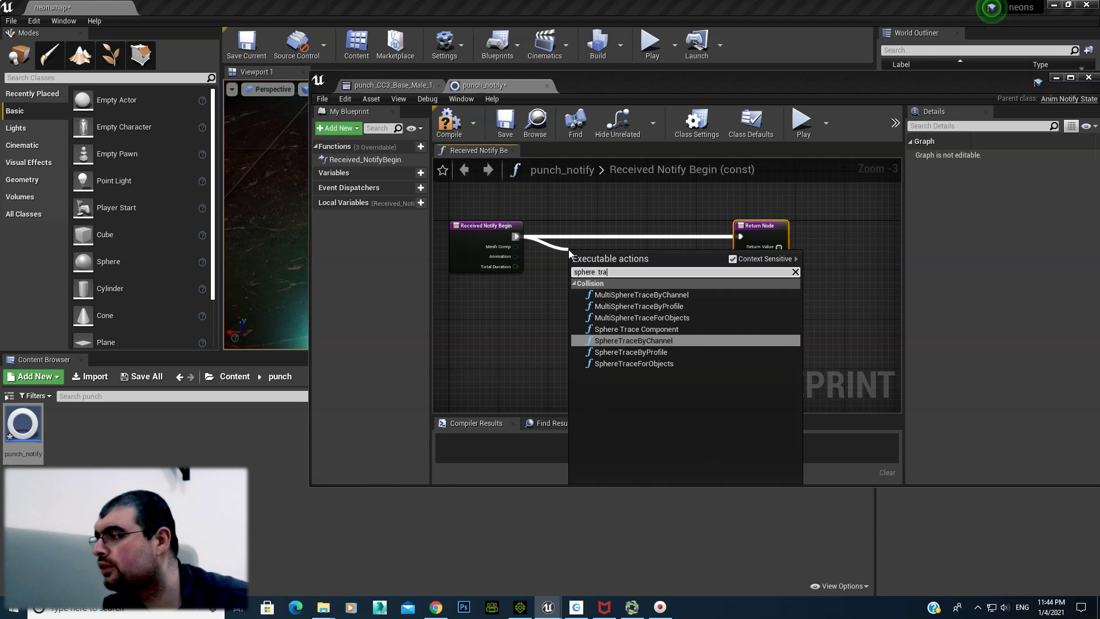
type("n")
key("BackSpace")
type("ce")
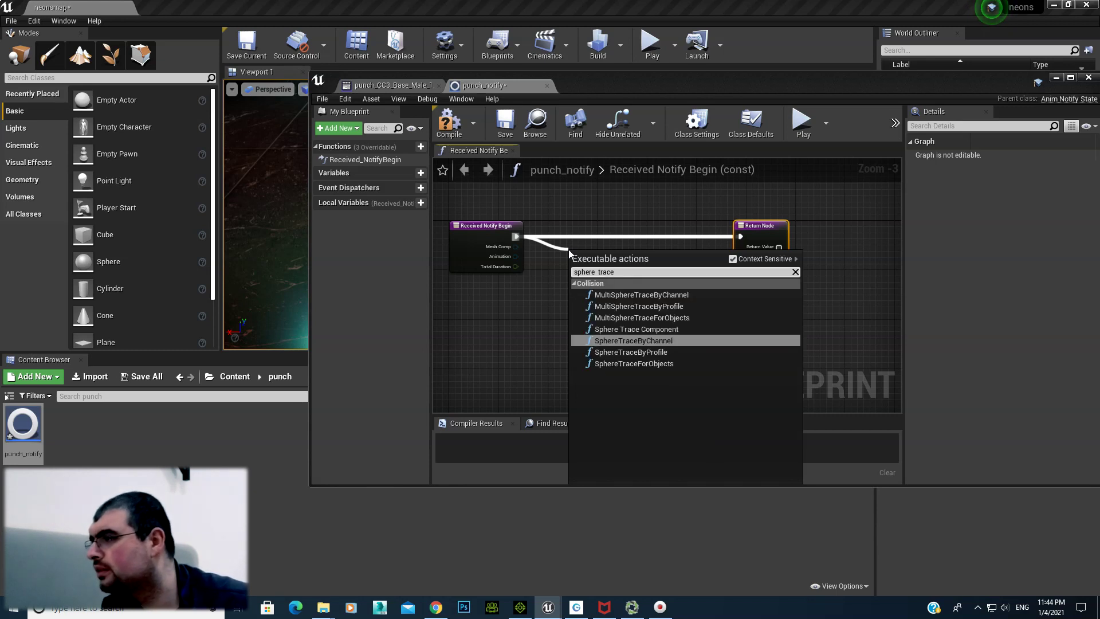
key("Up")
key("Up")
key("Up")
key("Up")
key("Return")
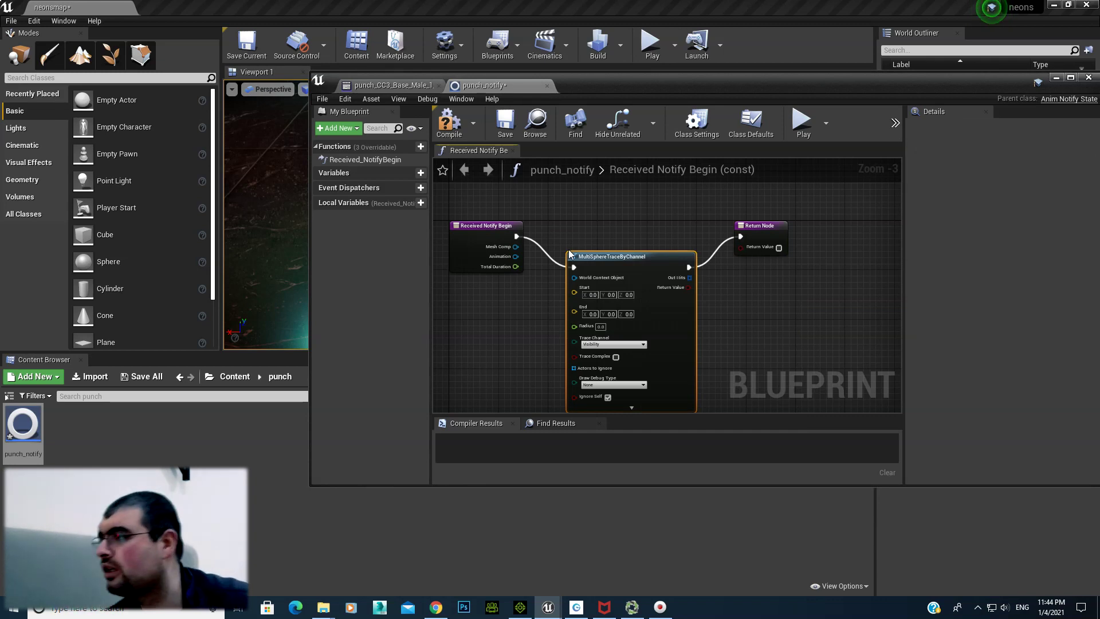
scroll(733, 277, "up", 1)
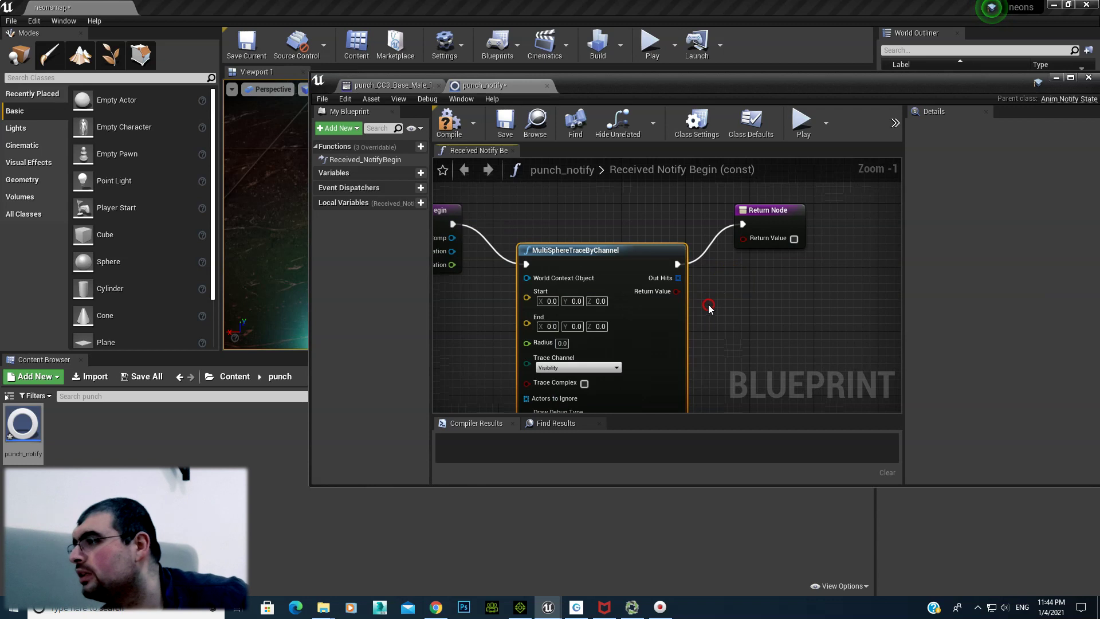
scroll(730, 284, "up", 1)
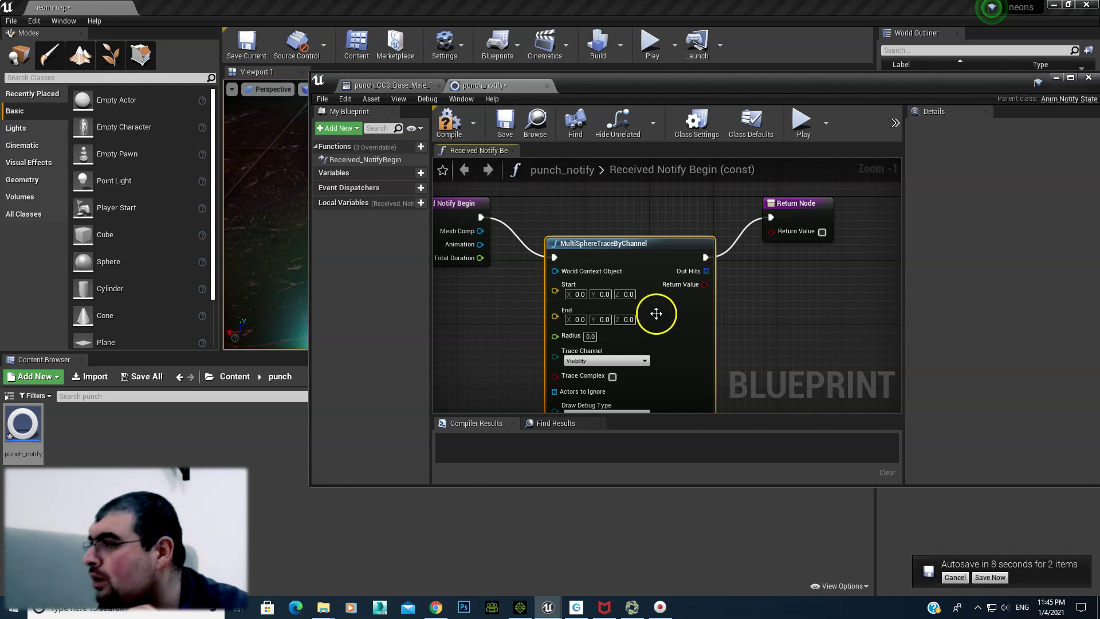
Add a scene-component Get Socket Location node below the event node
right_click_drag(484, 312, 599, 266)
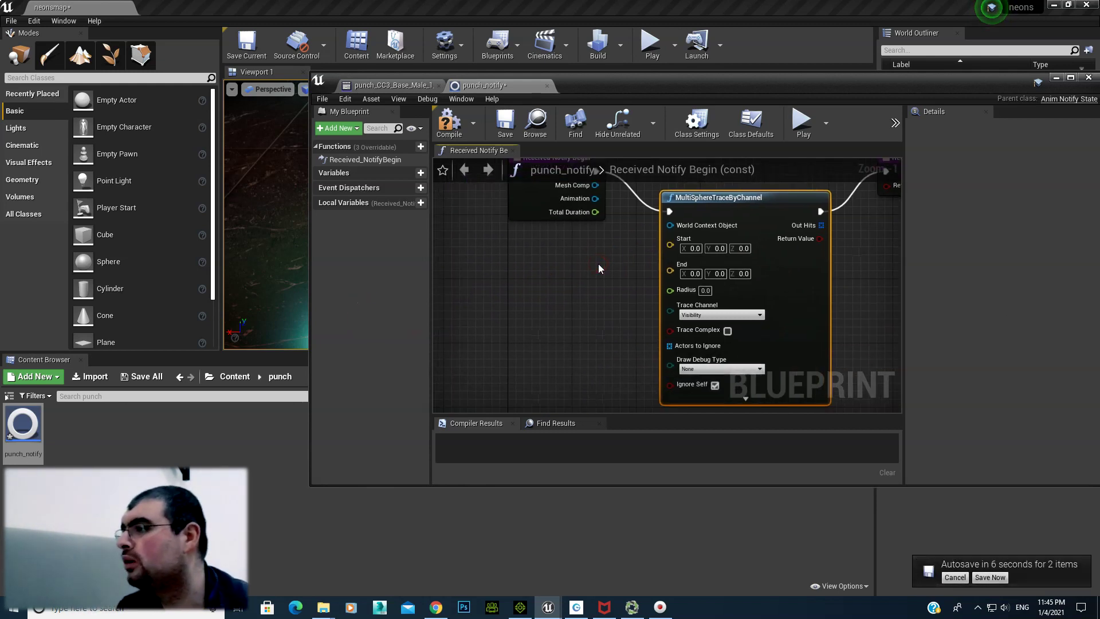
right_click_drag(597, 267, 541, 296)
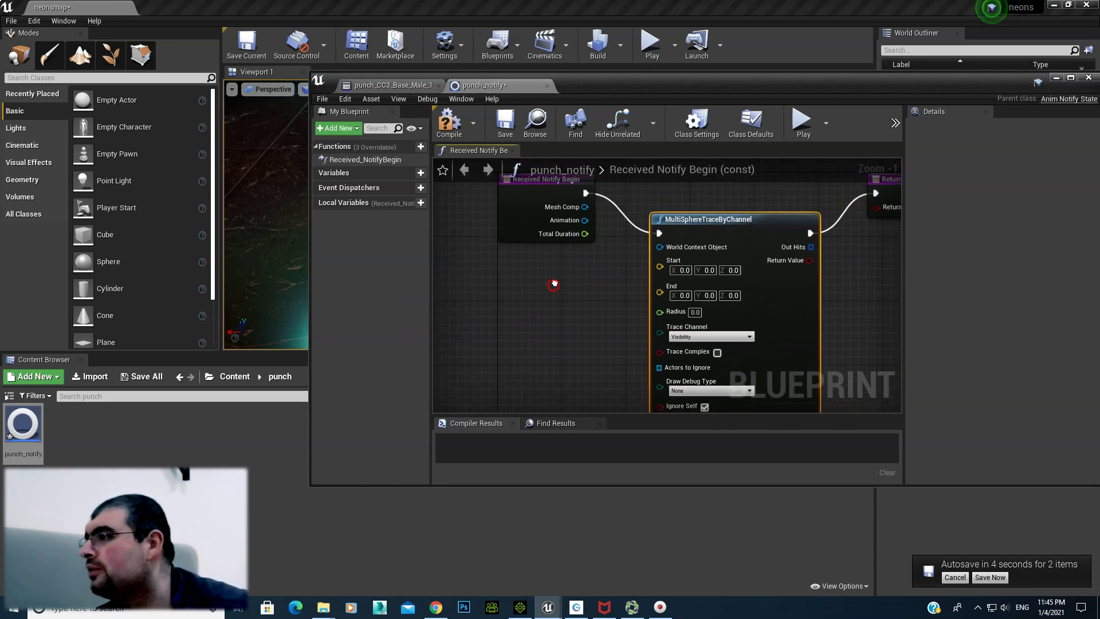
right_click(513, 292)
type("get socke")
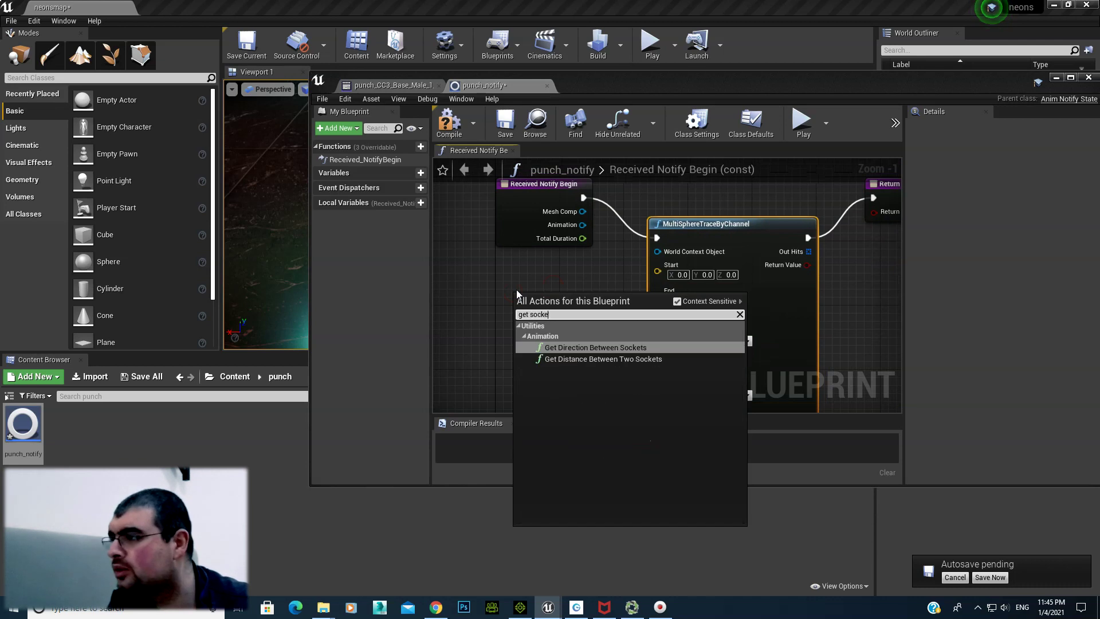
type("t loca")
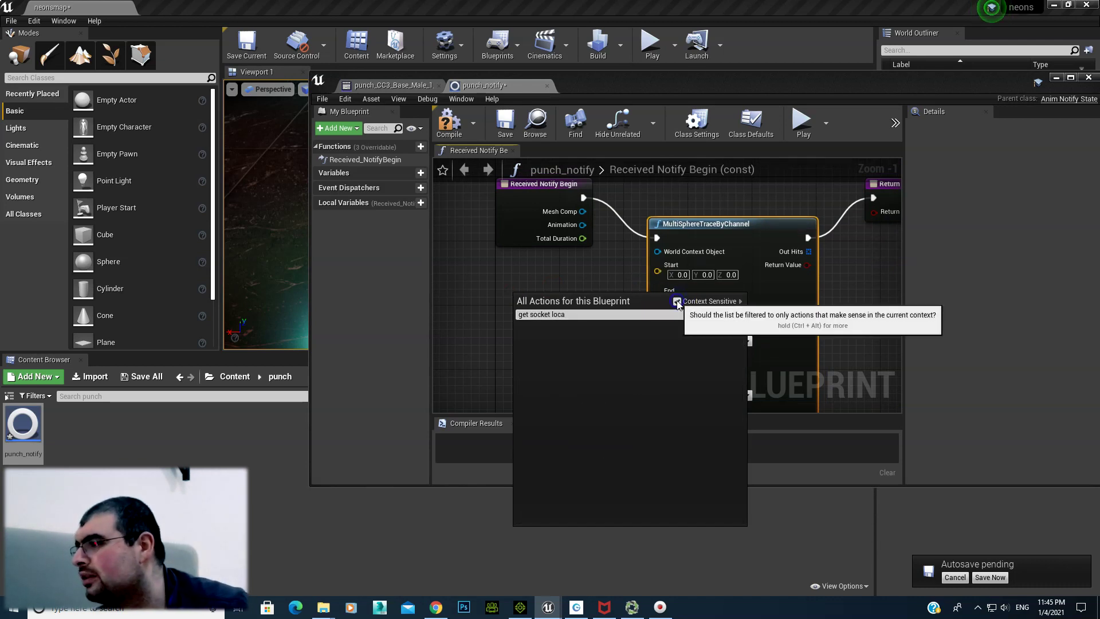
left_click(677, 301)
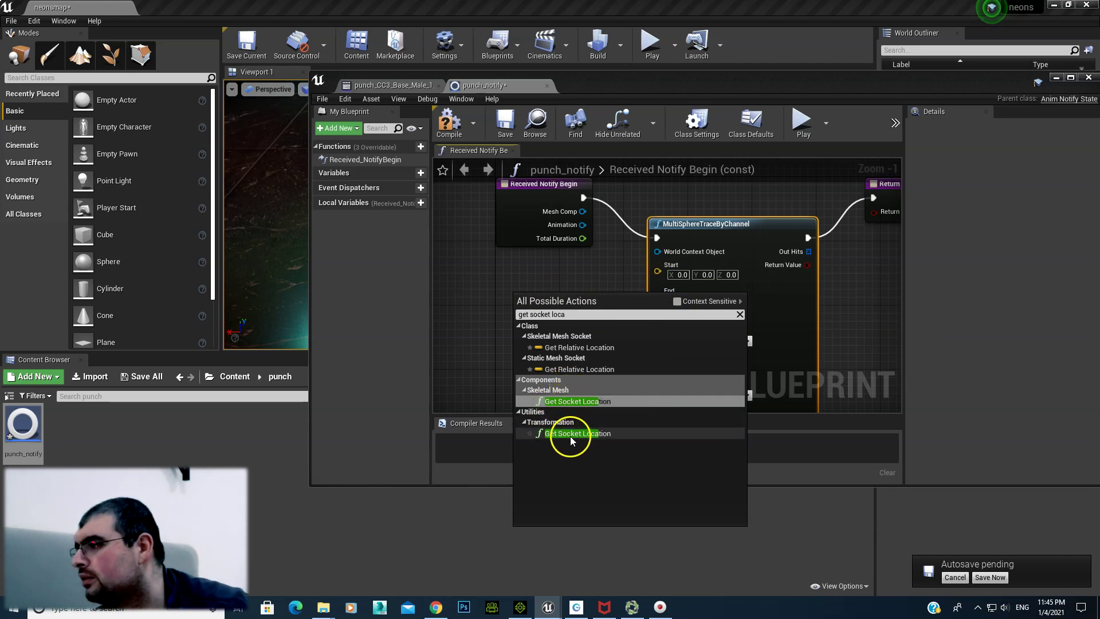
left_click(572, 402)
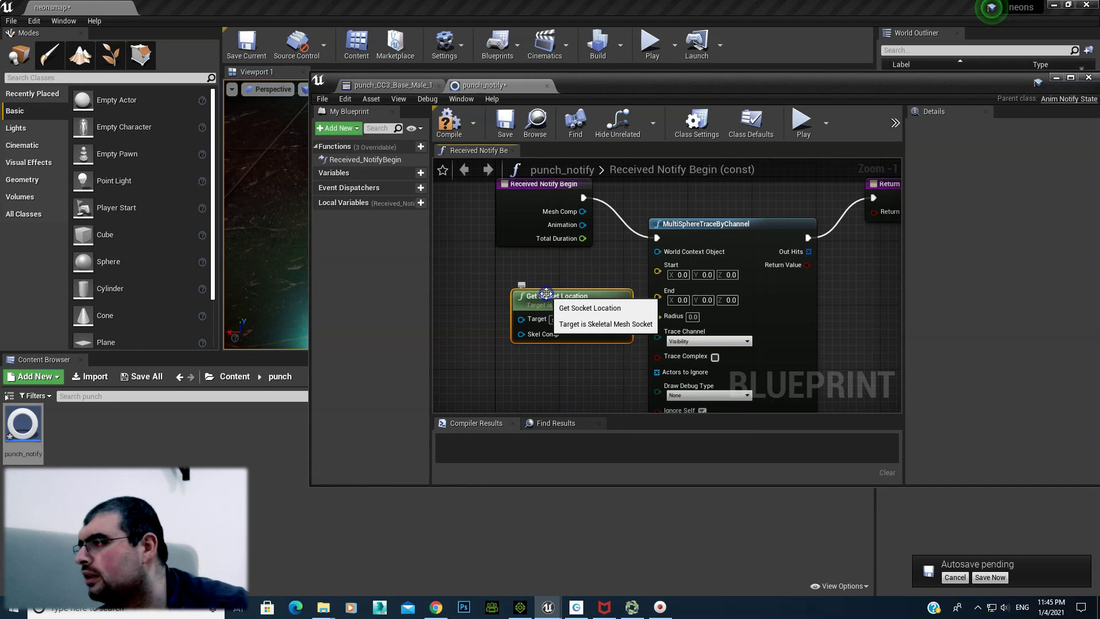
key("Delete")
right_click(551, 294)
type("get socket loca")
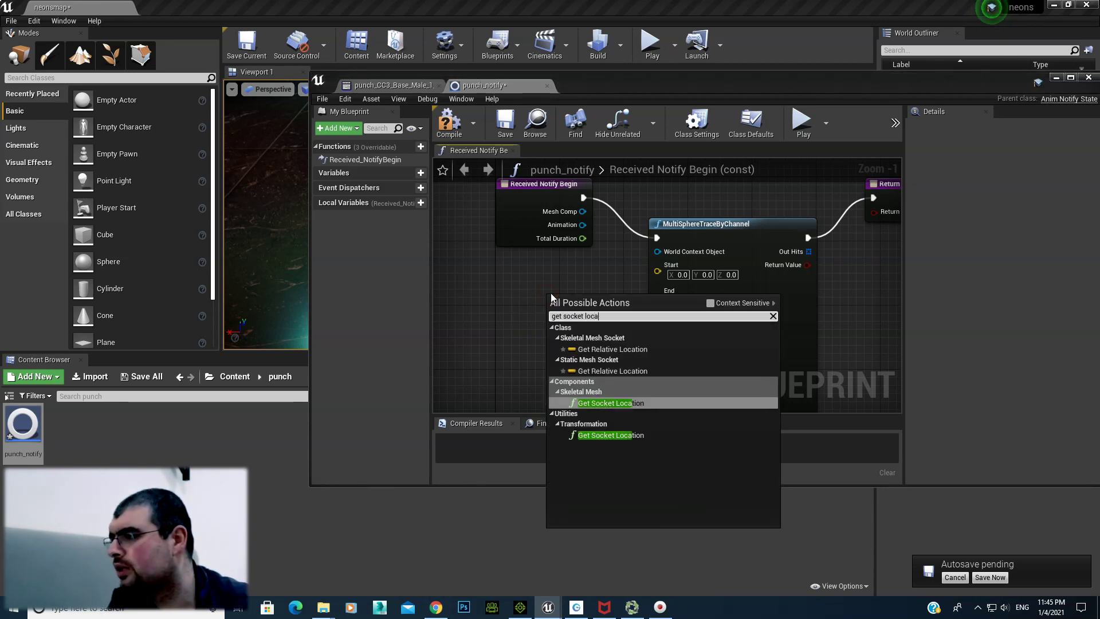
key("Return")
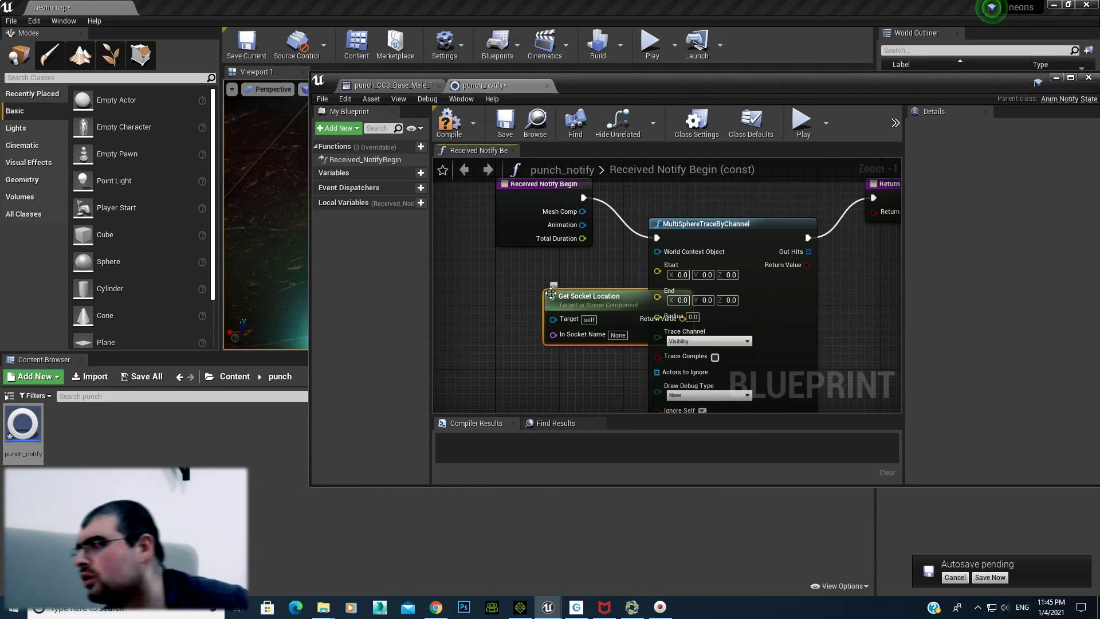
mouse_move(551, 307)
left_mouse_down()
mouse_move(442, 324)
mouse_move(507, 345)
left_mouse_up()
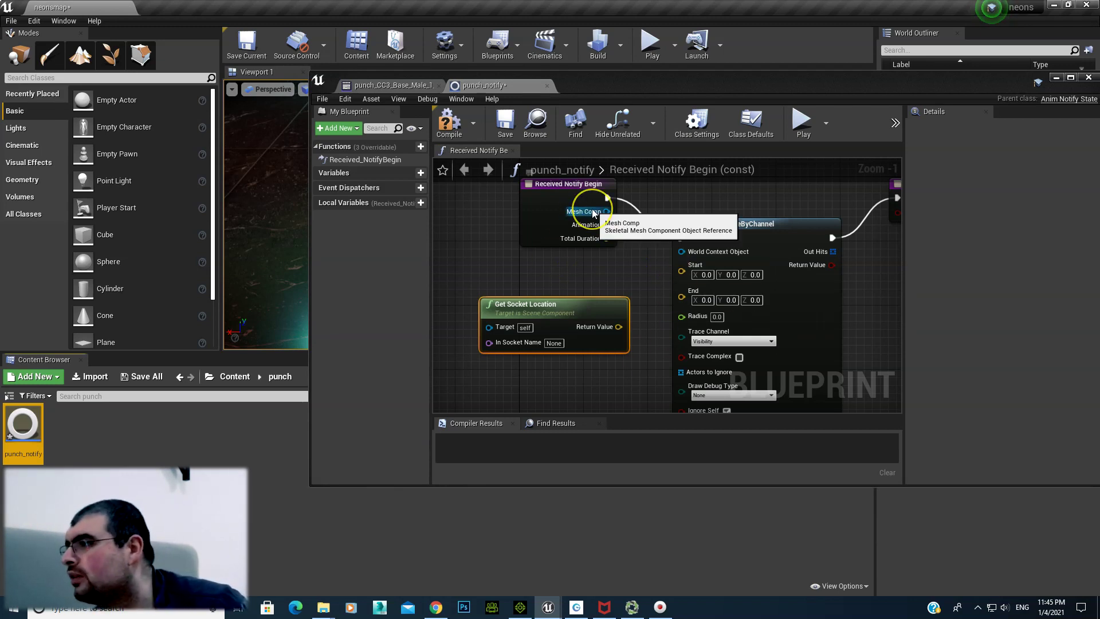
Wire Mesh Comp into its Target, duplicate it, and feed the upper location into the trace Start
left_click_drag(605, 211, 489, 337)
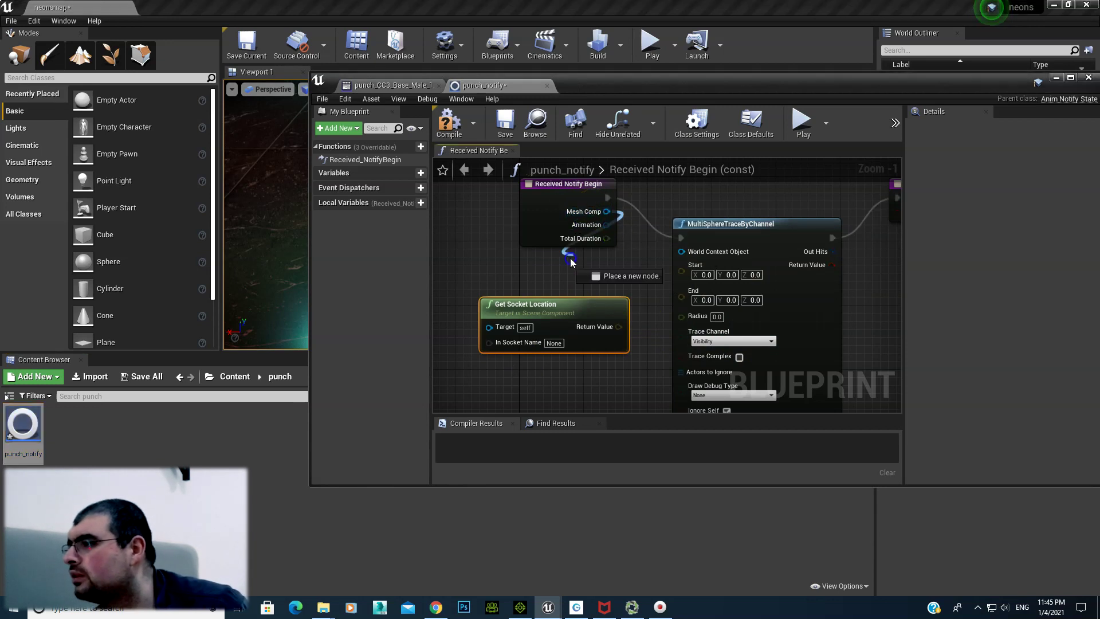
right_click_drag(543, 309, 555, 254)
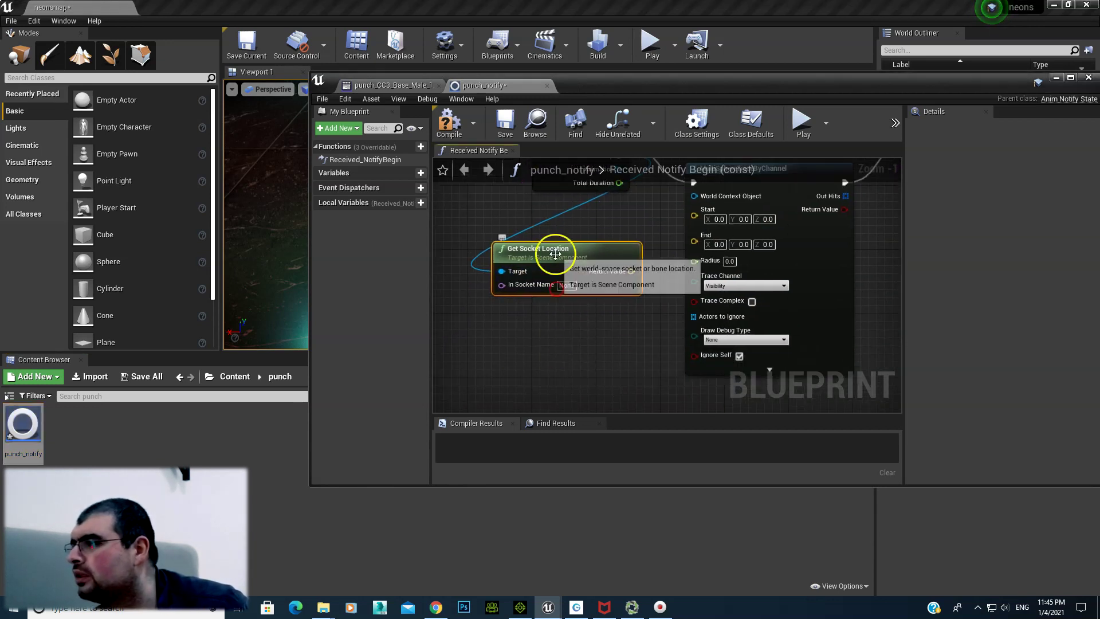
key("ctrl+w")
left_click_drag(588, 274, 518, 320)
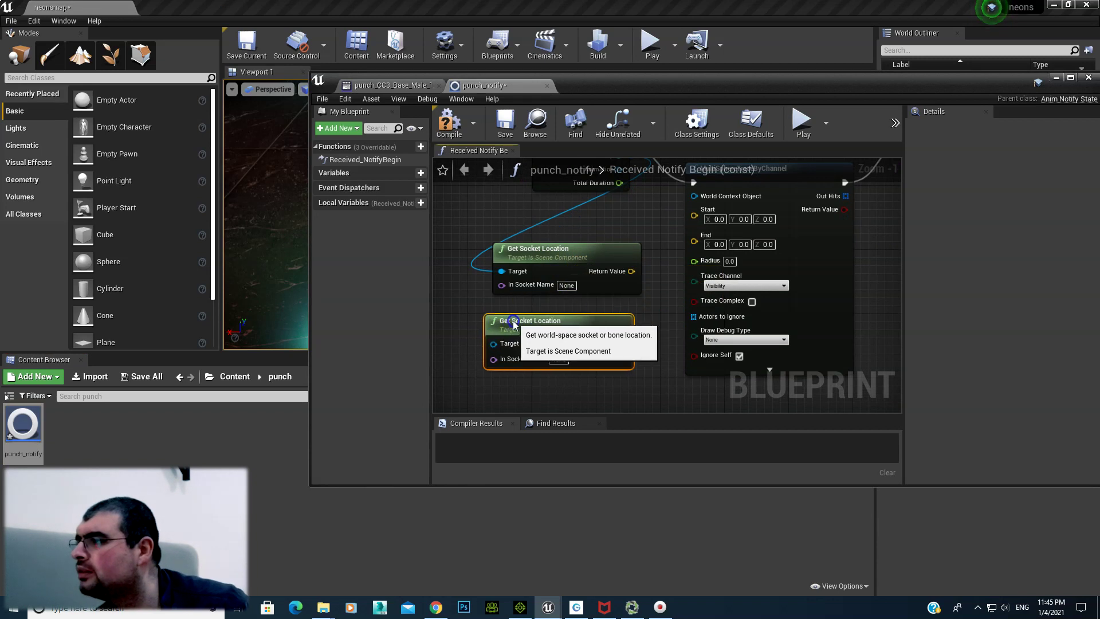
right_click_drag(578, 222, 566, 273)
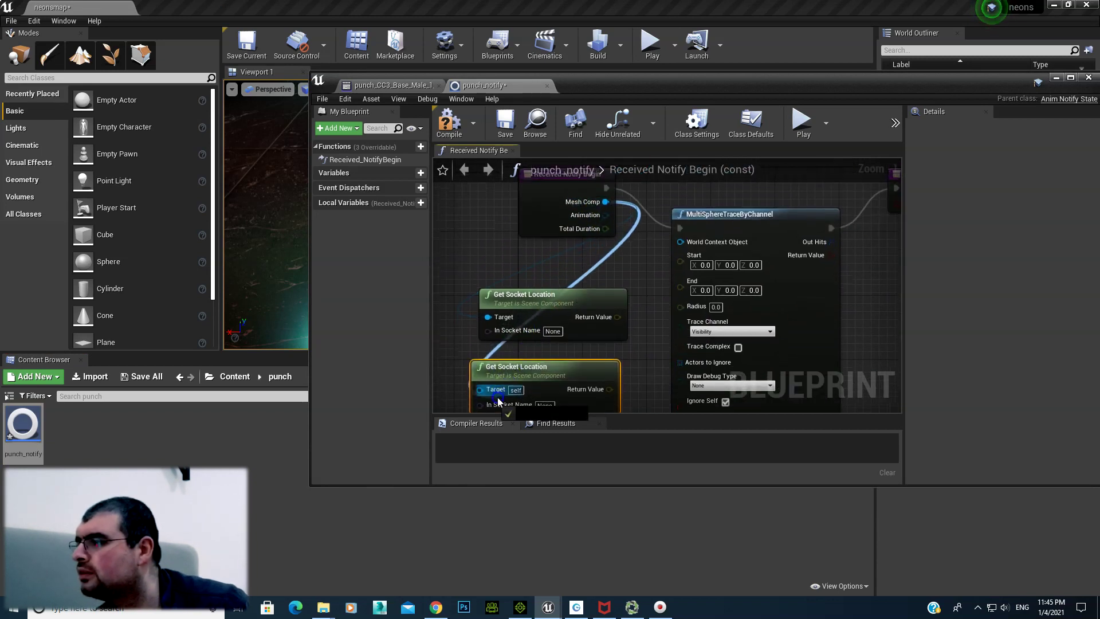
left_click_drag(605, 207, 479, 384)
left_click_drag(616, 313, 680, 253)
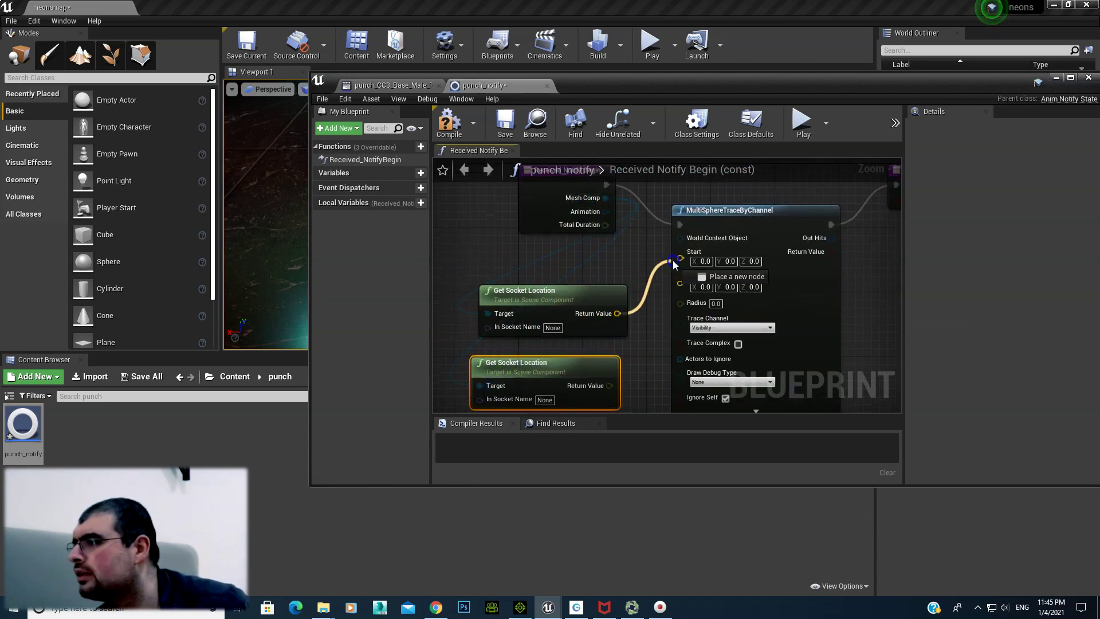
left_click(707, 252)
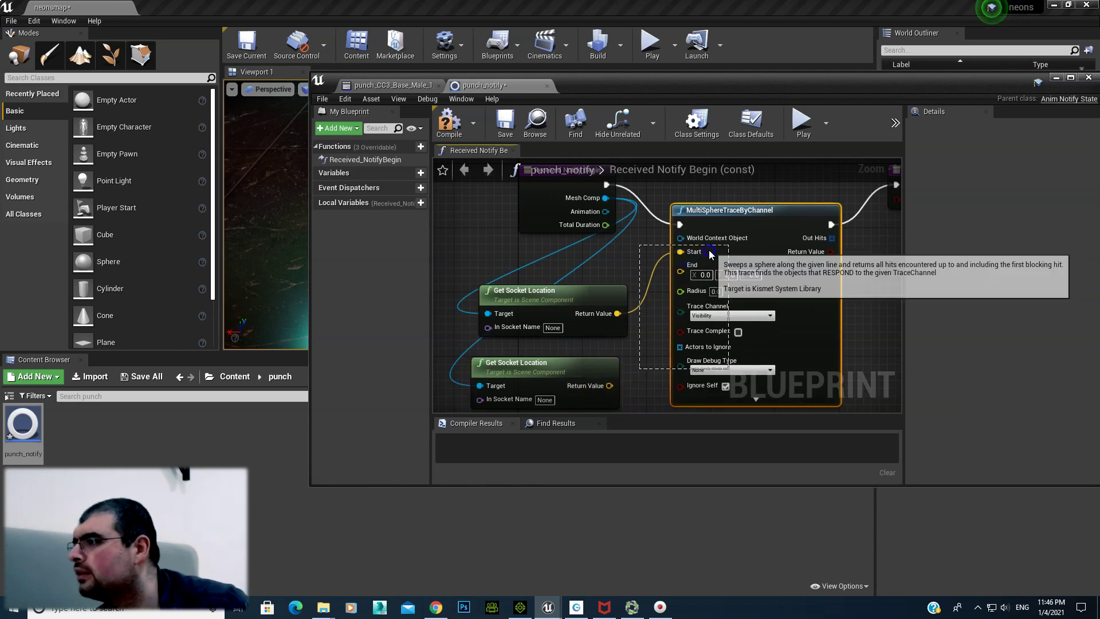
Wire the lower location into the trace End and set the upper socket name to hand_r
left_click_drag(607, 385, 679, 271)
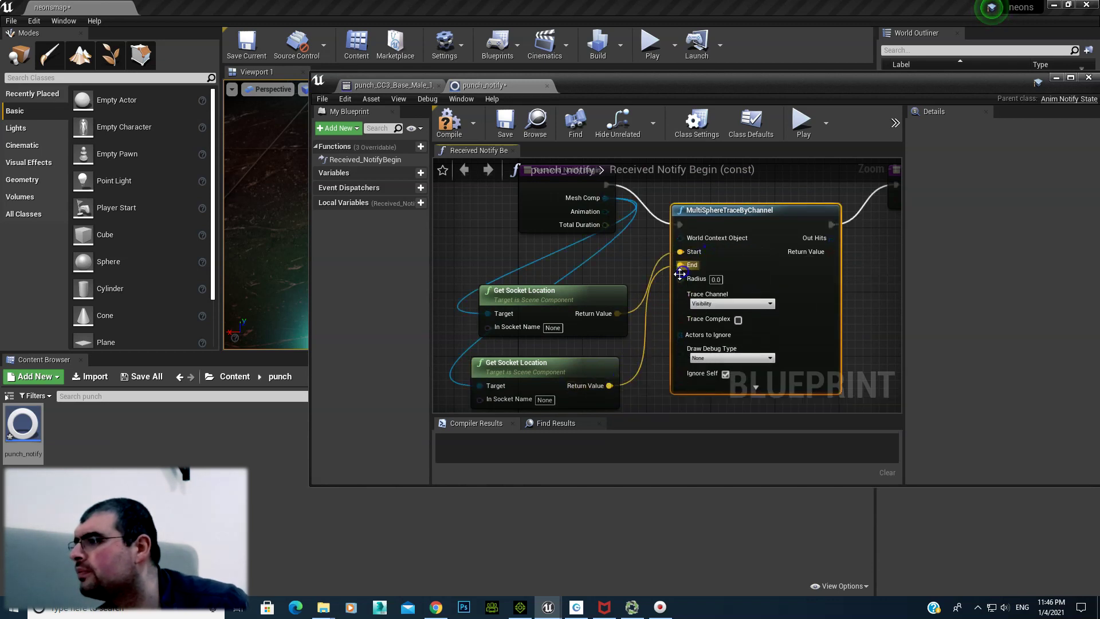
left_click(391, 85)
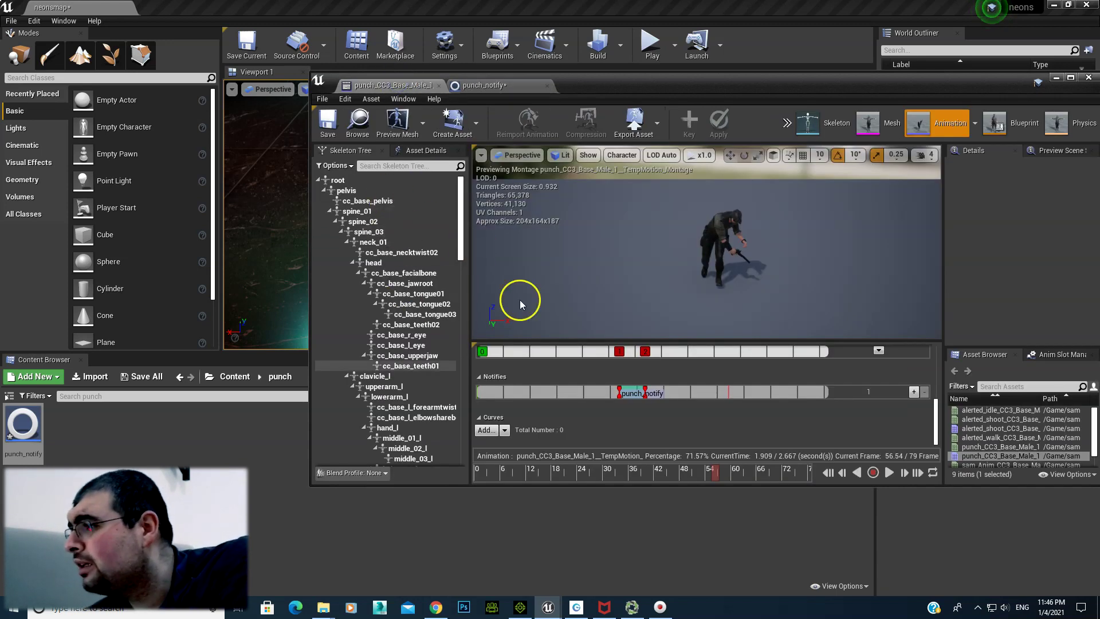
scroll(741, 258, "up", 3)
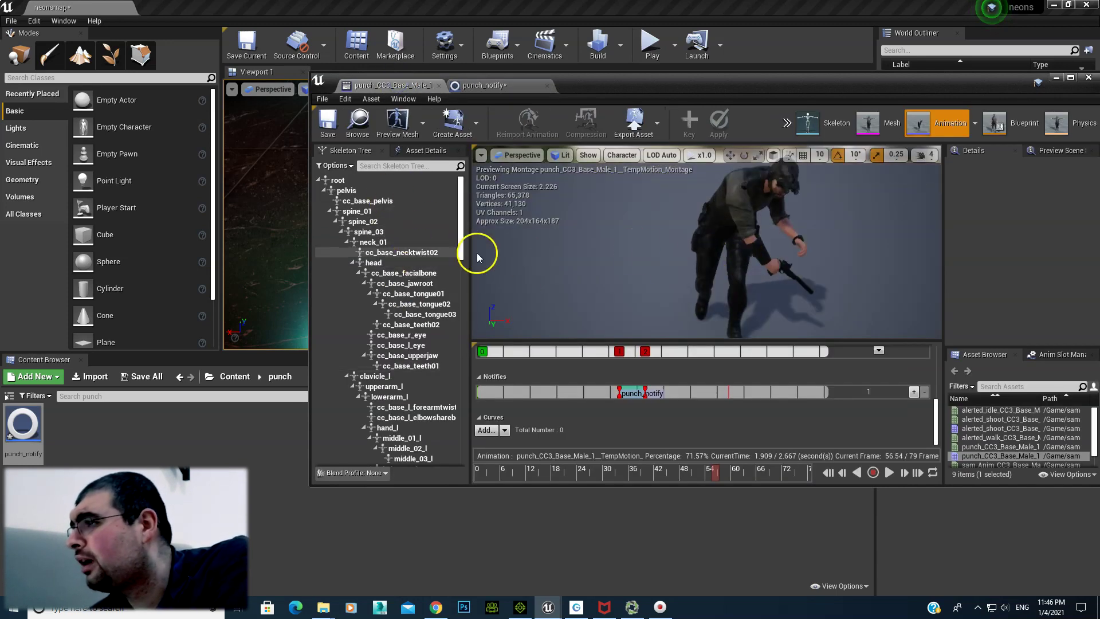
left_click(775, 265)
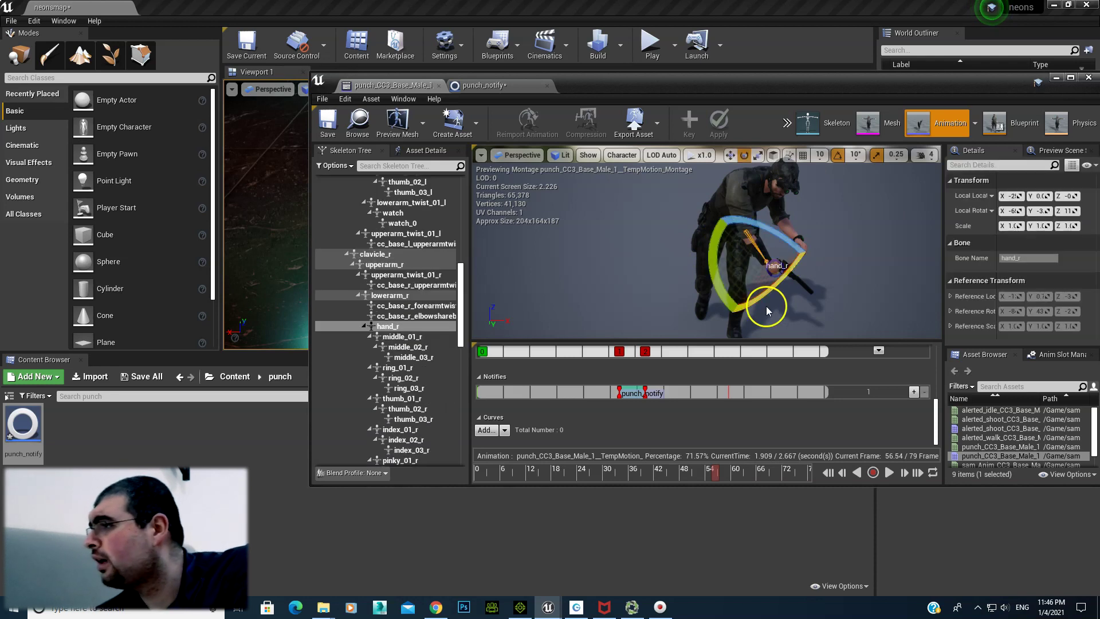
left_click(484, 84)
left_click(552, 328)
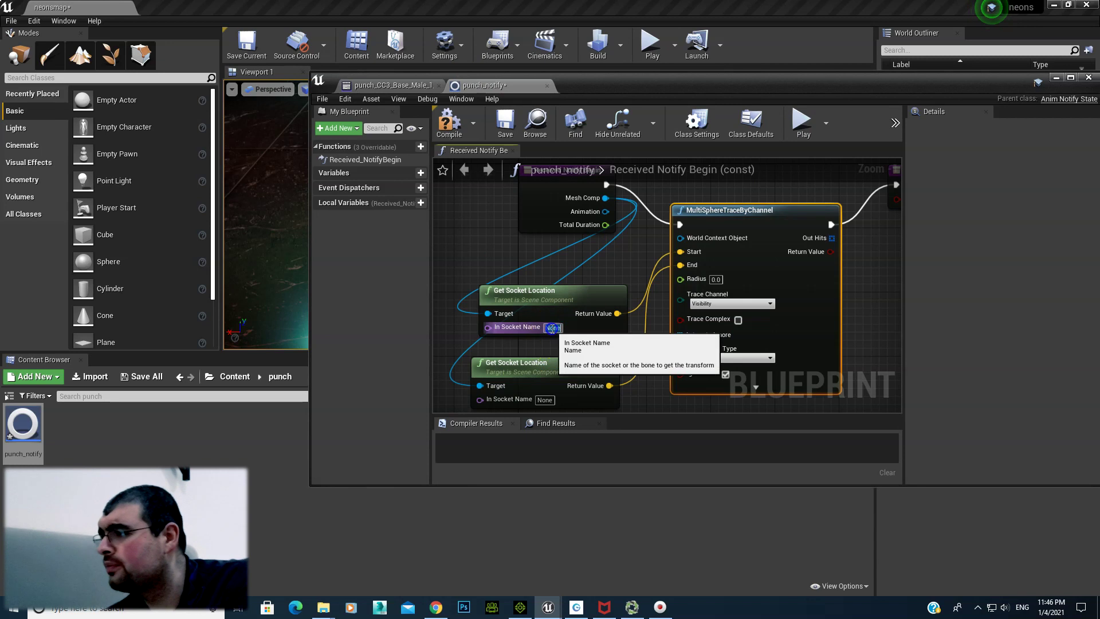
type("hand_r")
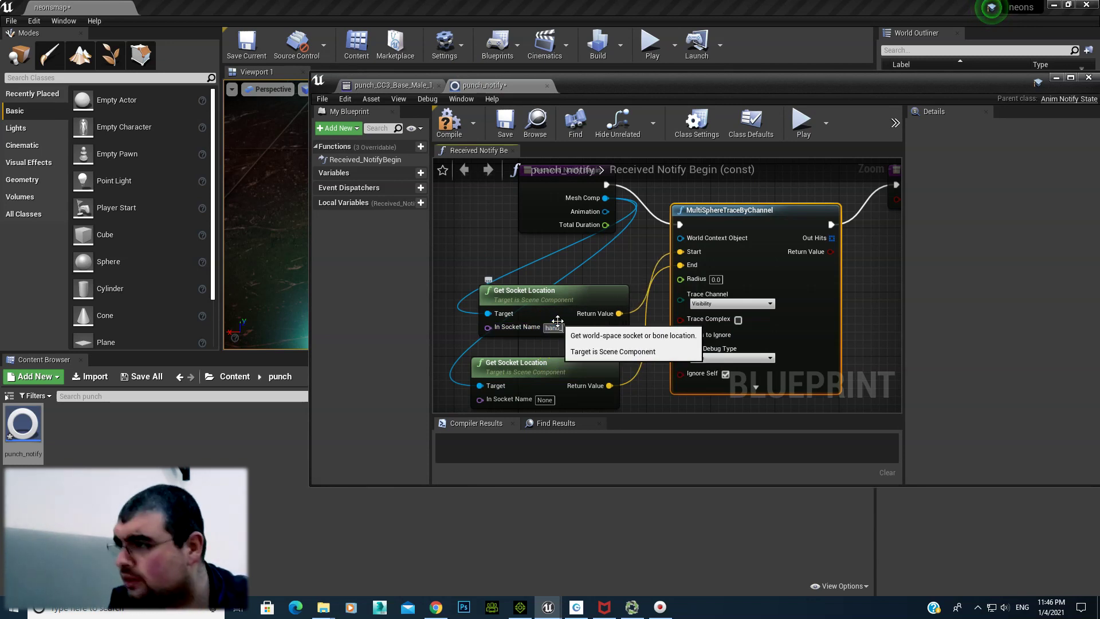
key("Return")
Copy the gun bone name mesh_0575 from the skeleton tree into the lower socket name
left_click(396, 86)
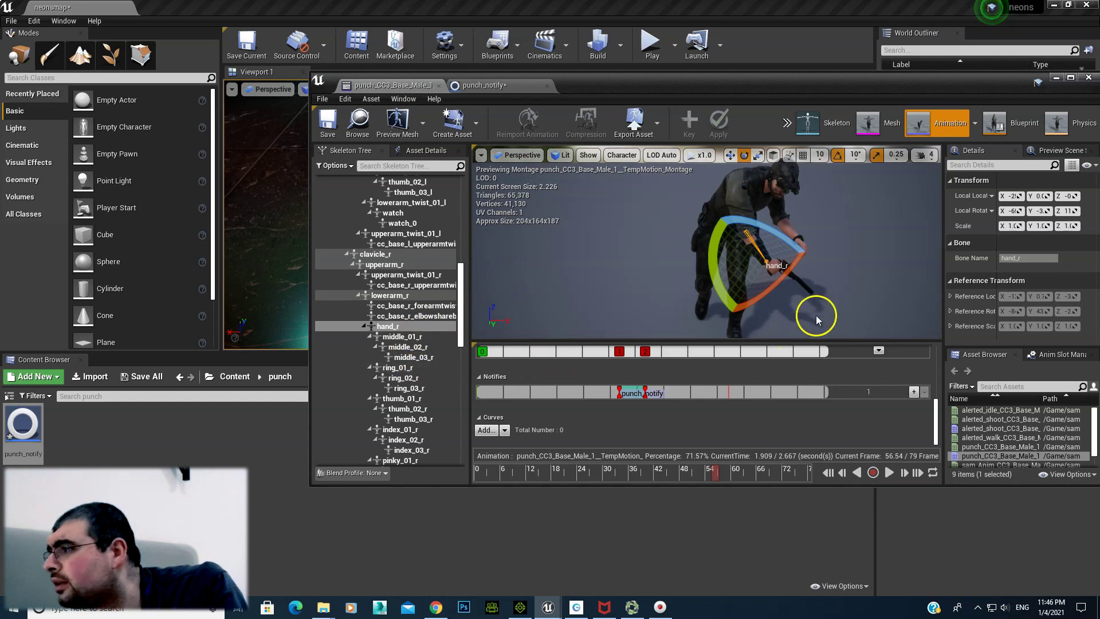
left_click(790, 278)
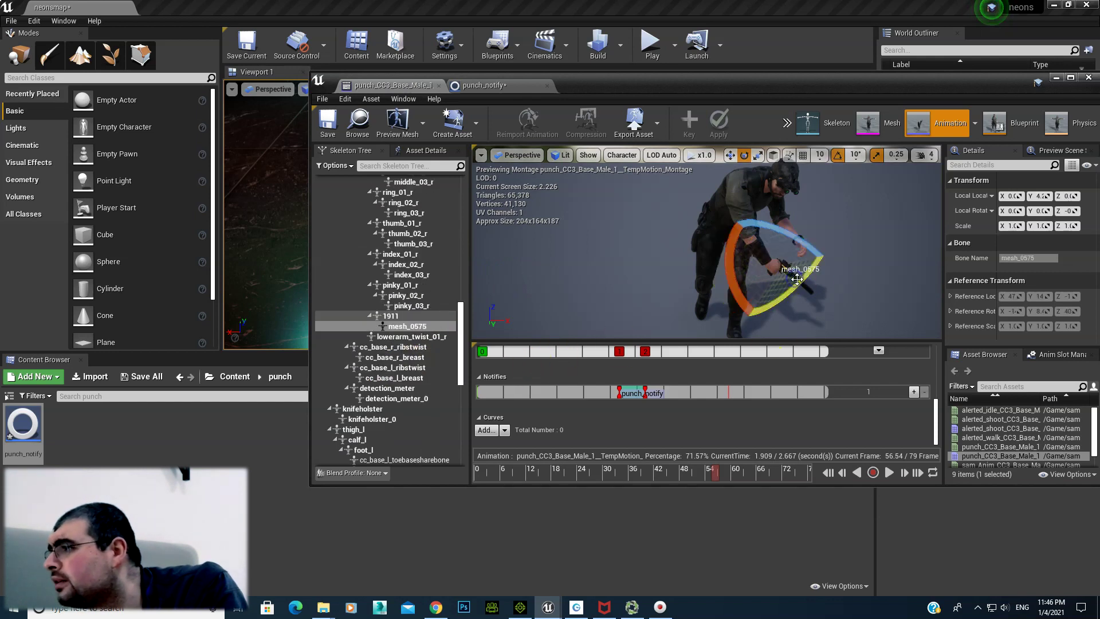
right_click(412, 327)
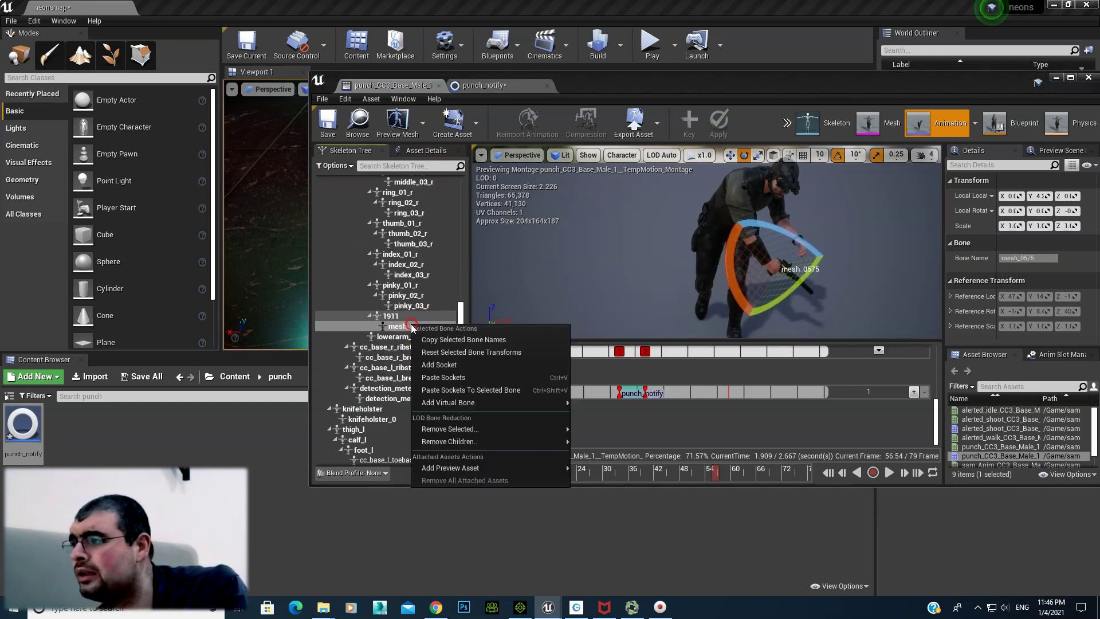
left_click(441, 337)
left_click(439, 85)
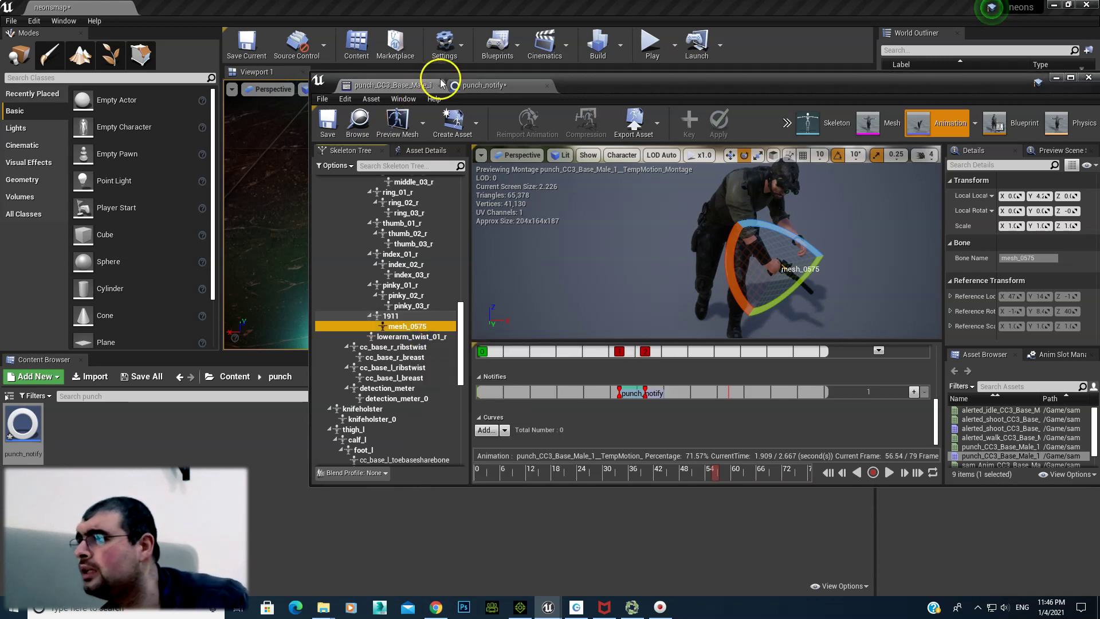
left_click(507, 92)
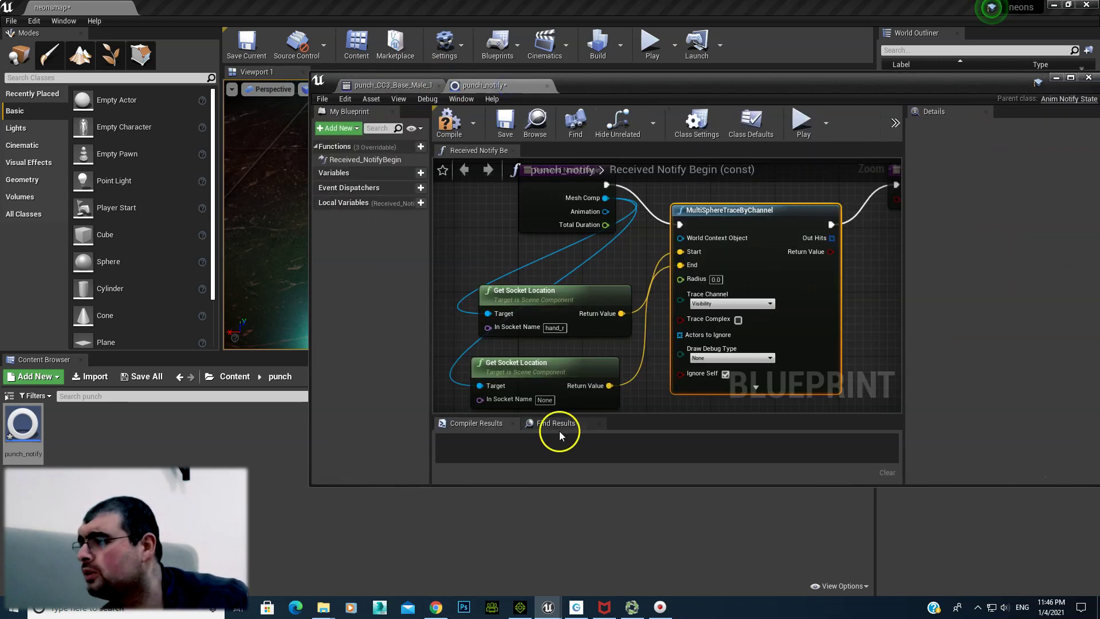
left_click(543, 400)
key("ctrl+v")
left_click(636, 422)
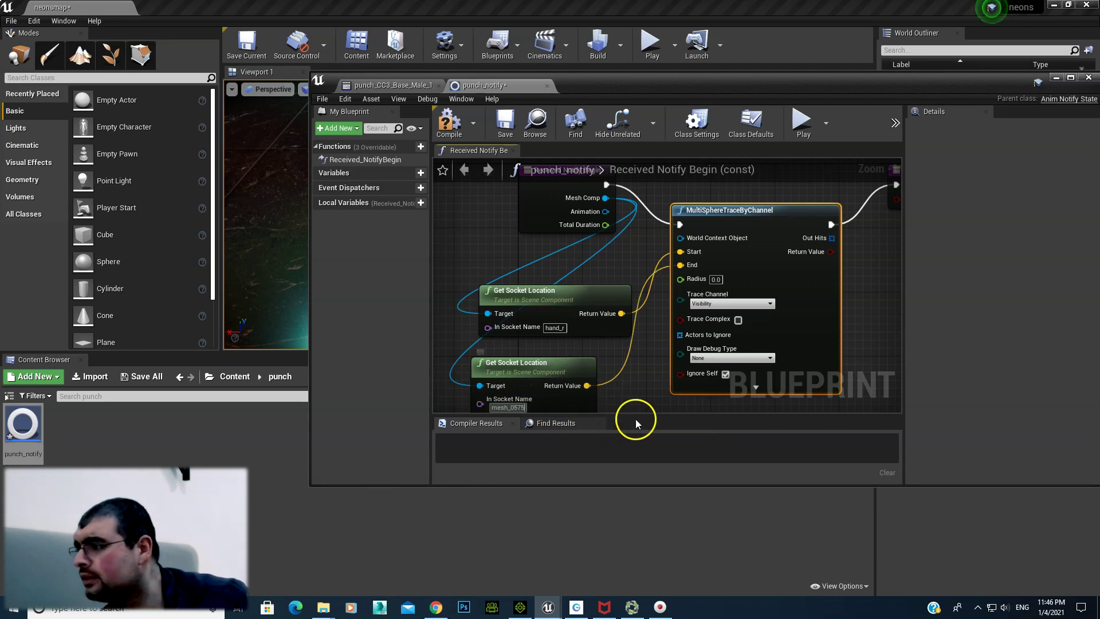
right_click_drag(631, 396, 594, 378)
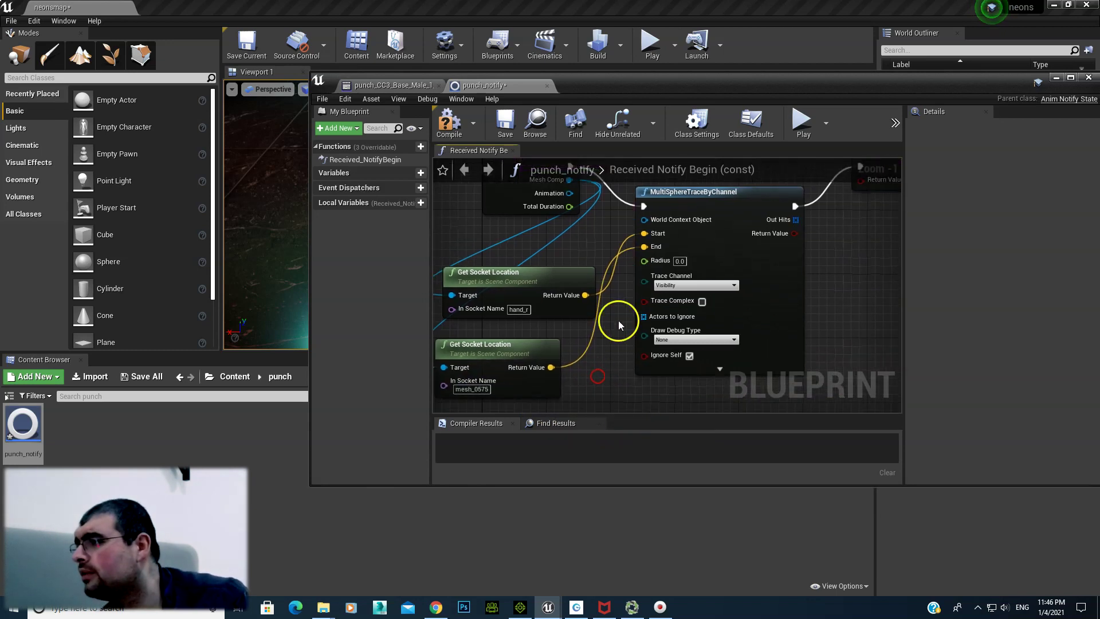
Set the sphere trace Radius to 20 and Draw Debug Type to For Duration
left_click(680, 261)
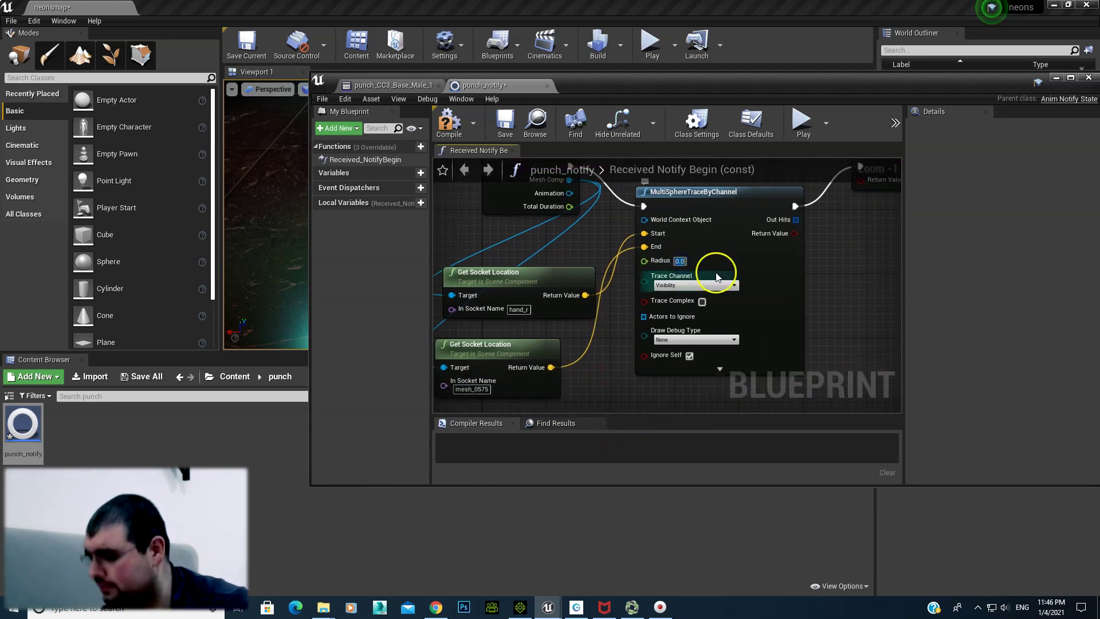
type("20")
key("Return")
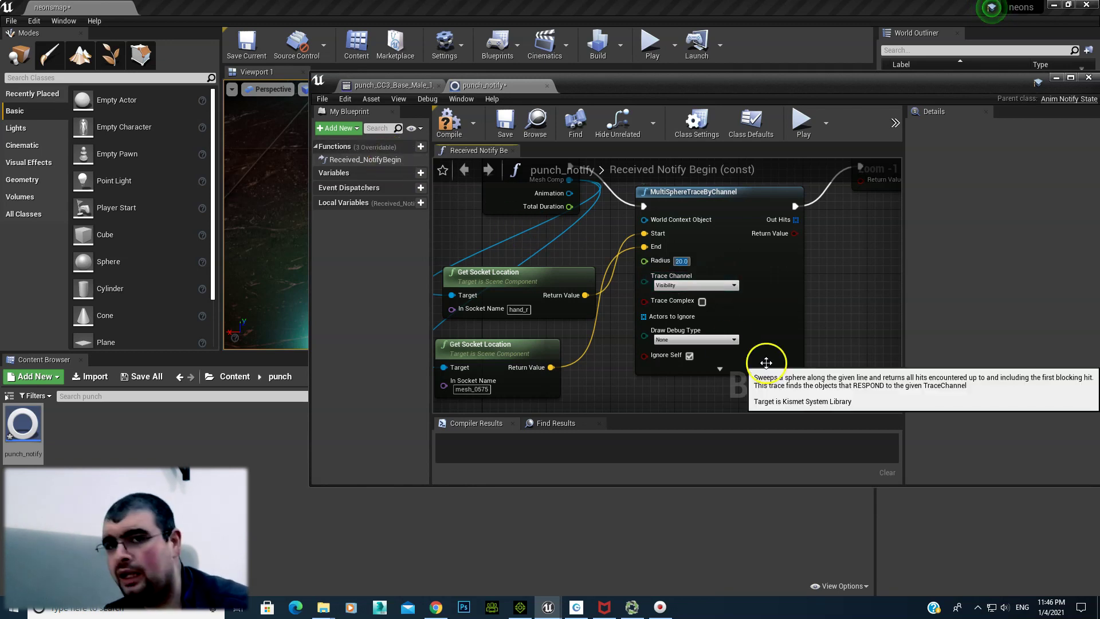
left_click(676, 339)
left_click(696, 363)
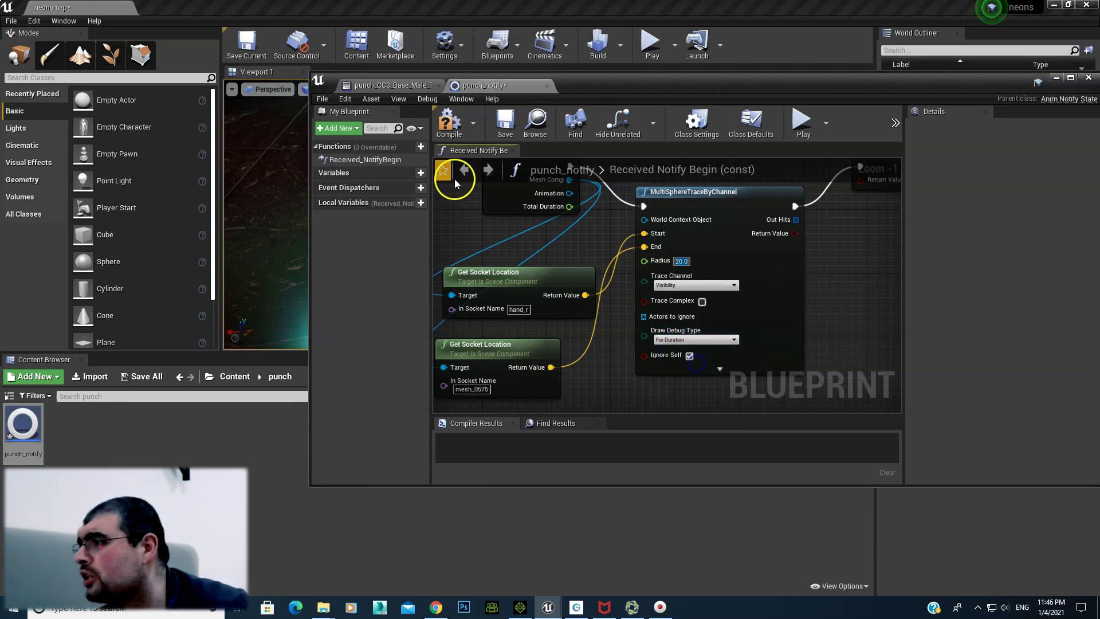
Wire Mesh Comp into World Context Object, then compile and save punch_notify
left_click(448, 128)
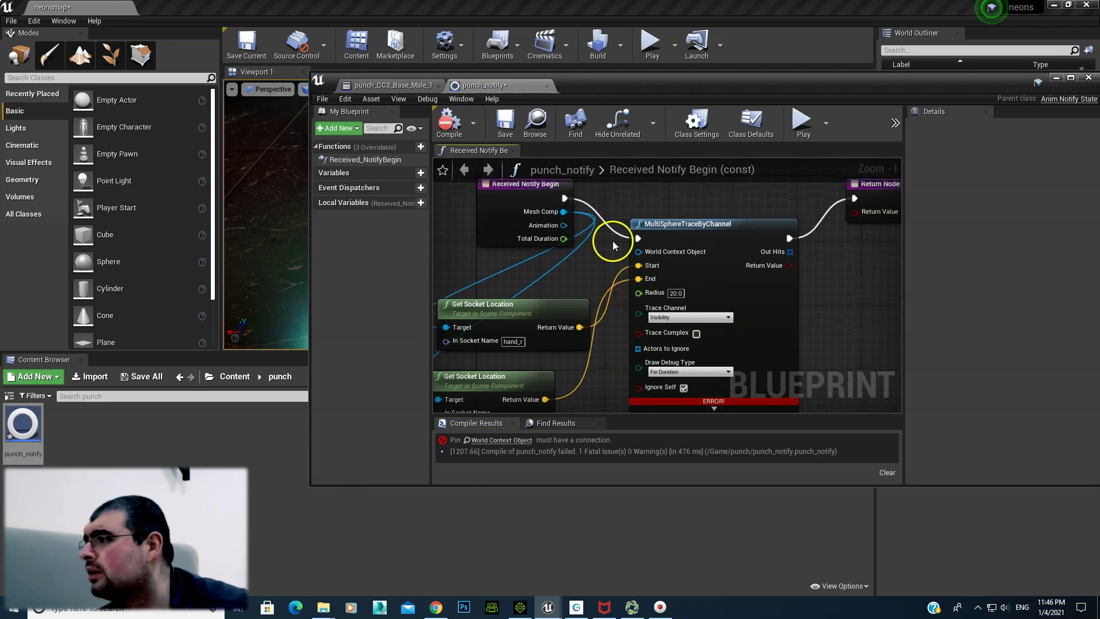
right_click_drag(613, 233, 606, 259)
left_click_drag(556, 237, 620, 283)
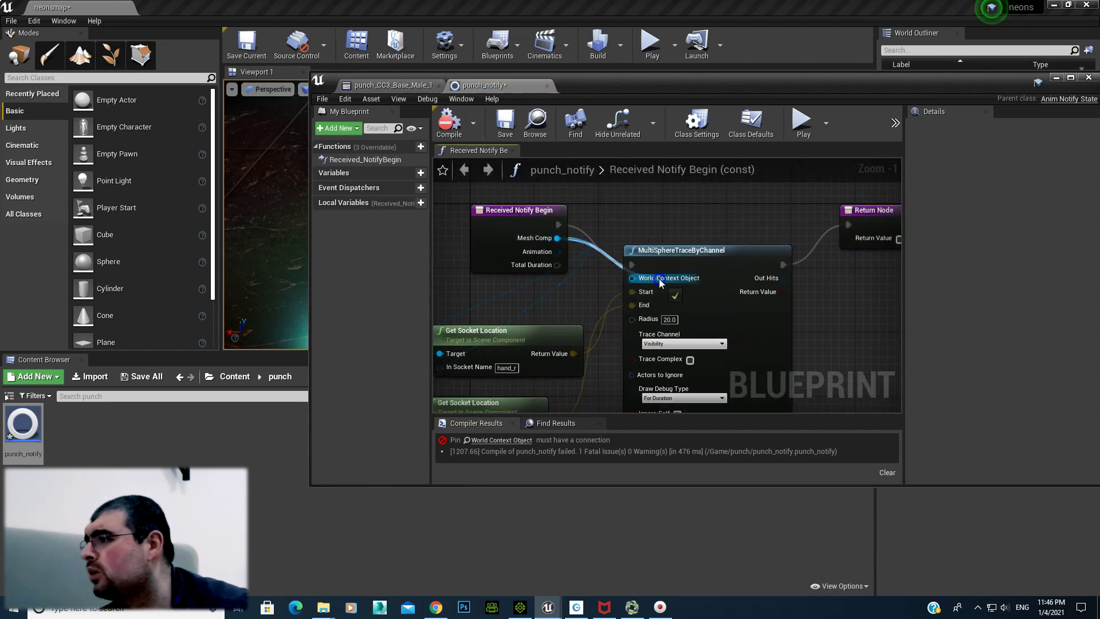
left_click(449, 122)
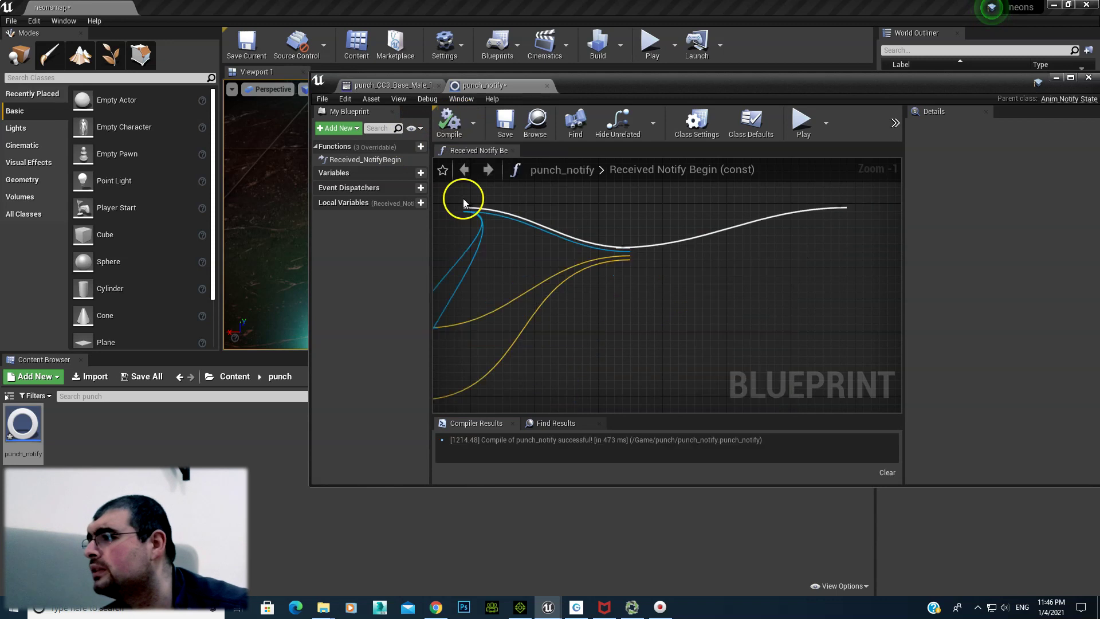
left_click(504, 122)
Preview the punch in the montage, scrubbing to frame 37 with scale handles on mesh_0575
left_click(386, 86)
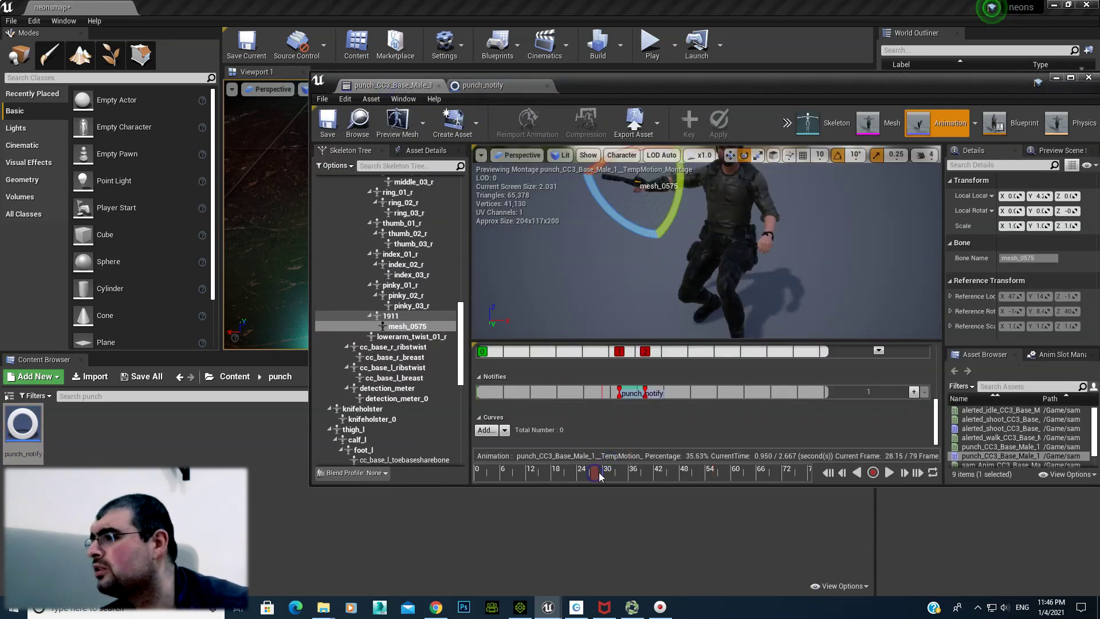
left_click_drag(665, 318, 672, 296)
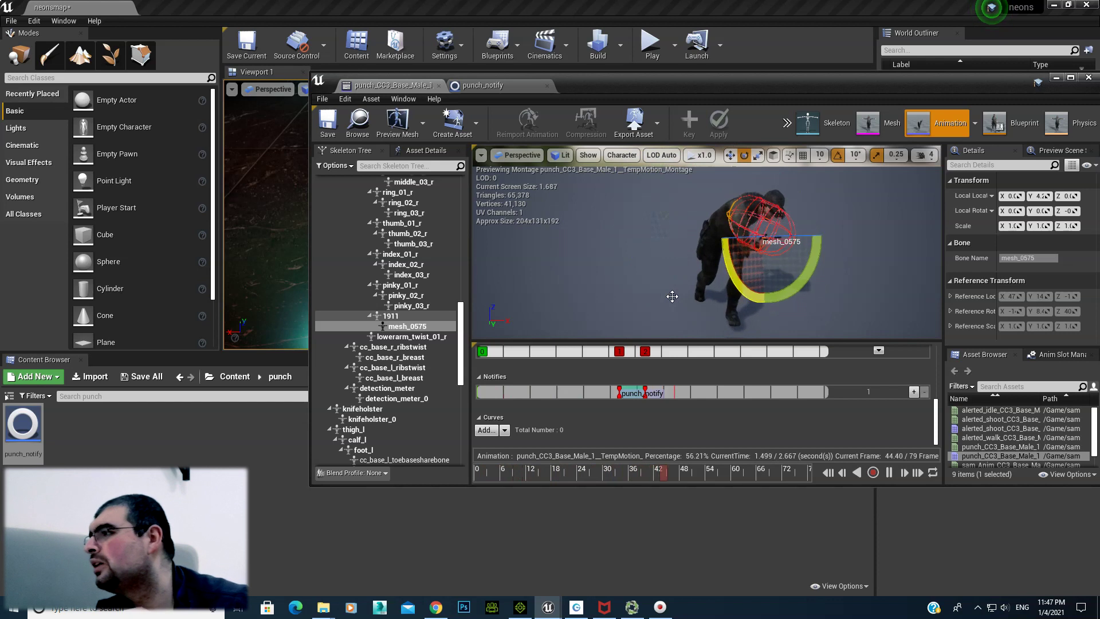
mouse_move(672, 296)
right_mouse_down()
mouse_move(599, 276)
mouse_move(676, 232)
right_mouse_up()
left_click(676, 232)
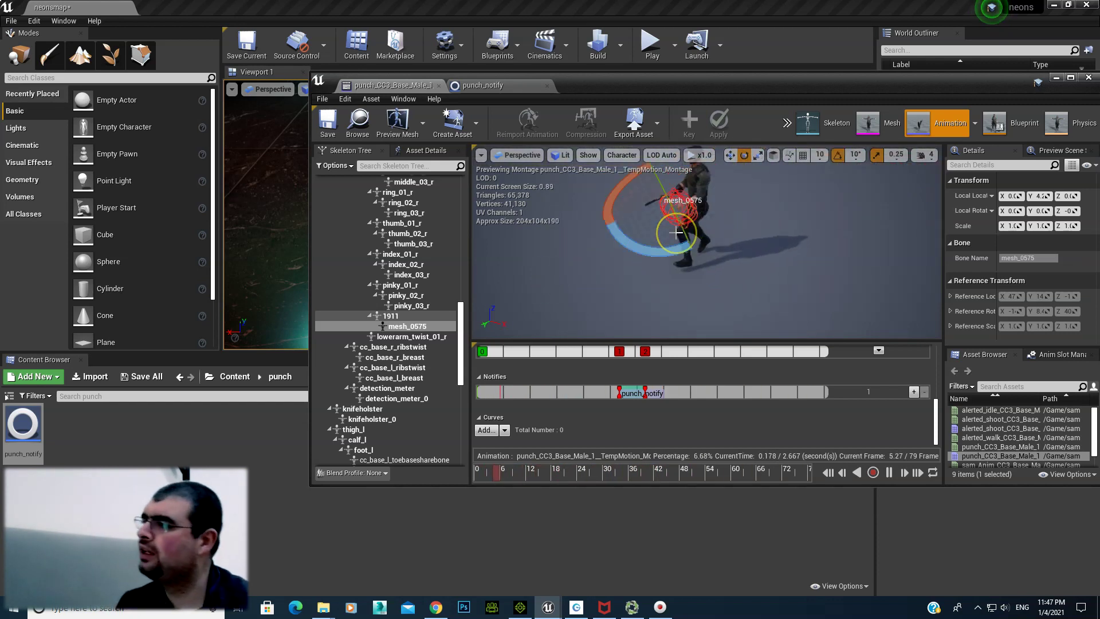
key("r")
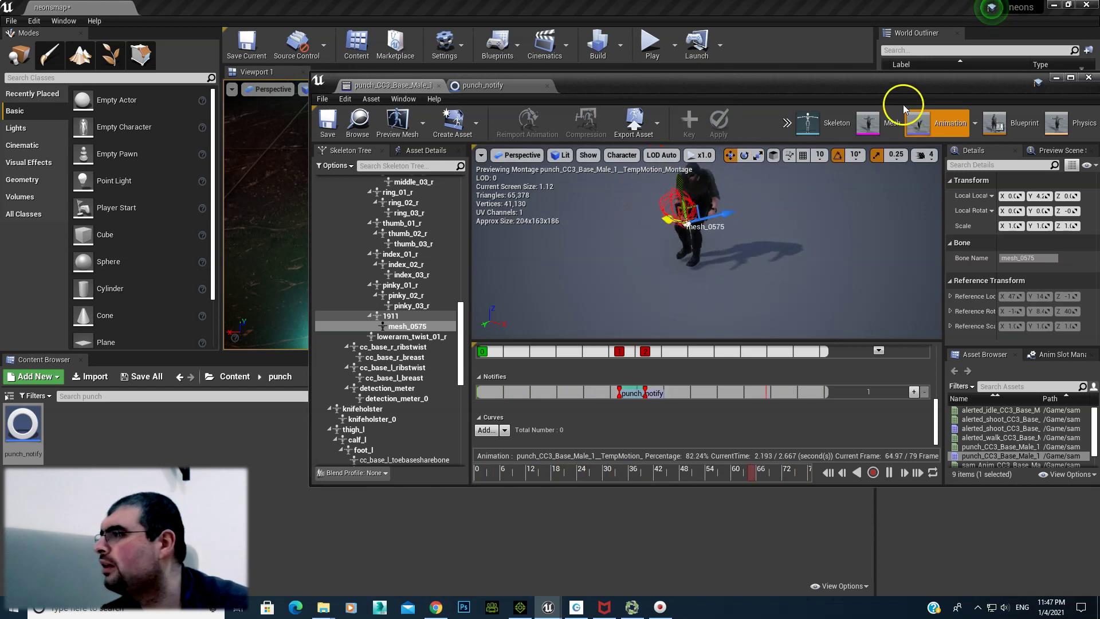
left_click_drag(715, 93, 581, 212)
left_click(624, 273)
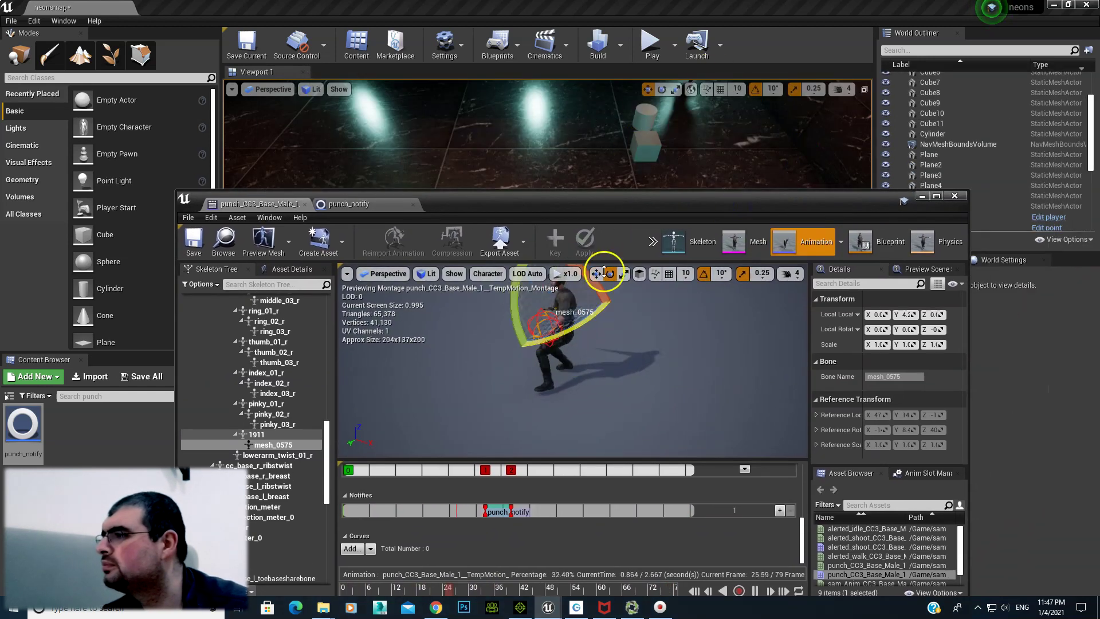
left_click_drag(484, 590, 500, 589)
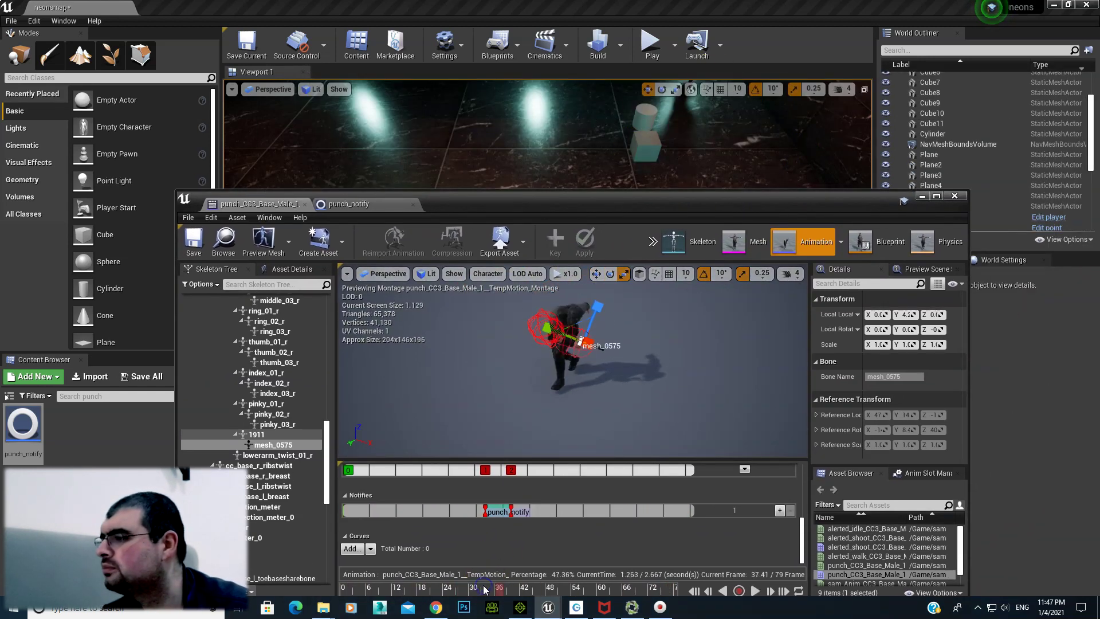
Play-test the level, punching the enemy to check the Damage Taken:10.0 message, then stop
left_click_drag(676, 209, 772, 341)
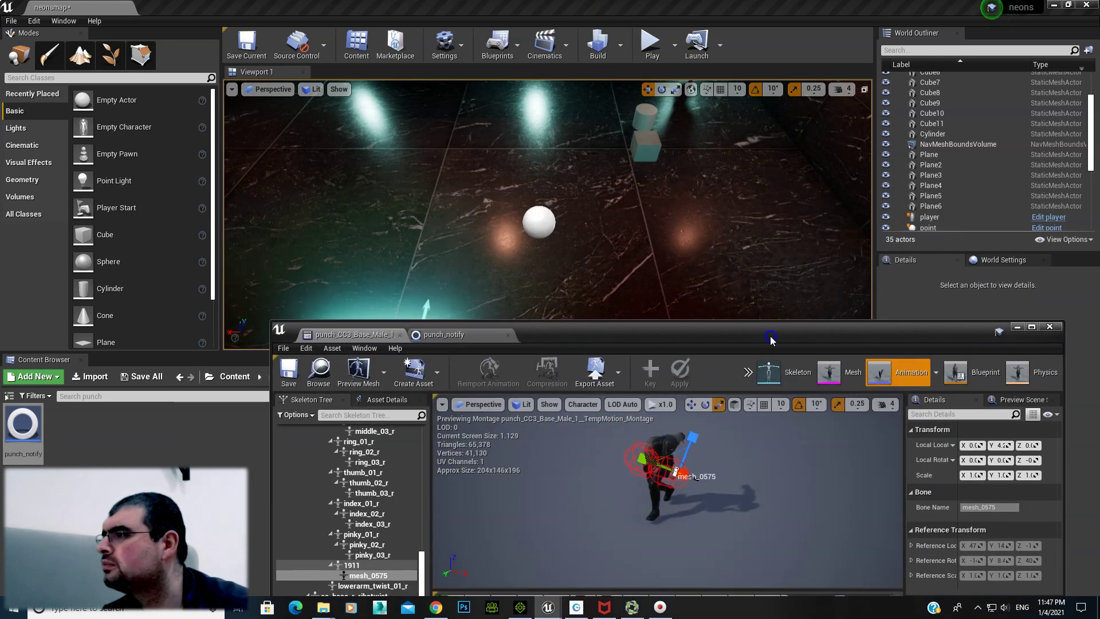
left_click(653, 57)
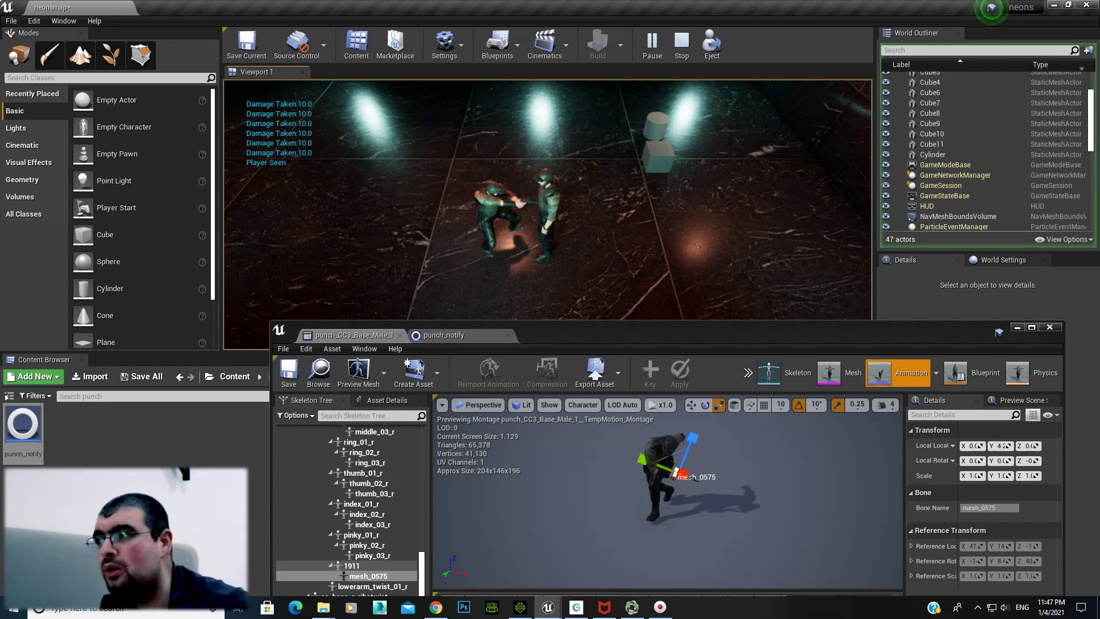
key("Escape")
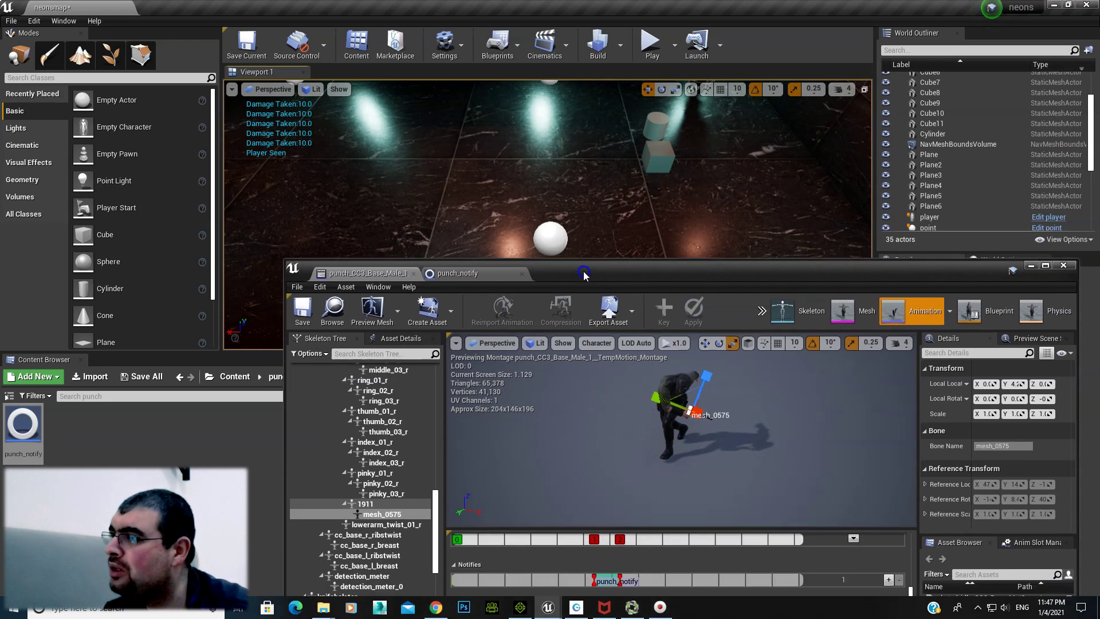
Return to the punch_notify graph and check the sphere trace's channel, leaving it on Visibility
left_click_drag(568, 334, 575, 157)
left_click(452, 157)
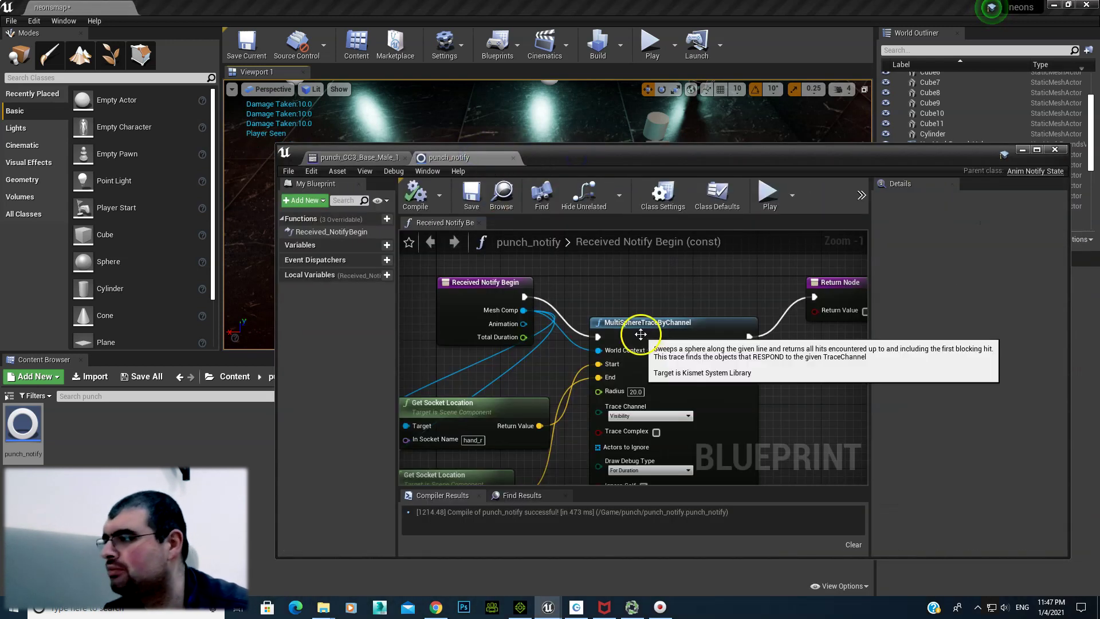
right_click_drag(685, 284, 685, 263)
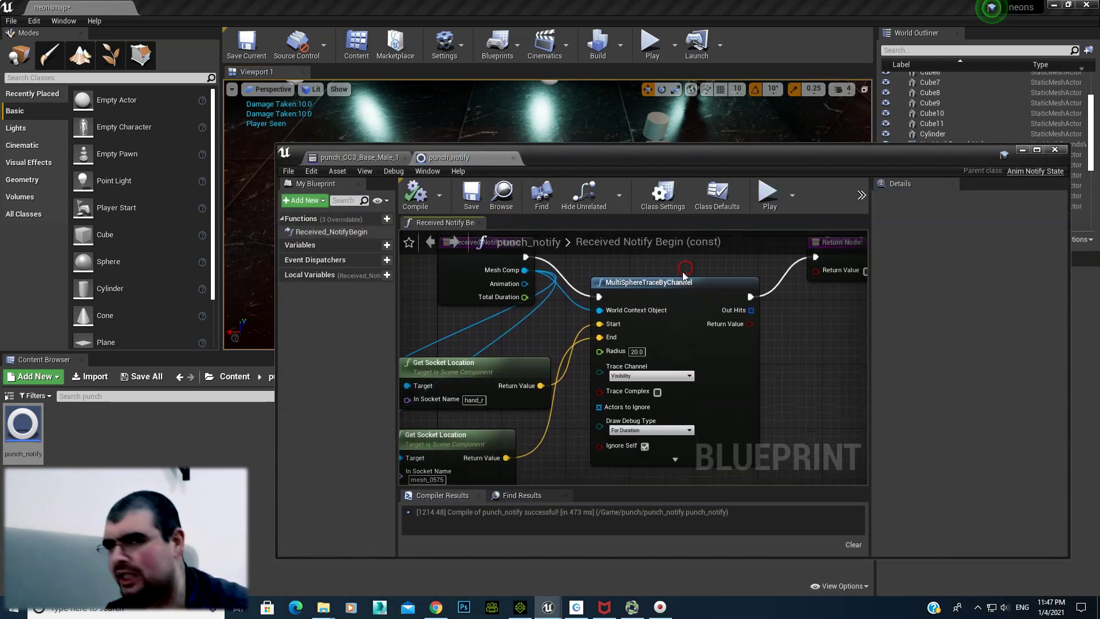
scroll(679, 396, "up", 1)
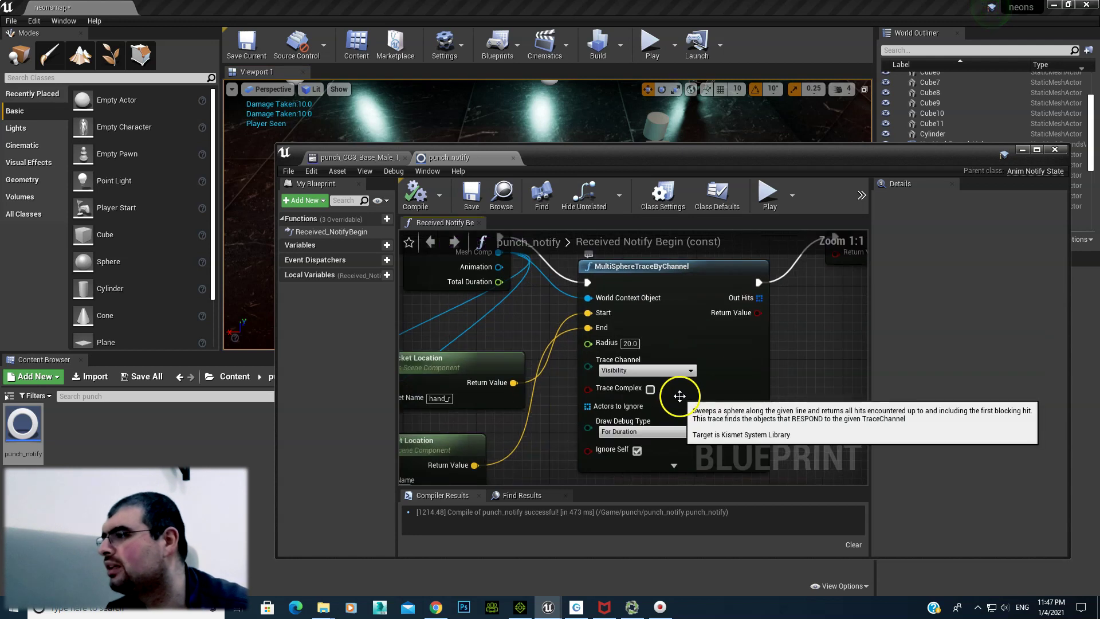
left_click(637, 371)
left_click(637, 372)
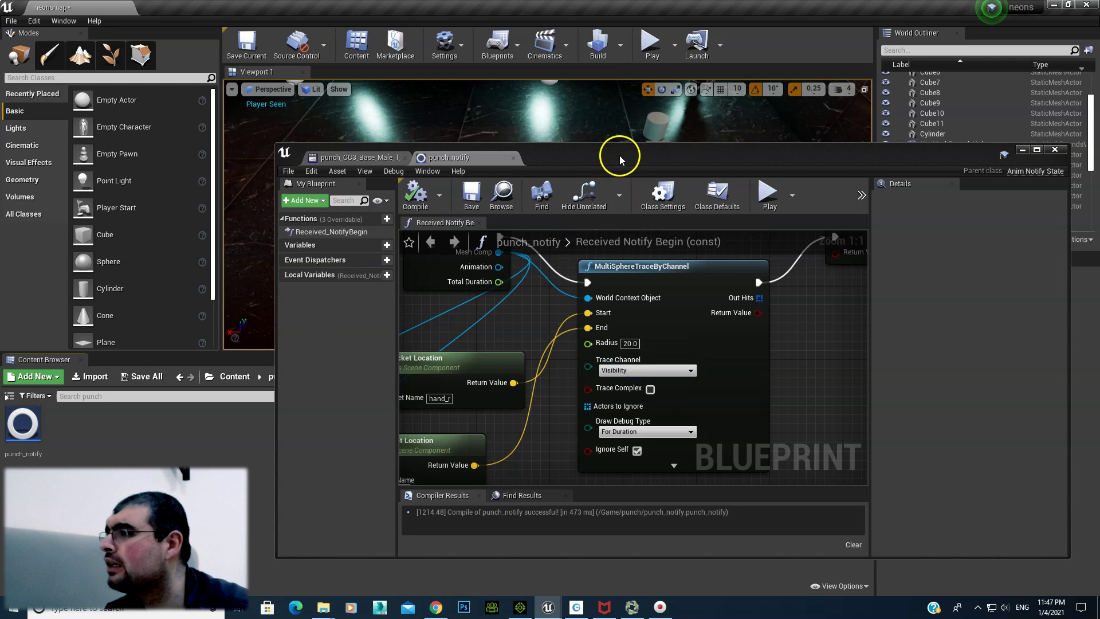
Select the enemy character in the level and open its sam_character Blueprint editor
left_click_drag(620, 156, 556, 284)
scroll(519, 163, "down", 5)
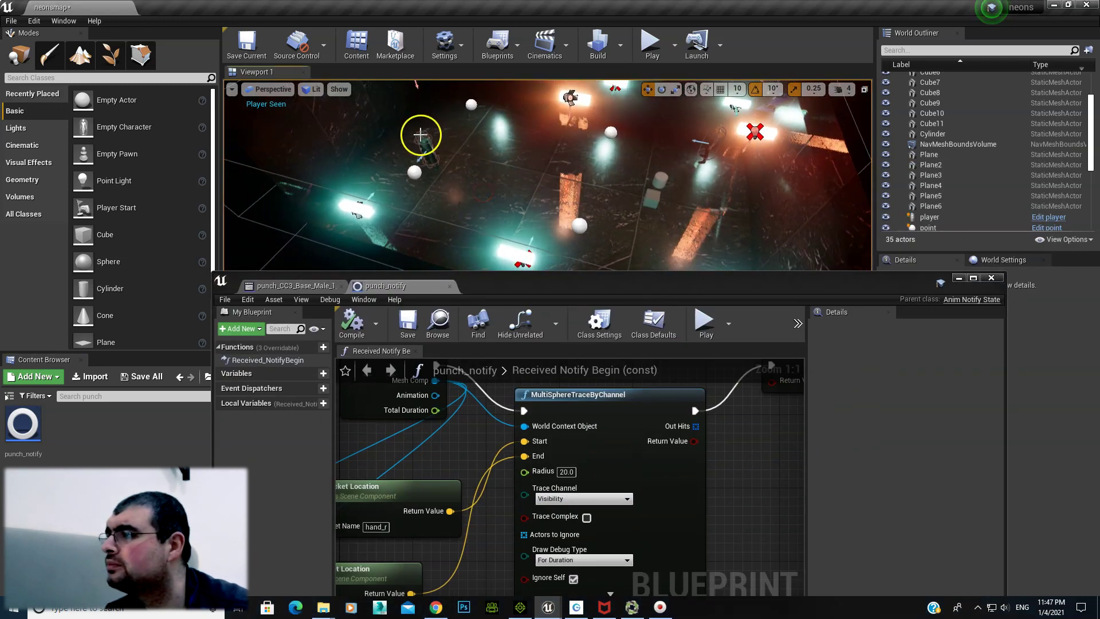
left_click(419, 135)
left_click(1038, 290)
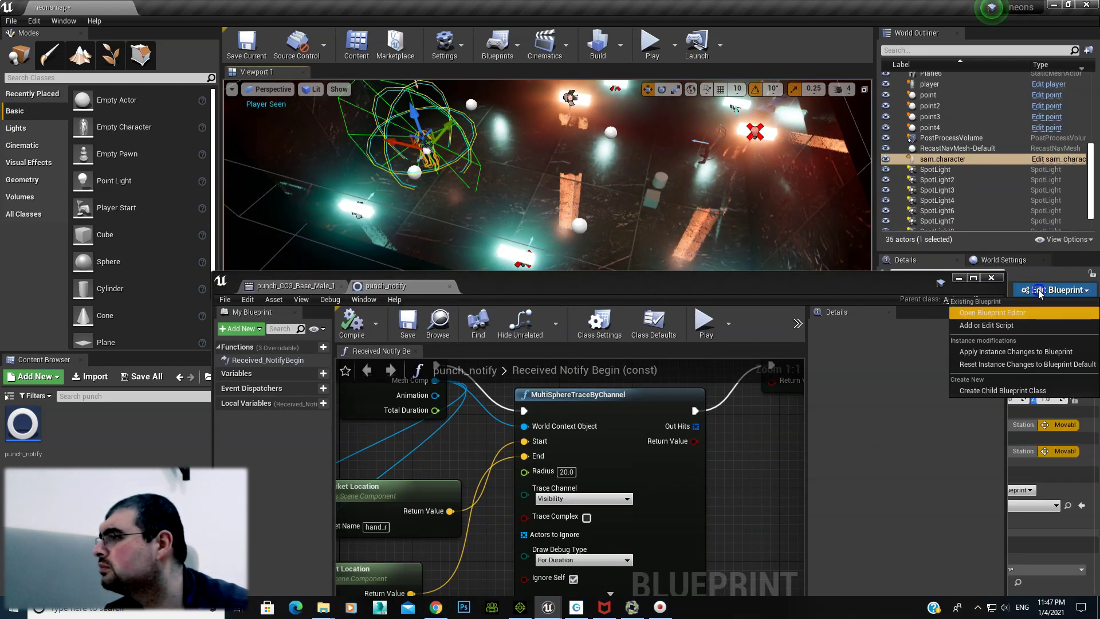
left_click(1020, 312)
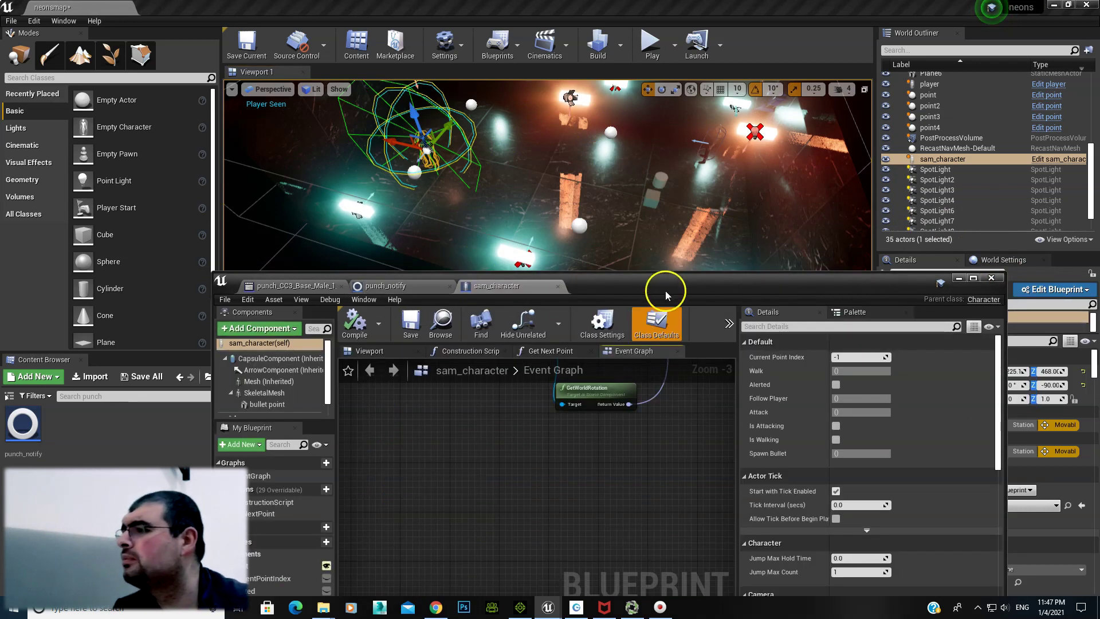
left_click_drag(662, 286, 634, 222)
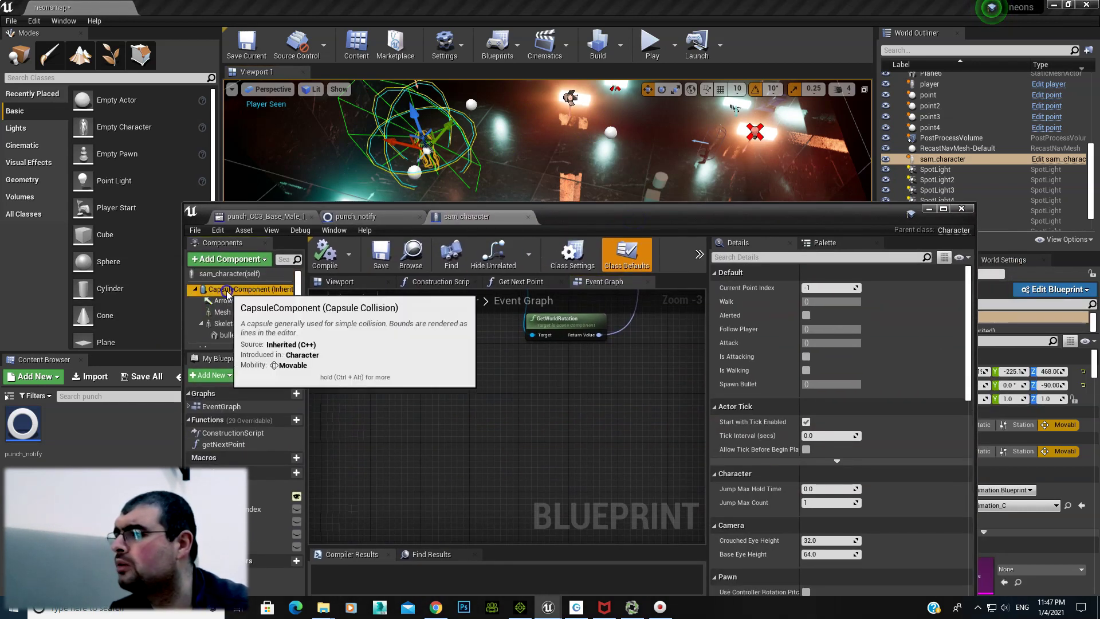
Review the CapsuleComponent's collision responses, including its response to the Camera channel
left_click(241, 289)
scroll(892, 468, "down", 3)
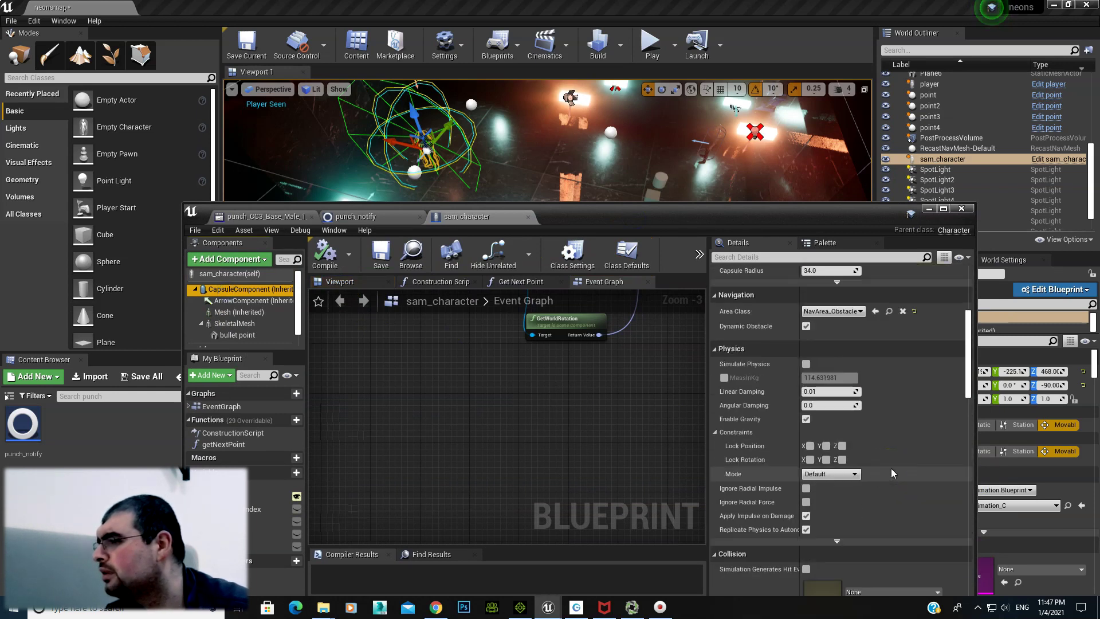
scroll(885, 458, "up", 5)
scroll(885, 458, "down", 3)
scroll(885, 459, "down", 3)
scroll(885, 458, "down", 2)
scroll(886, 459, "down", 2)
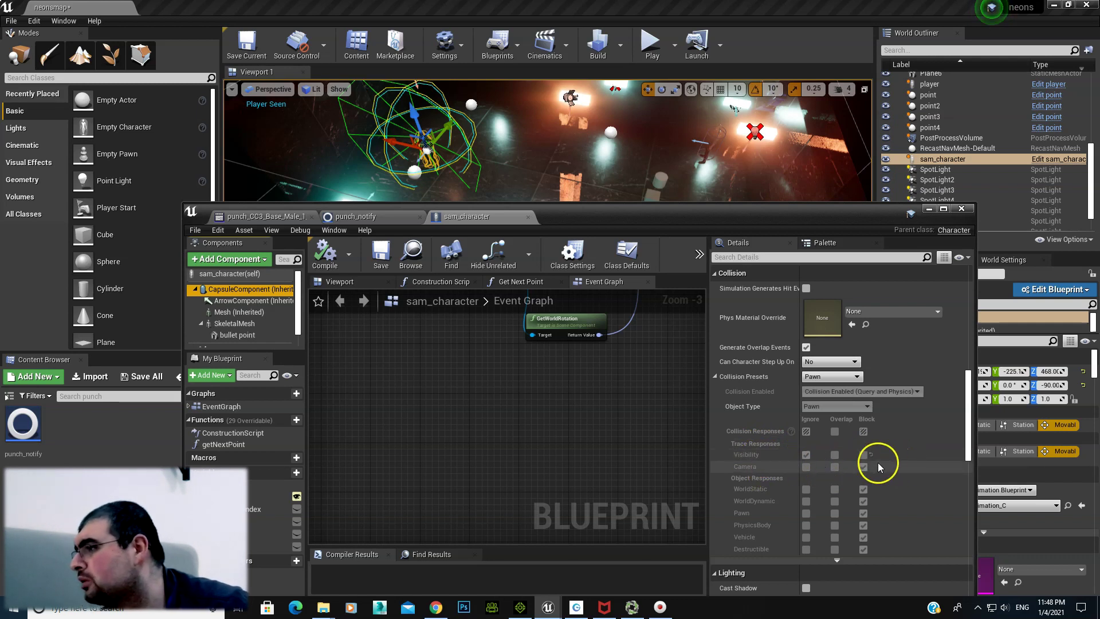
left_click(863, 466)
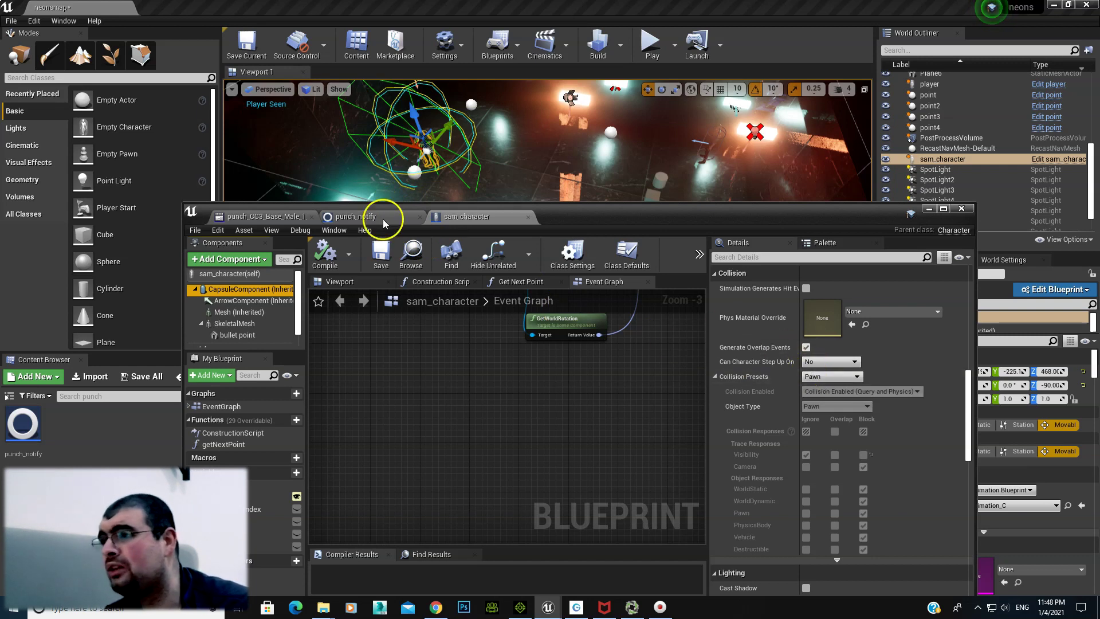
Switch the punch_notify sphere trace to the Camera channel, then compile and save
left_click(350, 216)
left_click(387, 247)
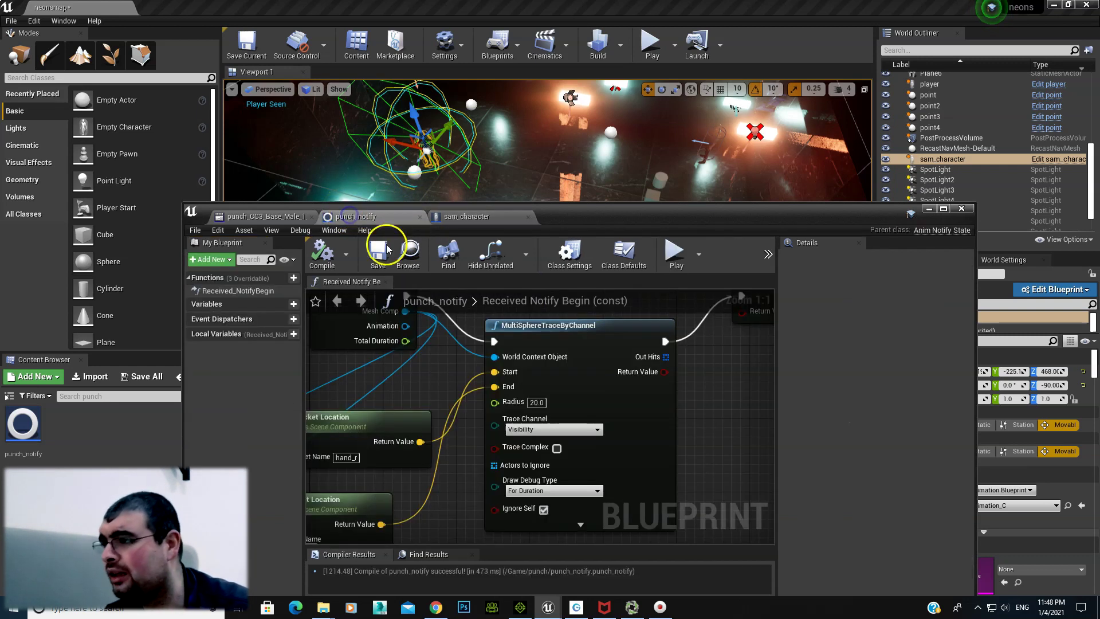
left_click(528, 432)
left_click(528, 447)
left_click(196, 261)
left_click(319, 259)
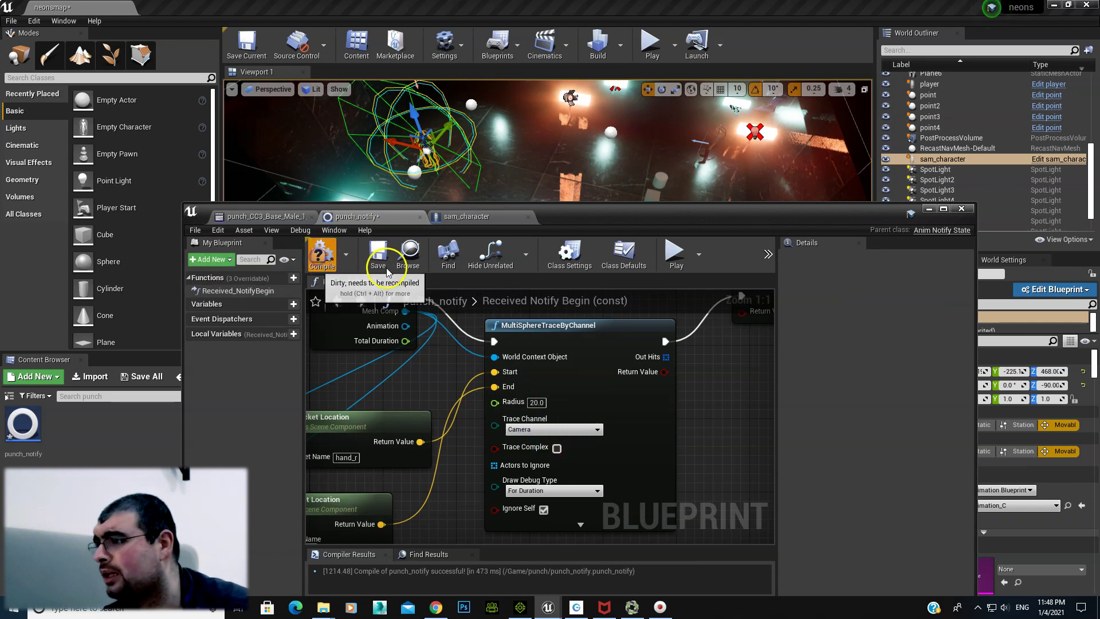
left_click(383, 263)
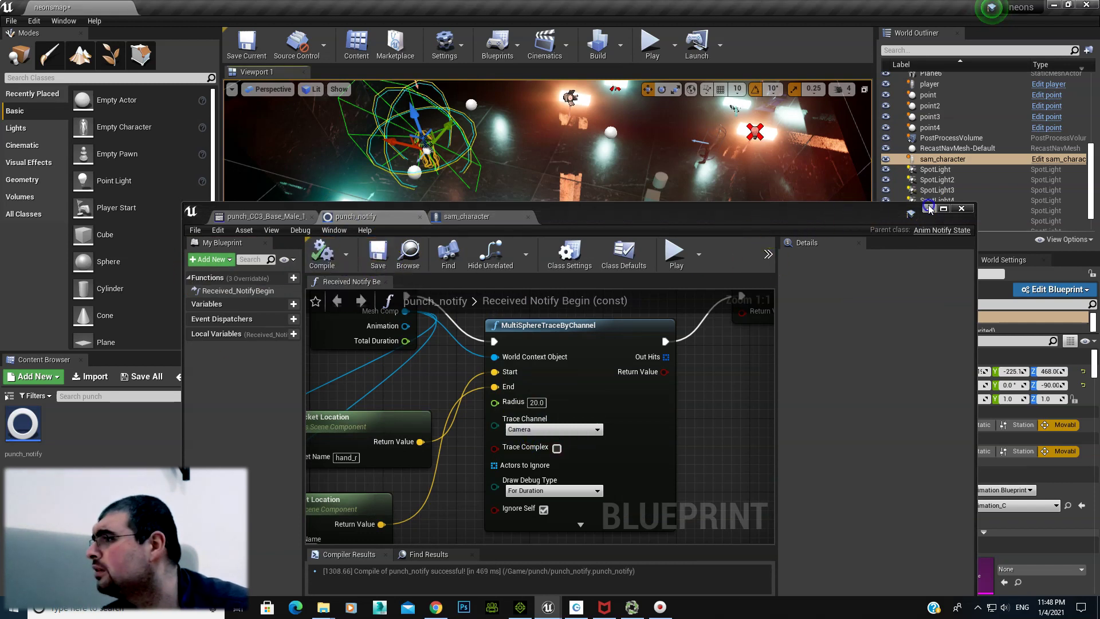
Play the level and walk to the enemy to punch it and see Damage Taken:10.0, then stop
left_click(929, 209)
left_click(650, 45)
left_click(568, 221)
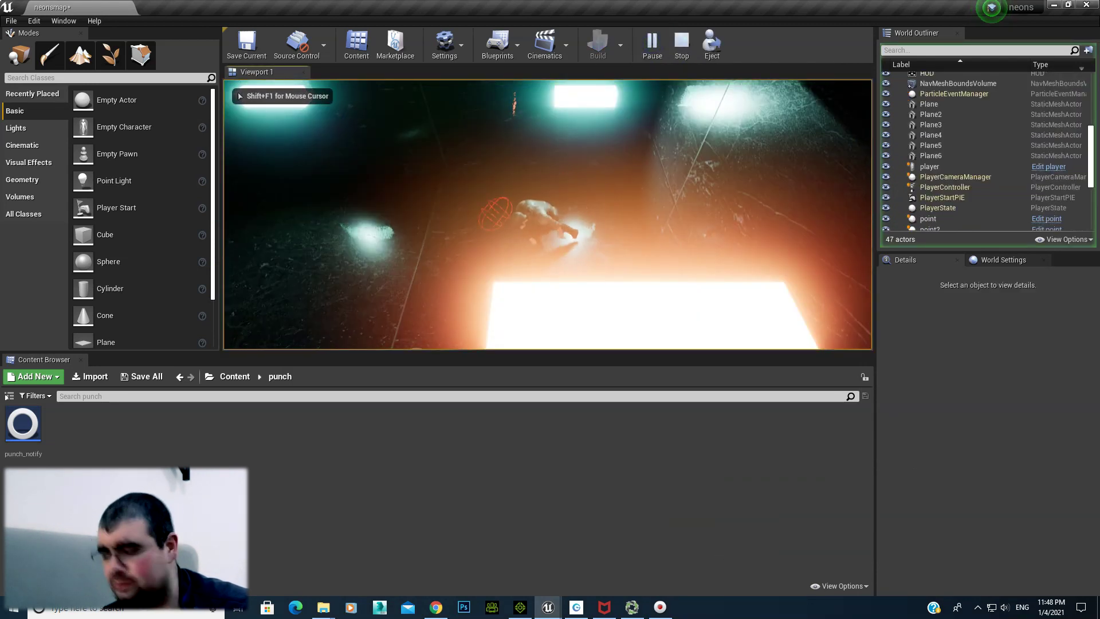
key("w")
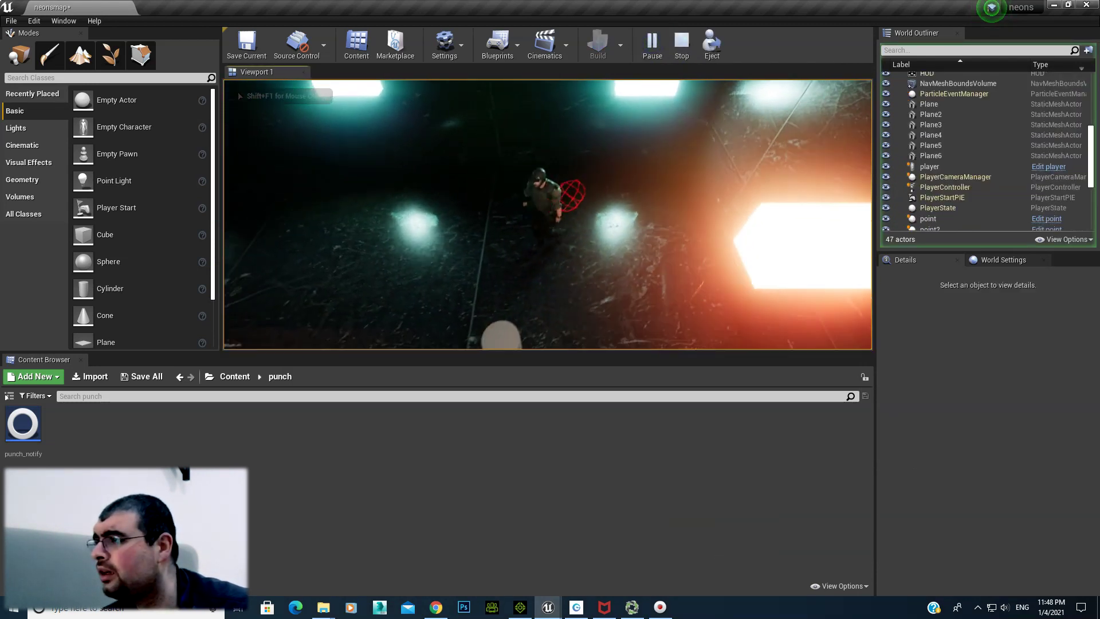
key("w")
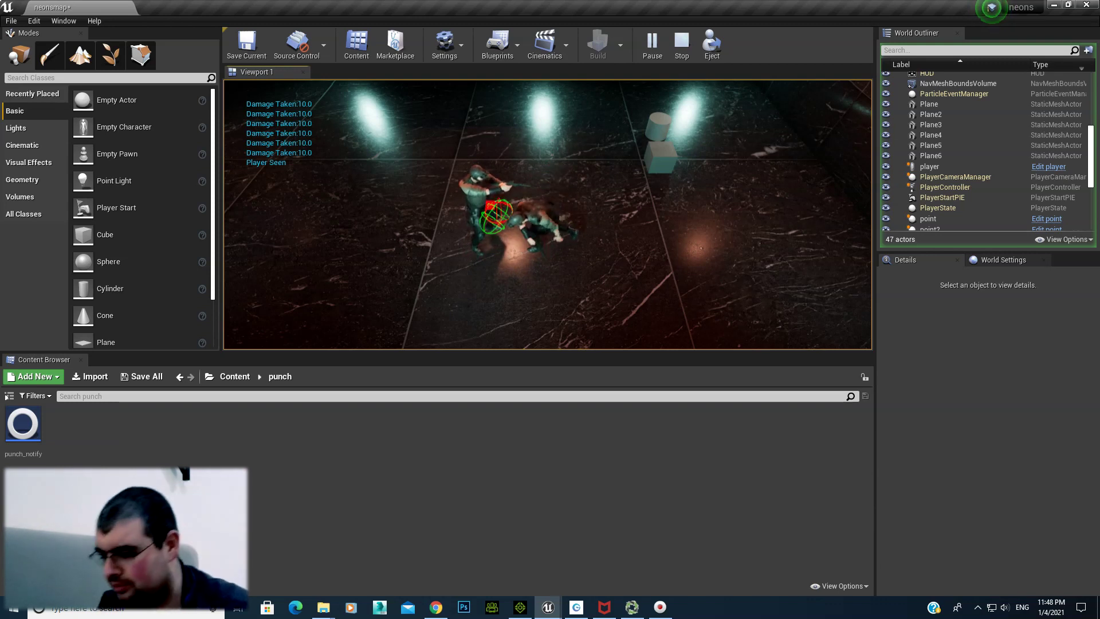
key("Escape")
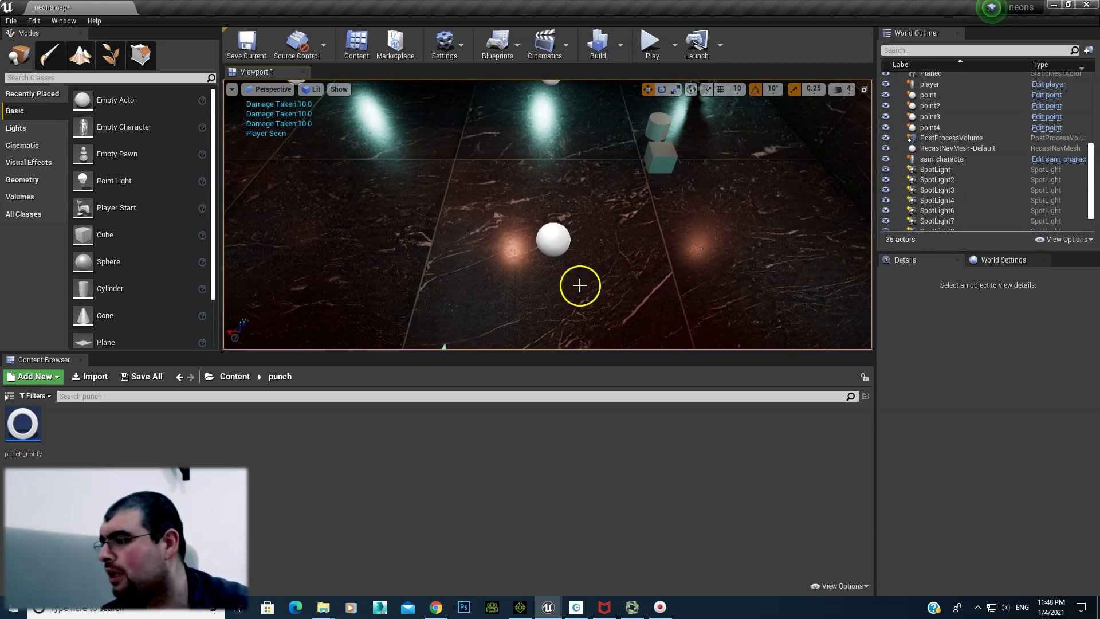
Bring up the punch_notify editor maximized and move the Return Node further right
mouse_move(546, 604)
left_click(619, 568)
double_click(699, 216)
right_click_drag(630, 281, 538, 368)
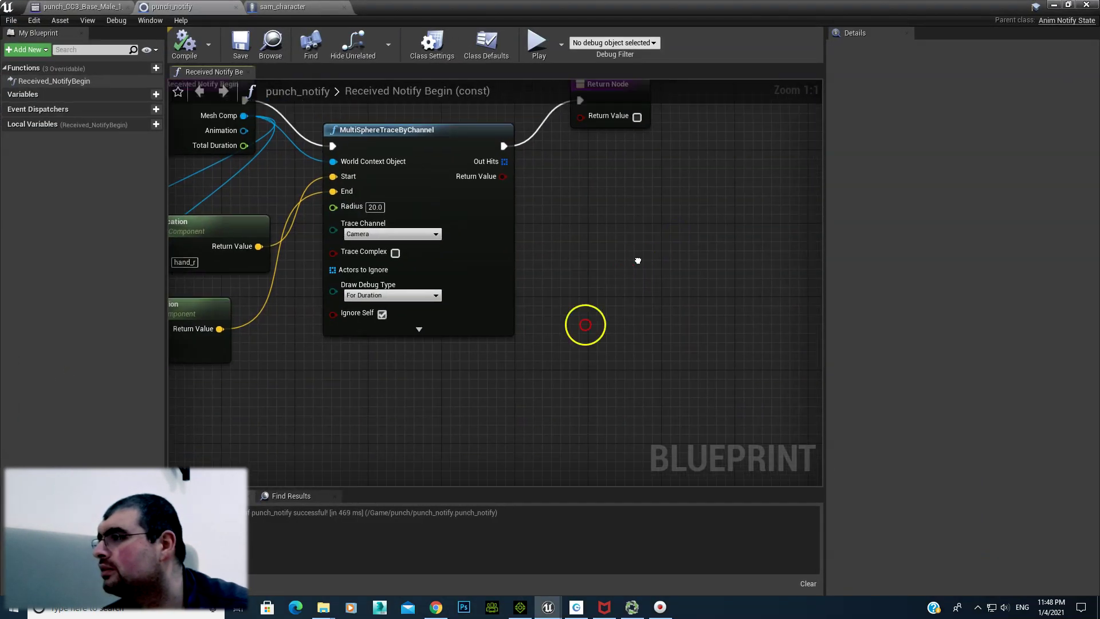
left_click_drag(528, 193, 625, 194)
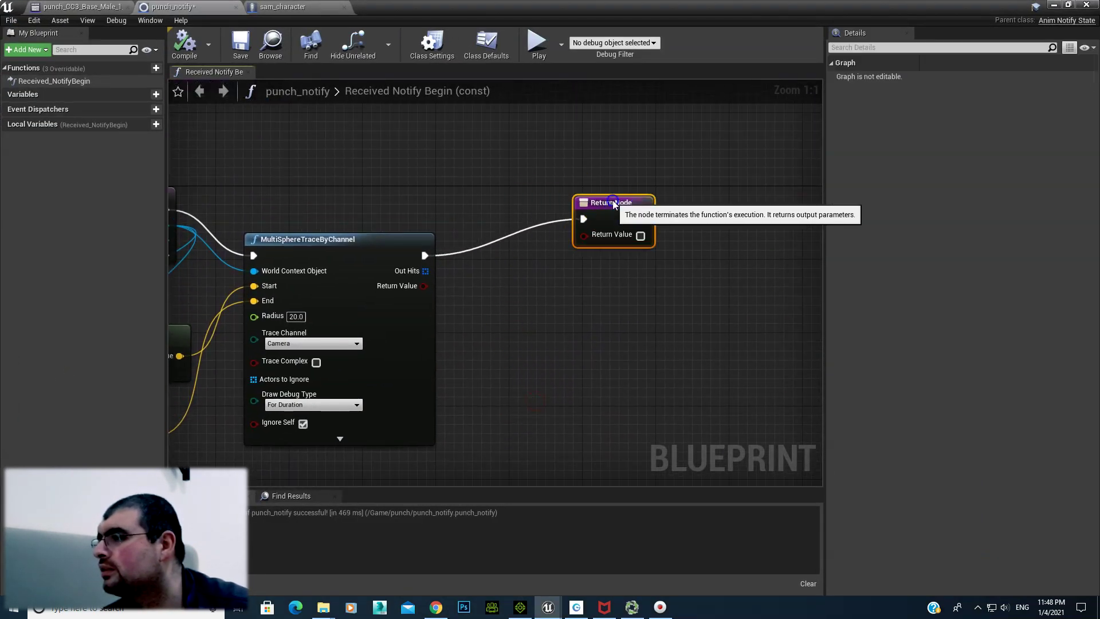
right_click_drag(602, 278, 913, 288)
right_click_drag(759, 291, 527, 256)
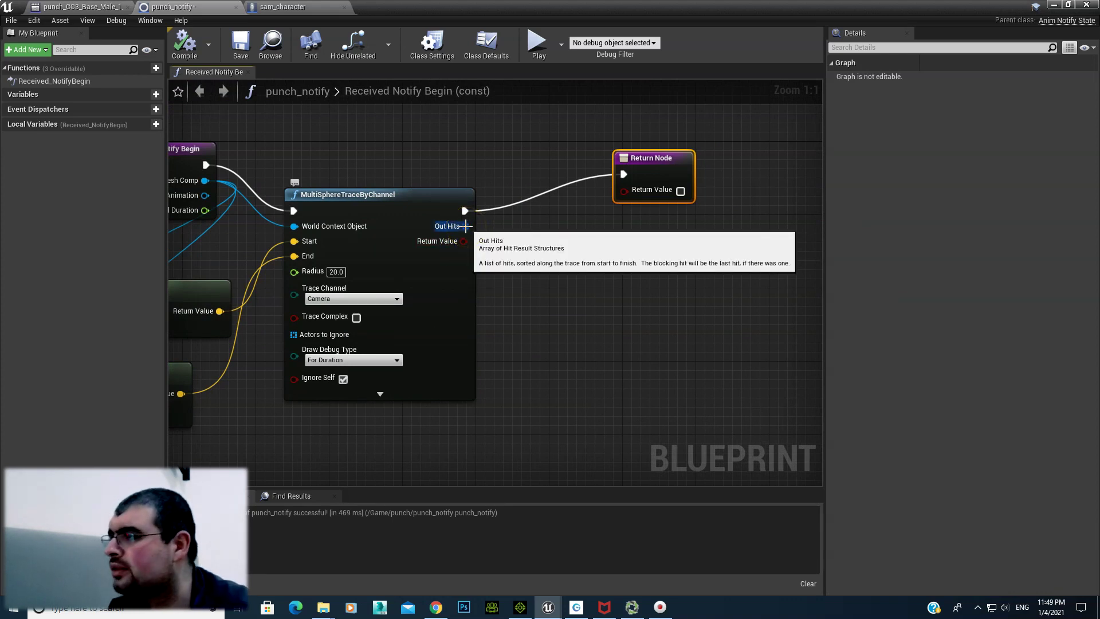
Inspect the multi-sphere trace node's actions, nudge the node, and pull a new wire from Mesh Comp
right_click(465, 226)
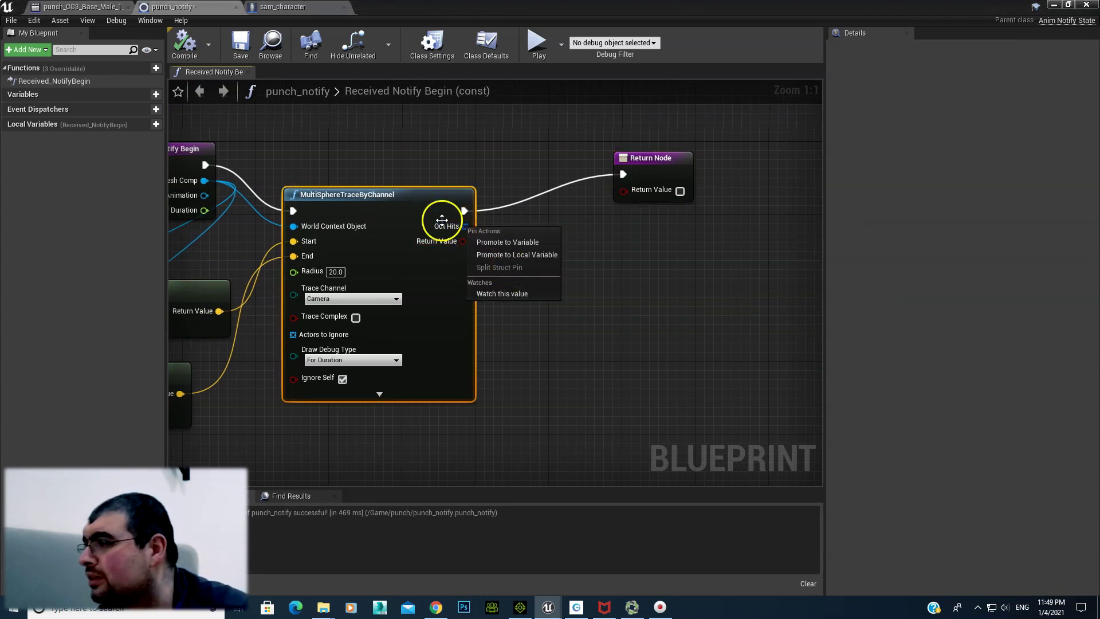
left_click(470, 230)
right_click(471, 229)
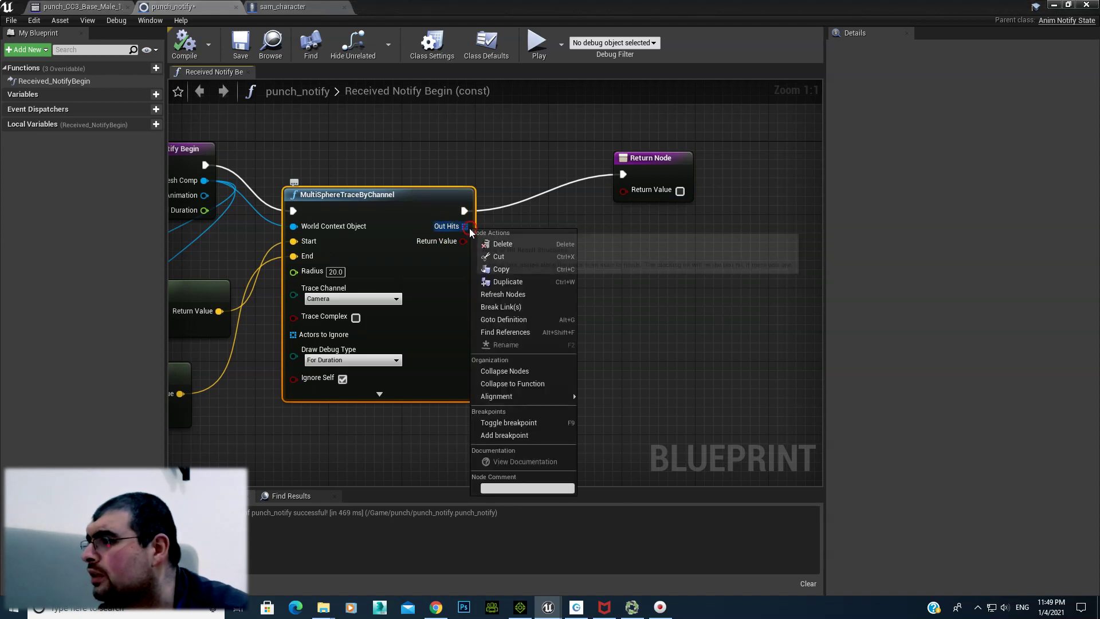
left_click(656, 265)
right_click_drag(575, 271, 712, 296)
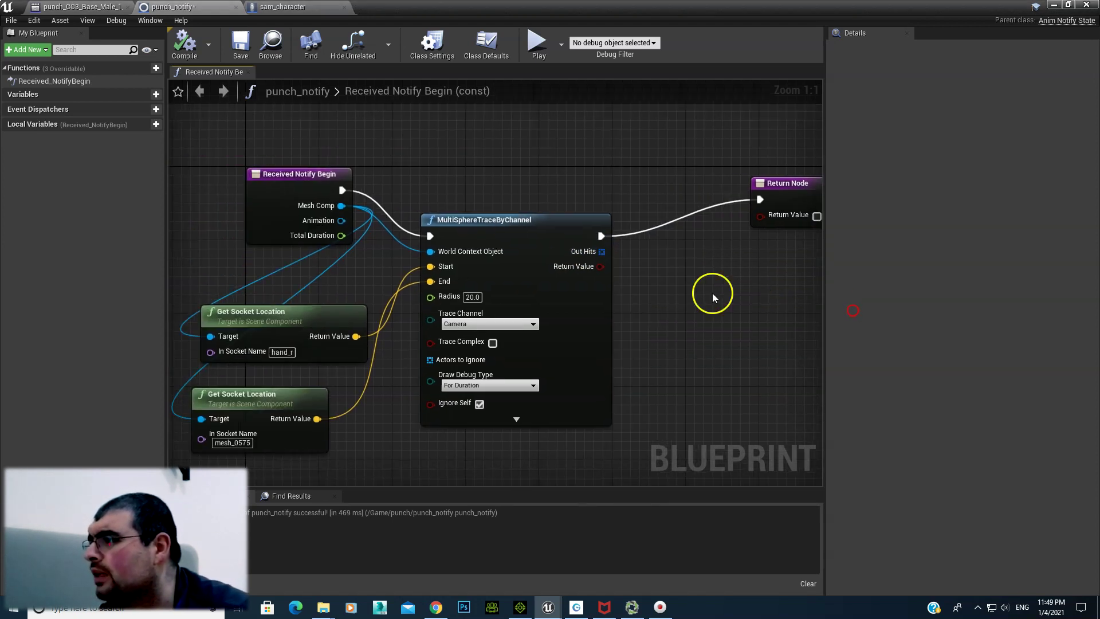
left_click_drag(474, 221, 483, 229)
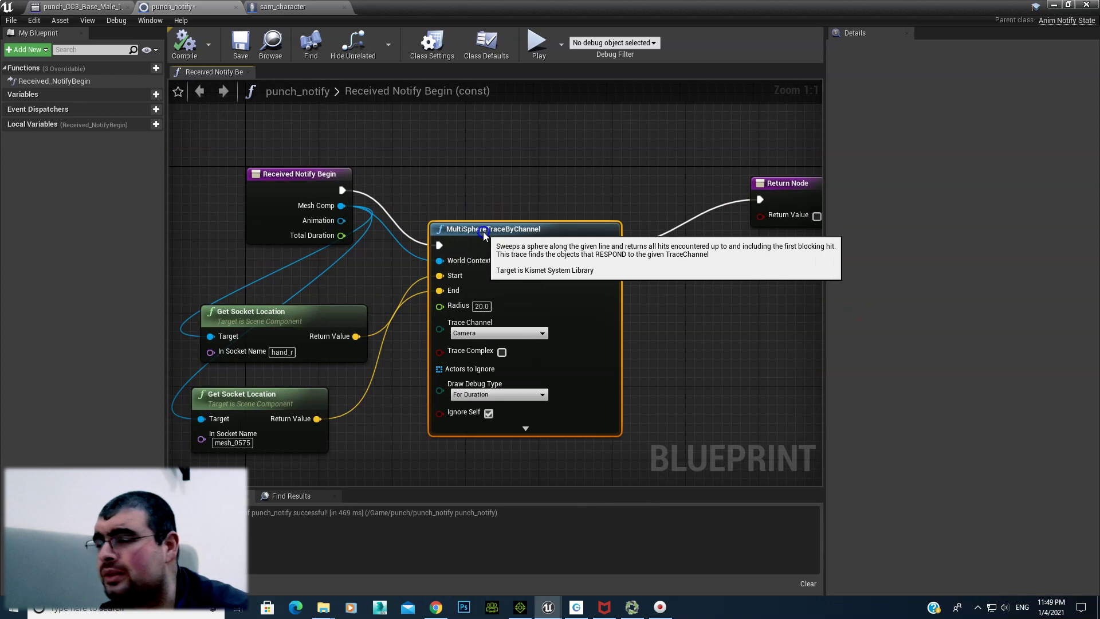
left_click_drag(347, 205, 441, 198)
Add a SphereTraceByChannel node and delete the old MultiSphereTraceByChannel node
type("sp")
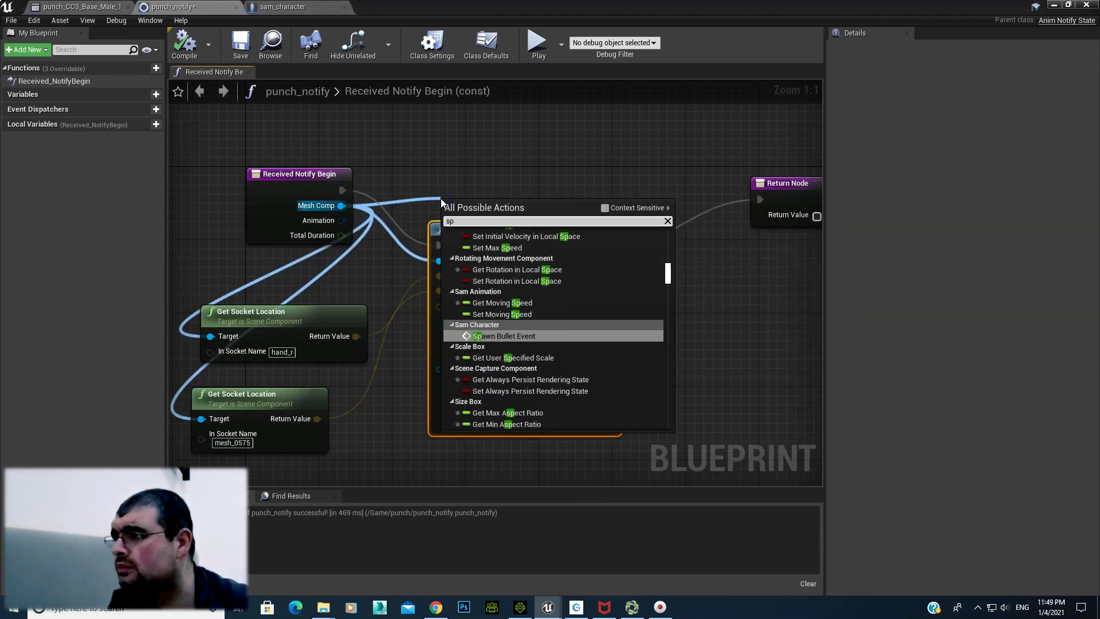
type("here tr")
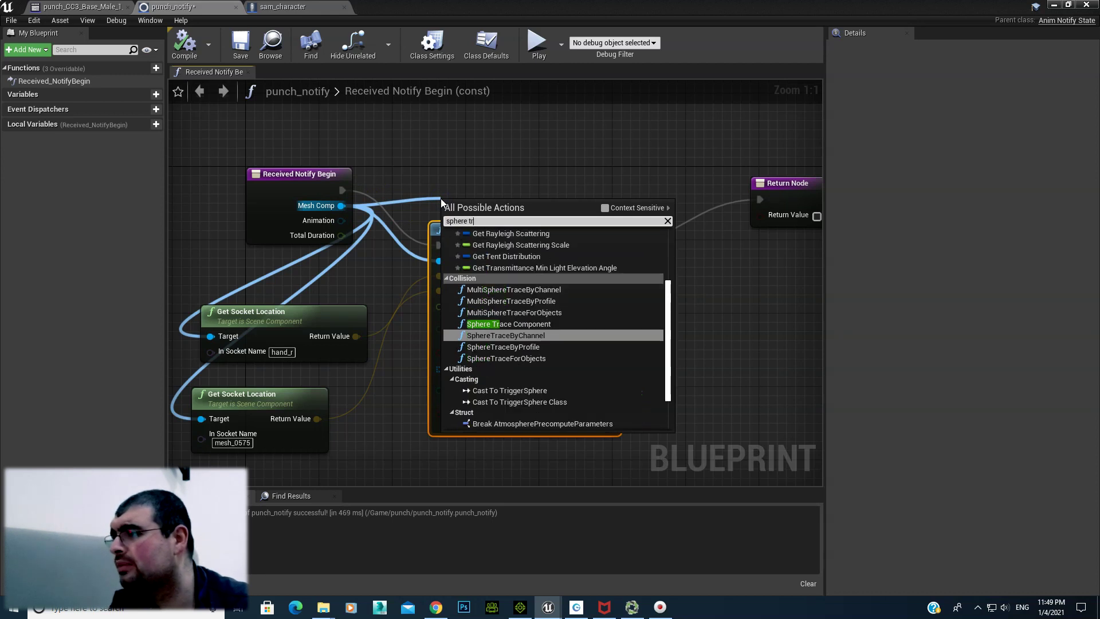
type("ac")
key("Up")
key("Down")
key("Return")
left_click(430, 194)
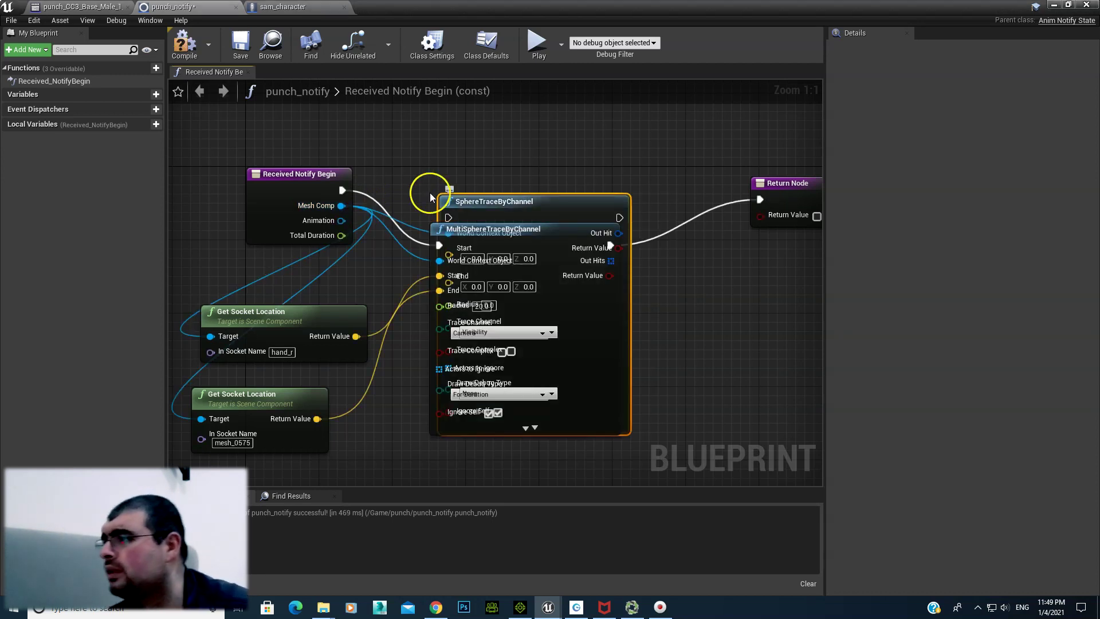
left_click_drag(458, 222, 488, 131)
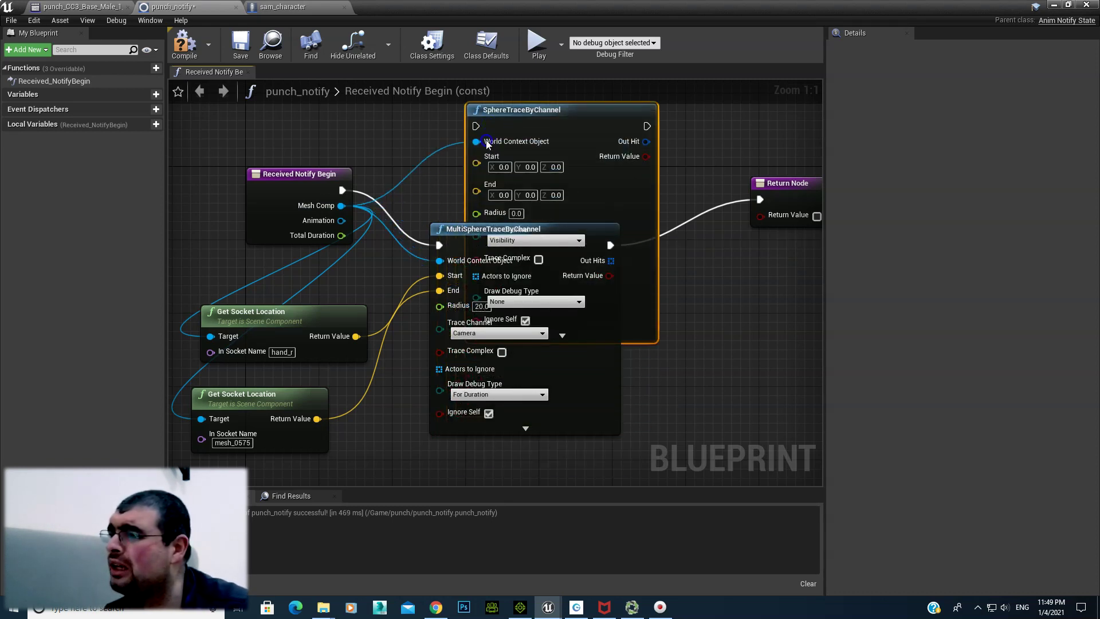
left_click_drag(468, 231, 470, 304)
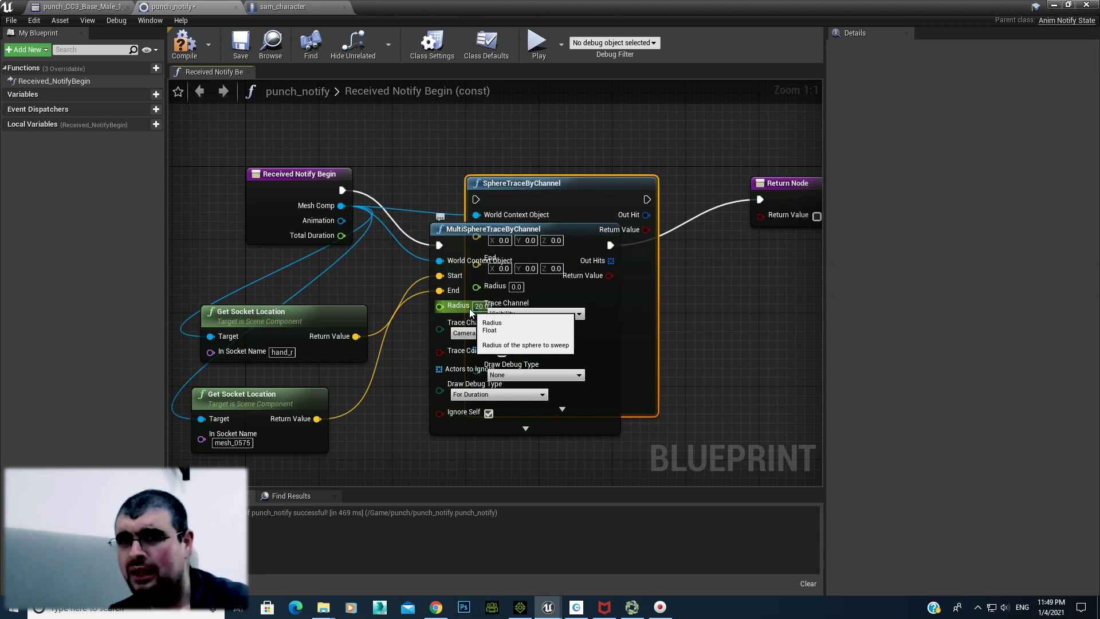
left_click_drag(461, 229, 461, 321)
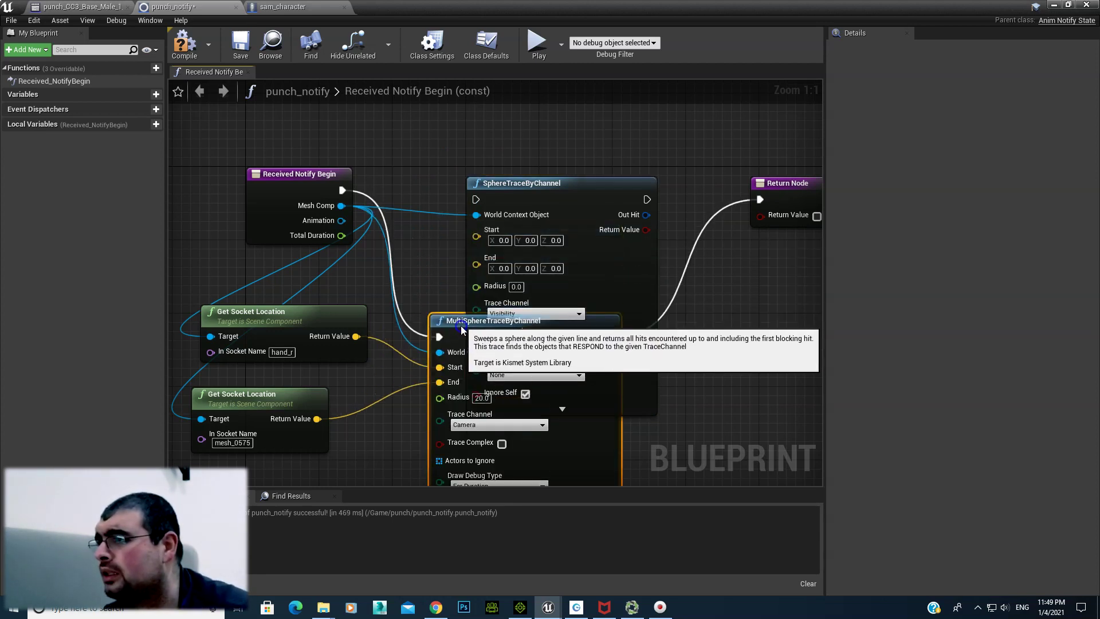
key("Delete")
Wire the sphere trace to the notify event, hand_r as Start, mesh_0575 as End, on Camera
left_click_drag(342, 193, 476, 200)
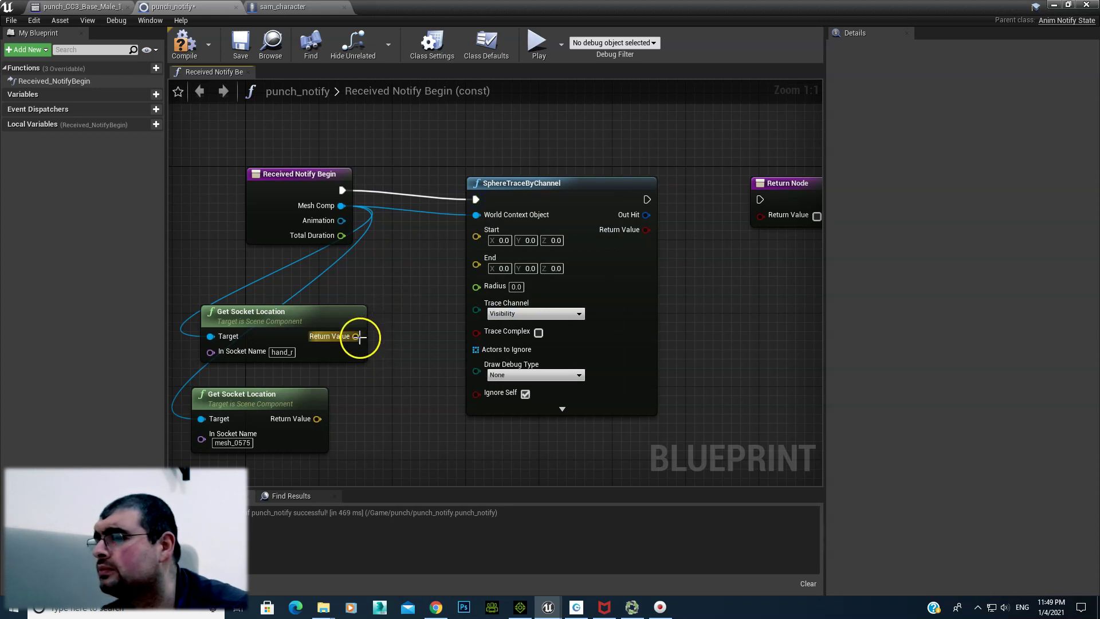
left_click_drag(356, 336, 475, 229)
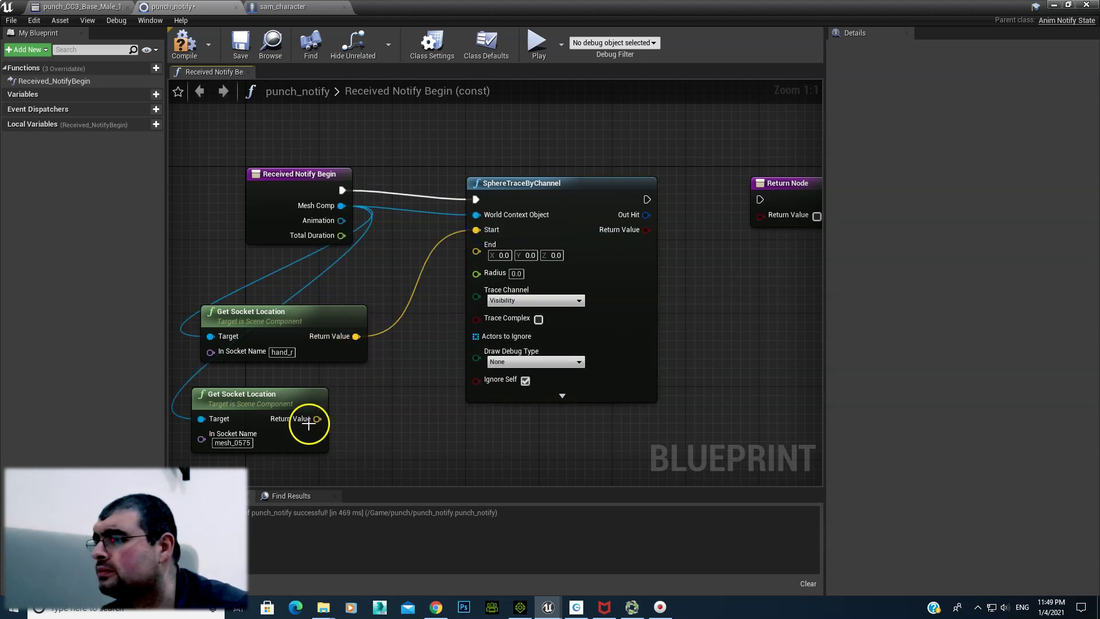
left_click_drag(316, 418, 476, 245)
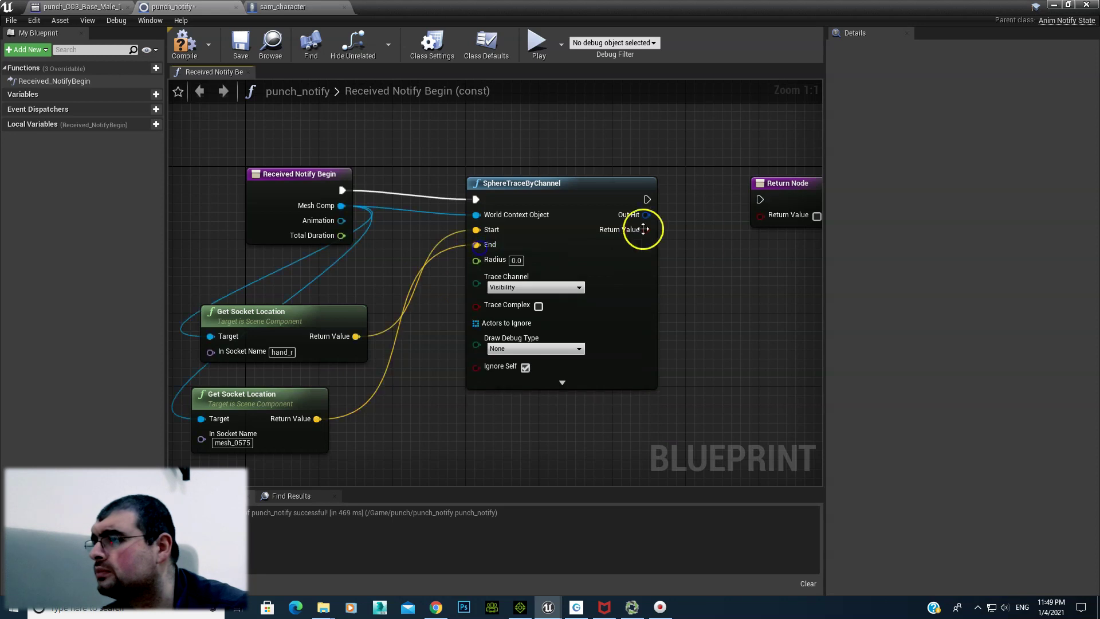
left_click(566, 288)
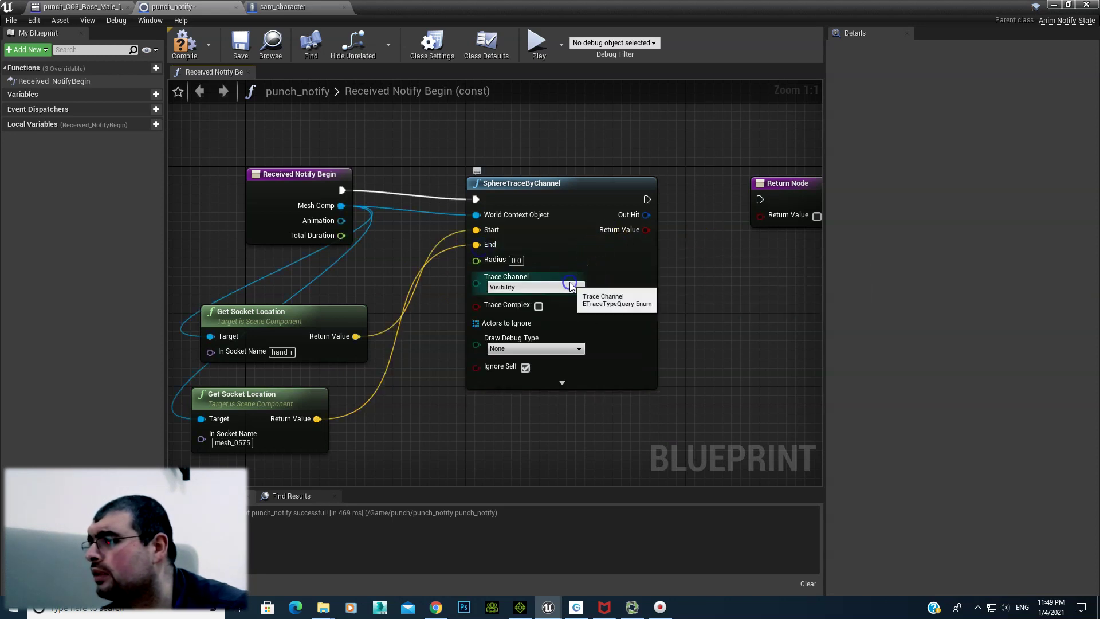
left_click(553, 304)
left_click(550, 349)
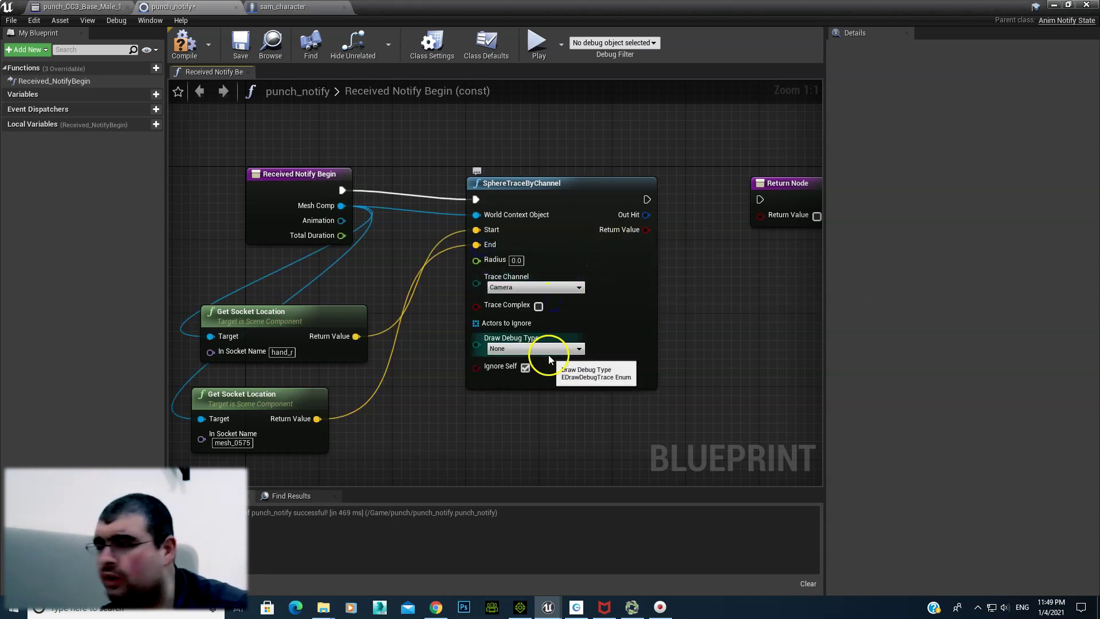
Split the sphere trace's Out Hit result into its separate fields
right_click(645, 232)
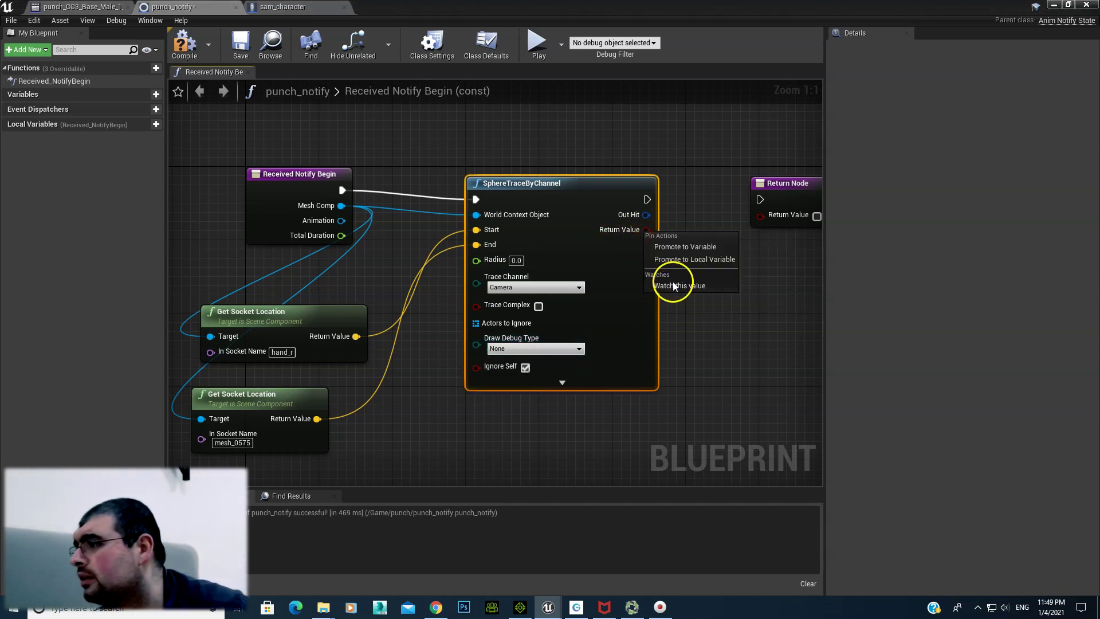
right_click(646, 216)
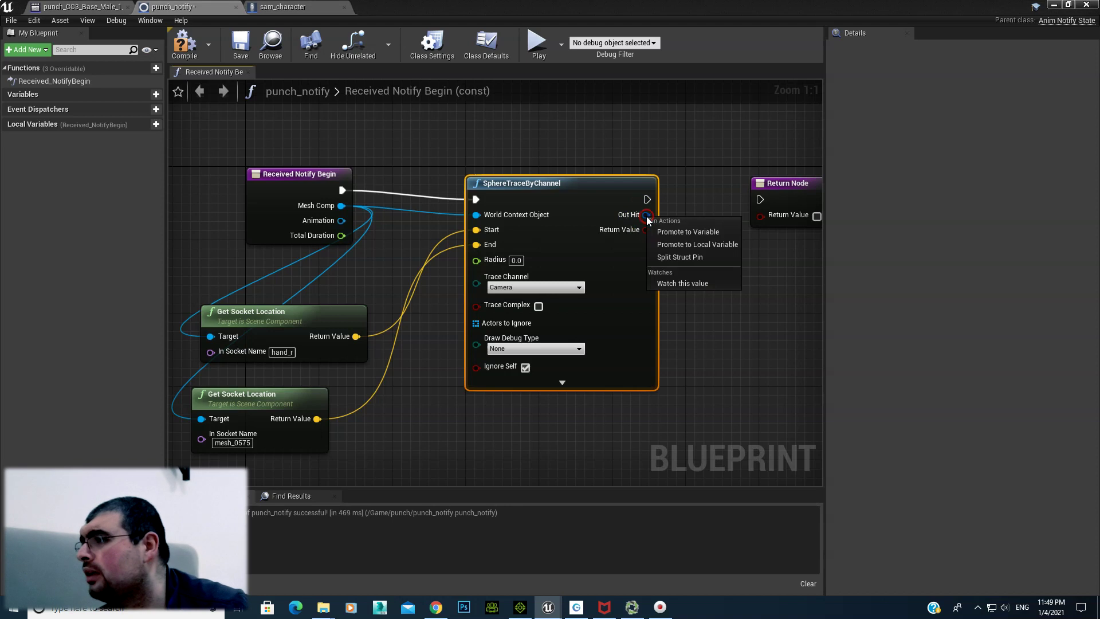
left_click(665, 257)
right_click_drag(641, 275, 349, 229)
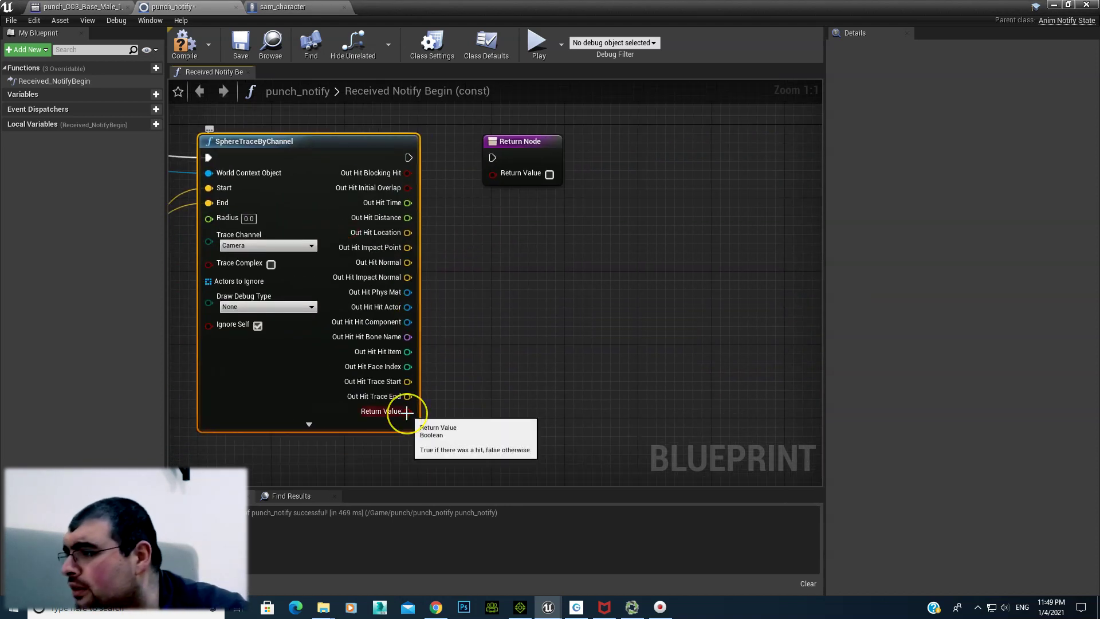
Add a Branch on the trace's Return Value whose False output goes to the Return Node
left_click_drag(408, 412, 511, 318)
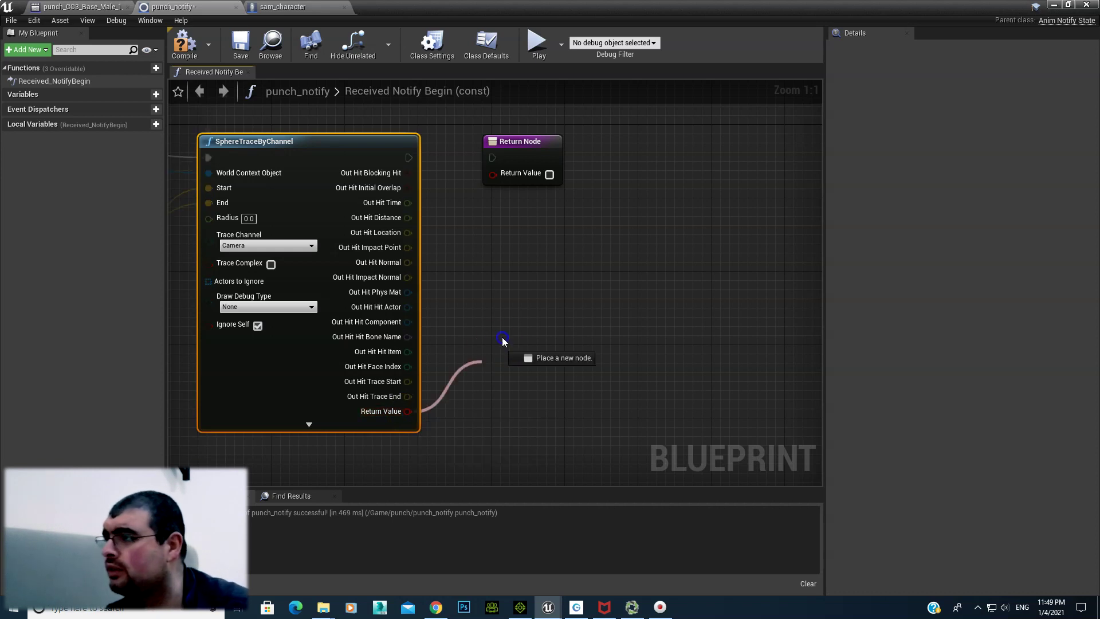
type("bra")
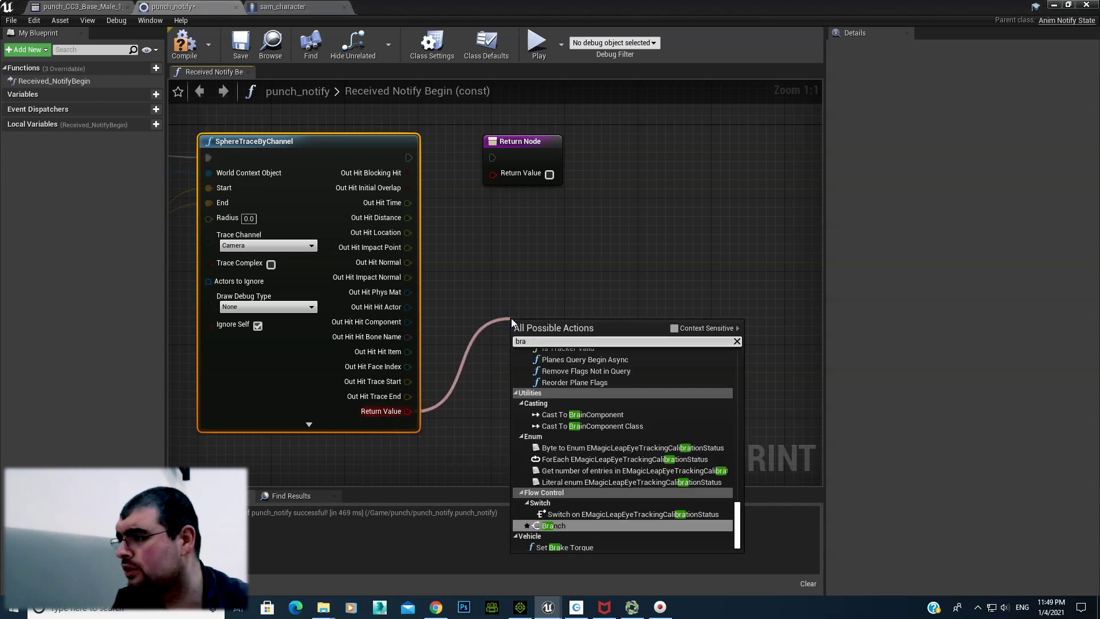
key("Return")
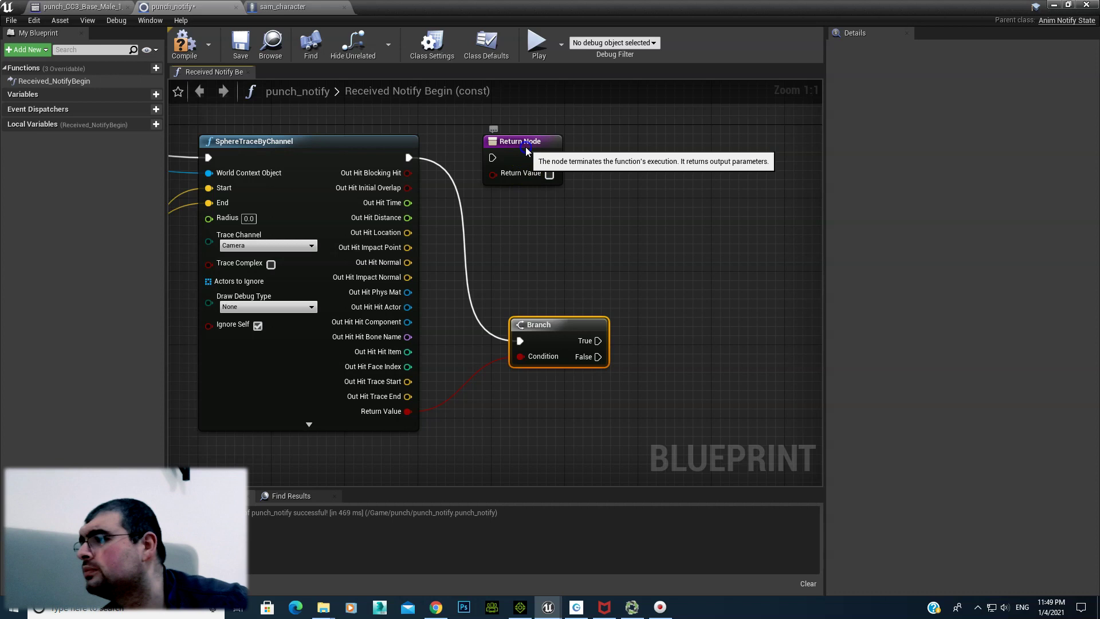
left_click_drag(527, 173, 783, 191)
right_click_drag(649, 370, 518, 364)
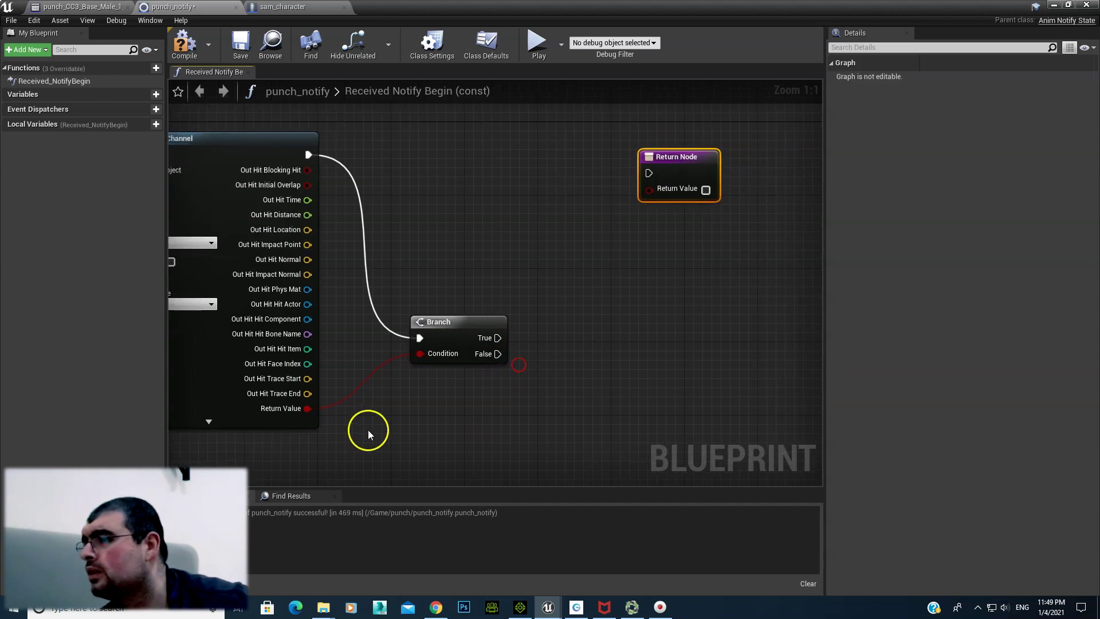
left_click_drag(497, 353, 648, 173)
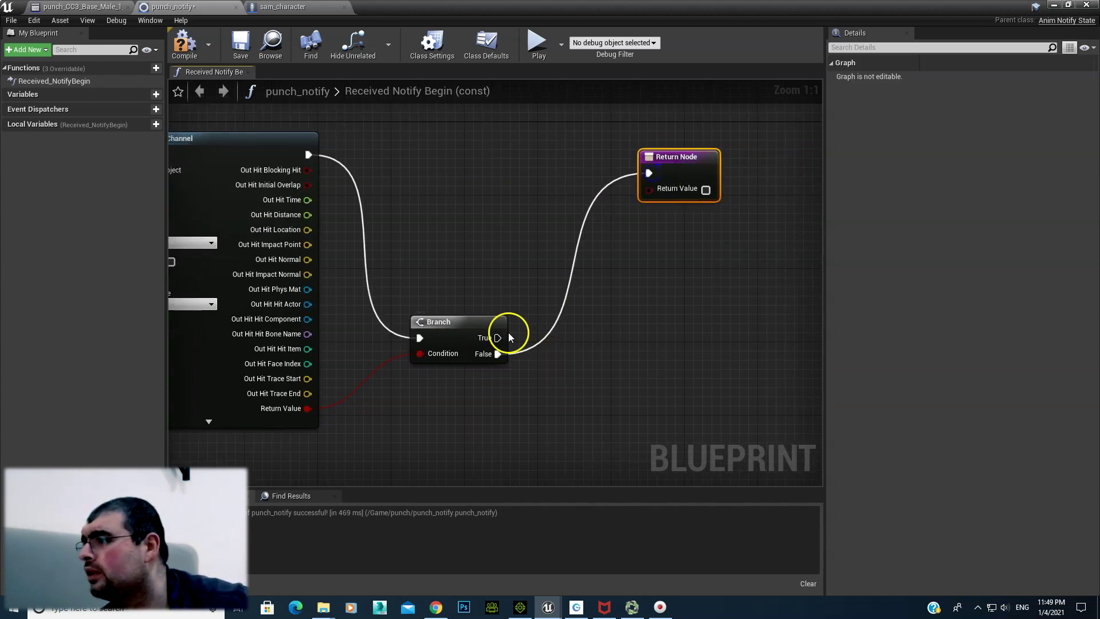
left_click_drag(487, 324, 450, 305)
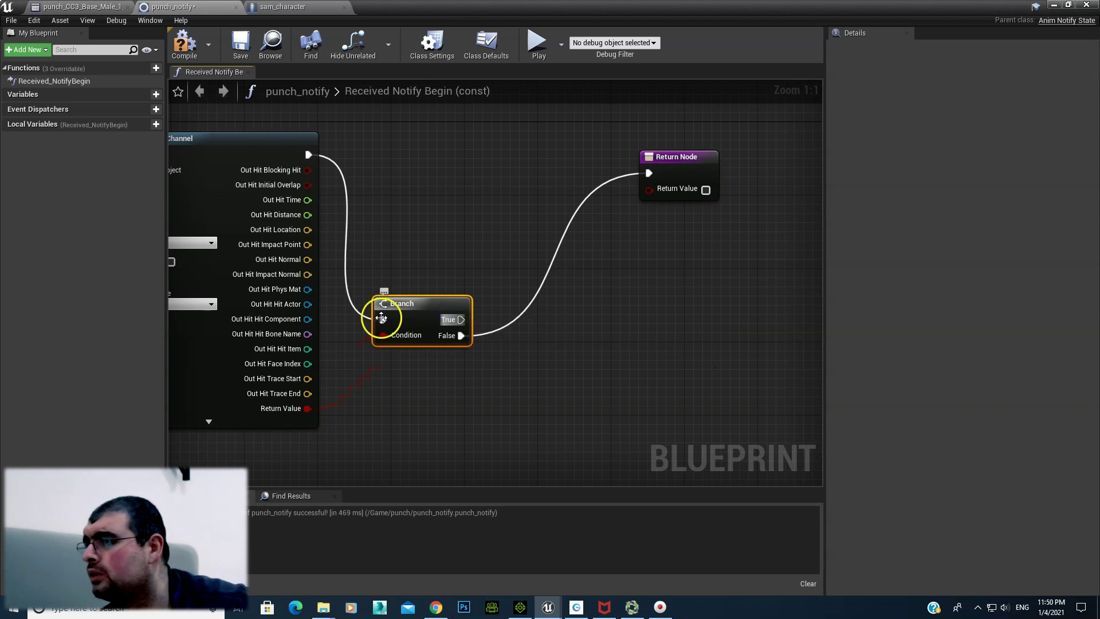
left_click_drag(308, 304, 488, 266)
Apply 100 Base Damage to the Out Hit Hit Actor when the Branch is True
type("apply dam")
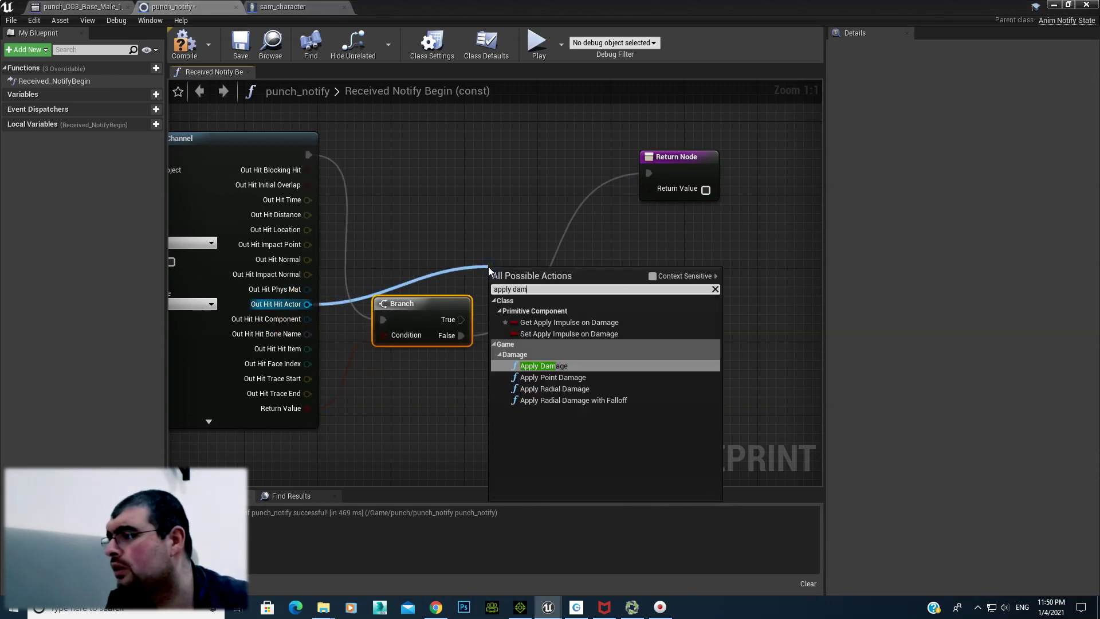
key("Return")
left_click(563, 323)
type("100")
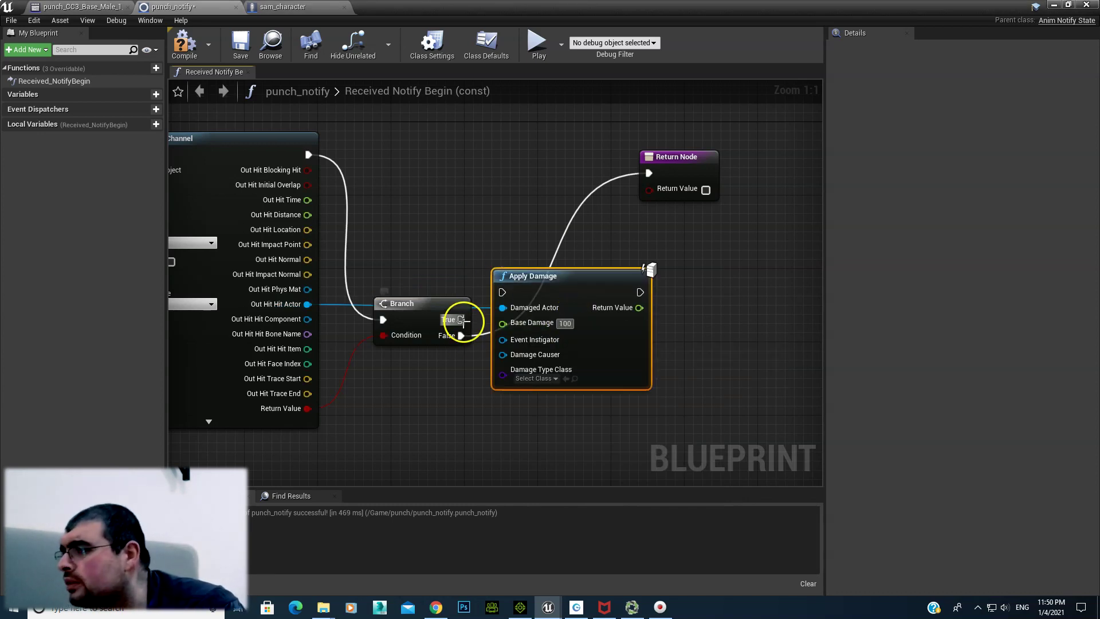
left_click_drag(461, 319, 492, 298)
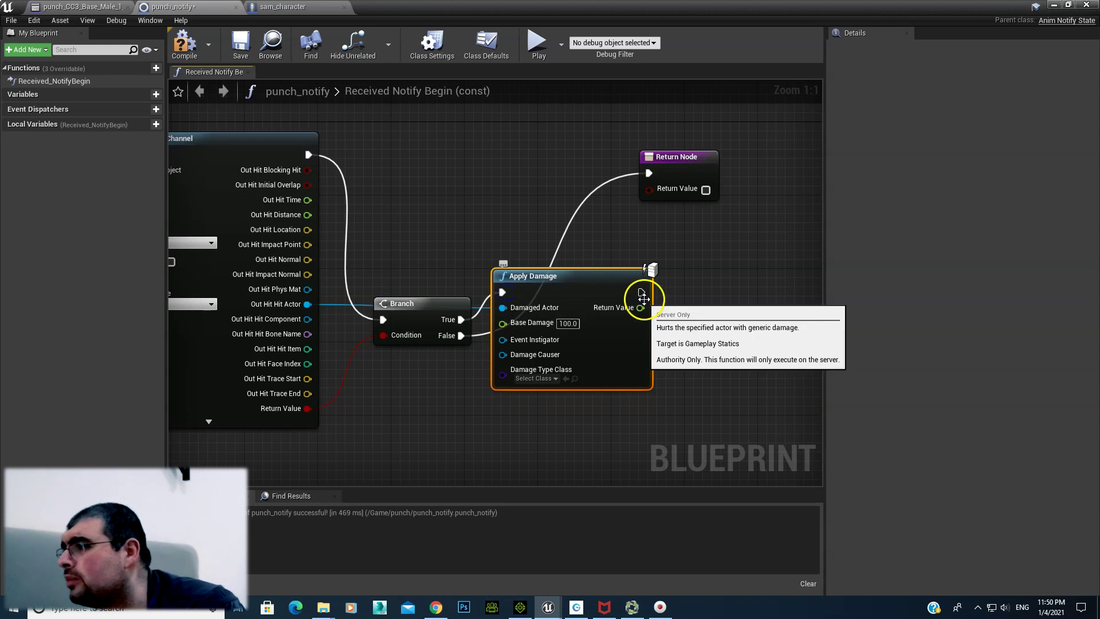
mouse_move(633, 318)
left_mouse_down()
mouse_move(642, 219)
mouse_move(541, 191)
mouse_move(654, 176)
left_mouse_up()
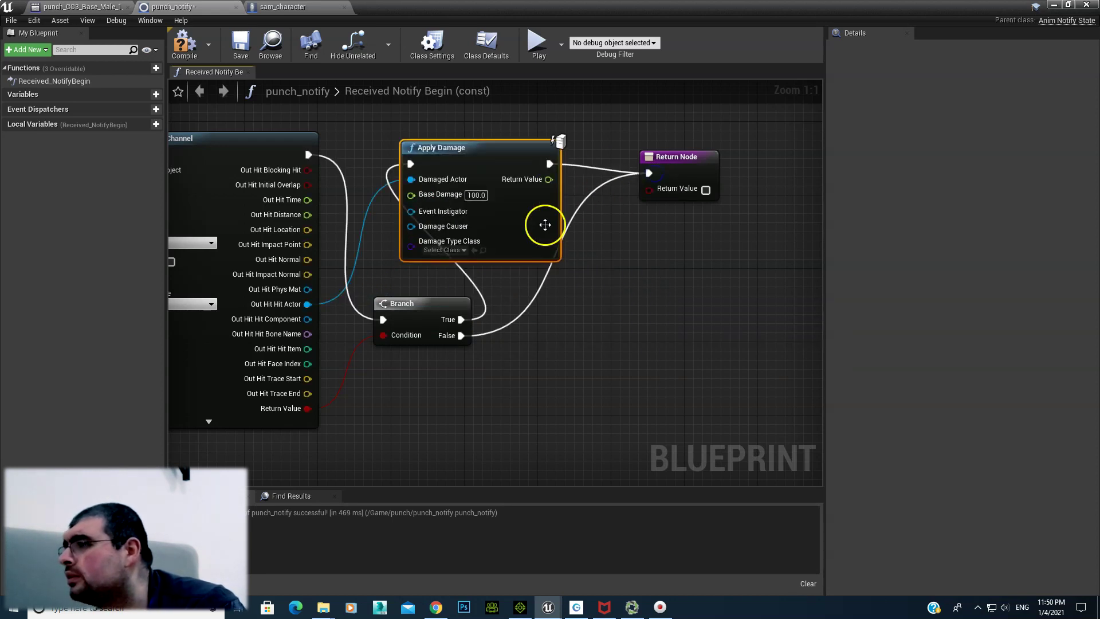
Compile and save punch_notify, then switch to the sam_character Blueprint
left_click(184, 45)
left_click(240, 52)
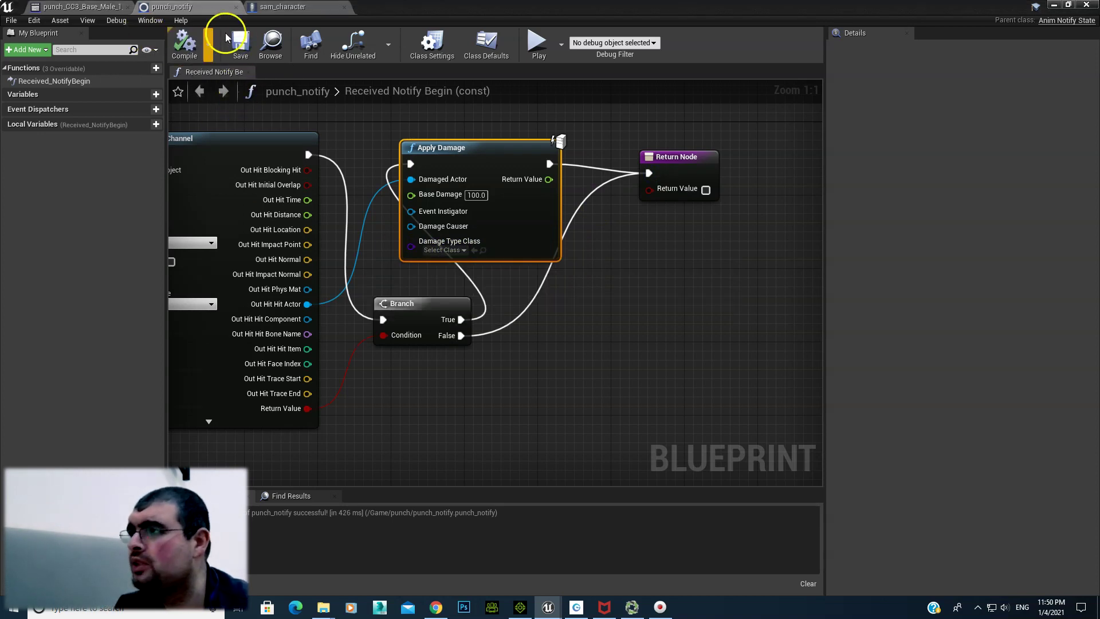
left_click(283, 7)
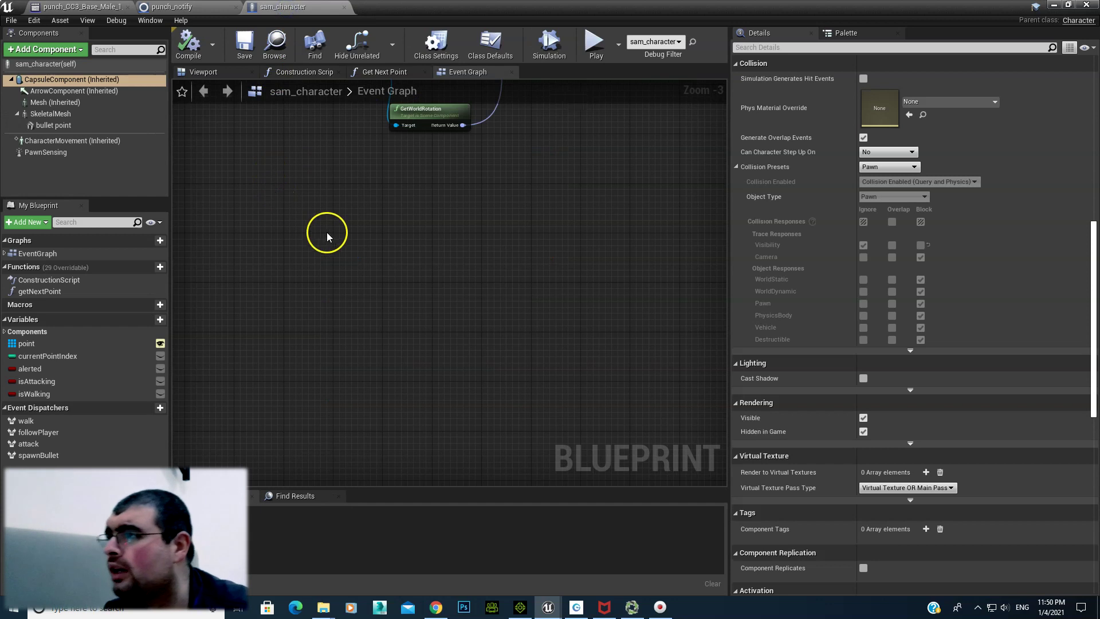
Add an Event AnyDamage node followed by a Print String node
scroll(376, 329, "down", 1)
right_click(369, 329)
type("damage")
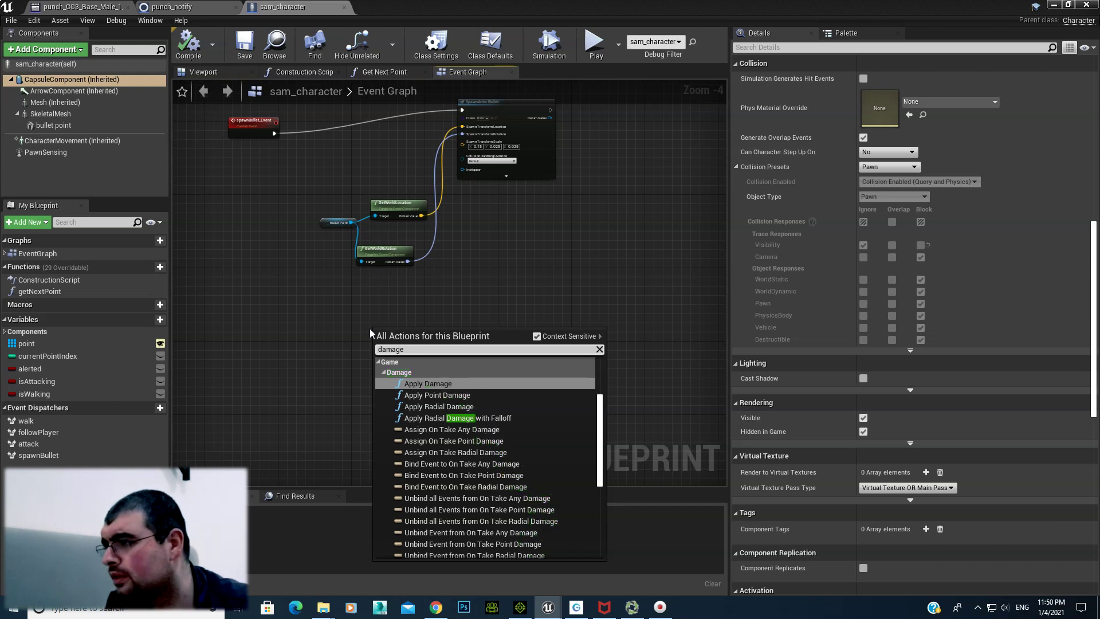
scroll(466, 422, "up", 3)
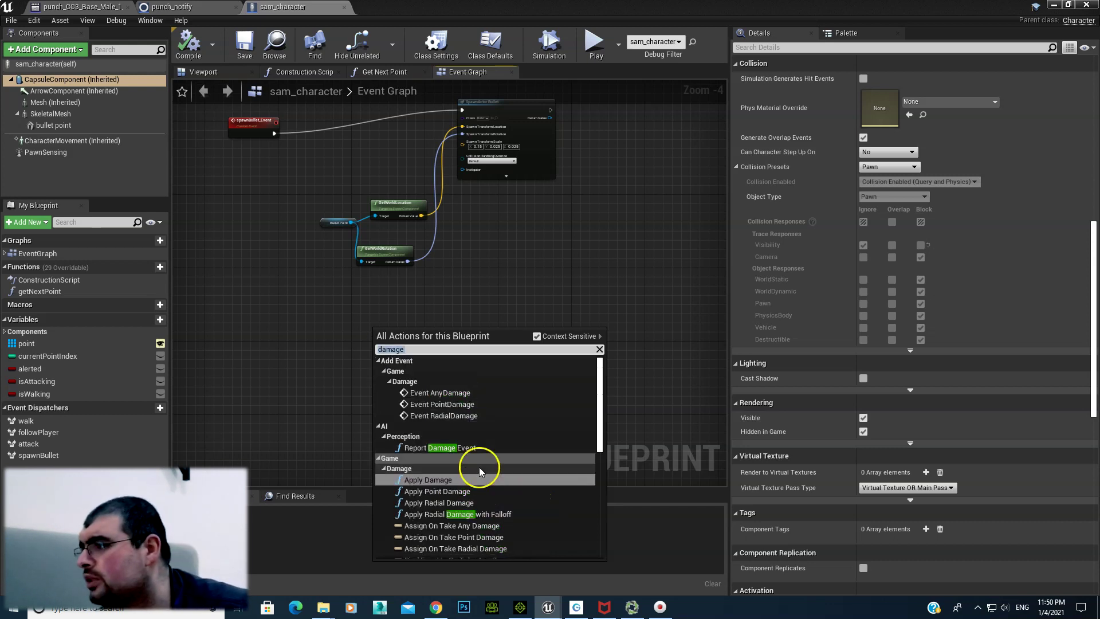
left_click(439, 394)
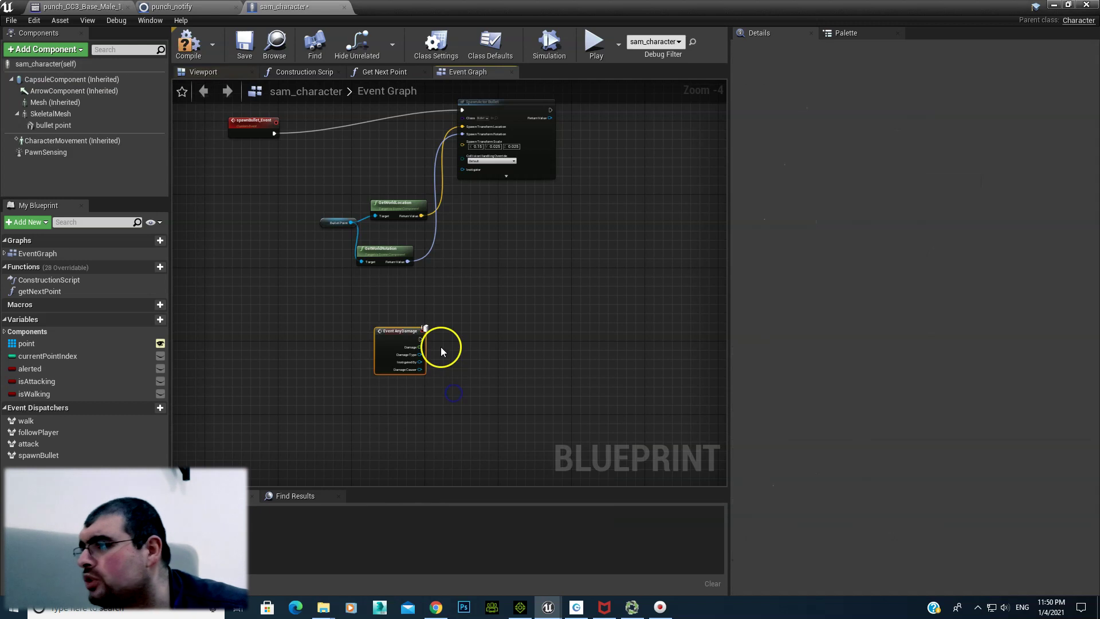
scroll(442, 346, "up", 4)
left_click_drag(394, 332, 512, 355)
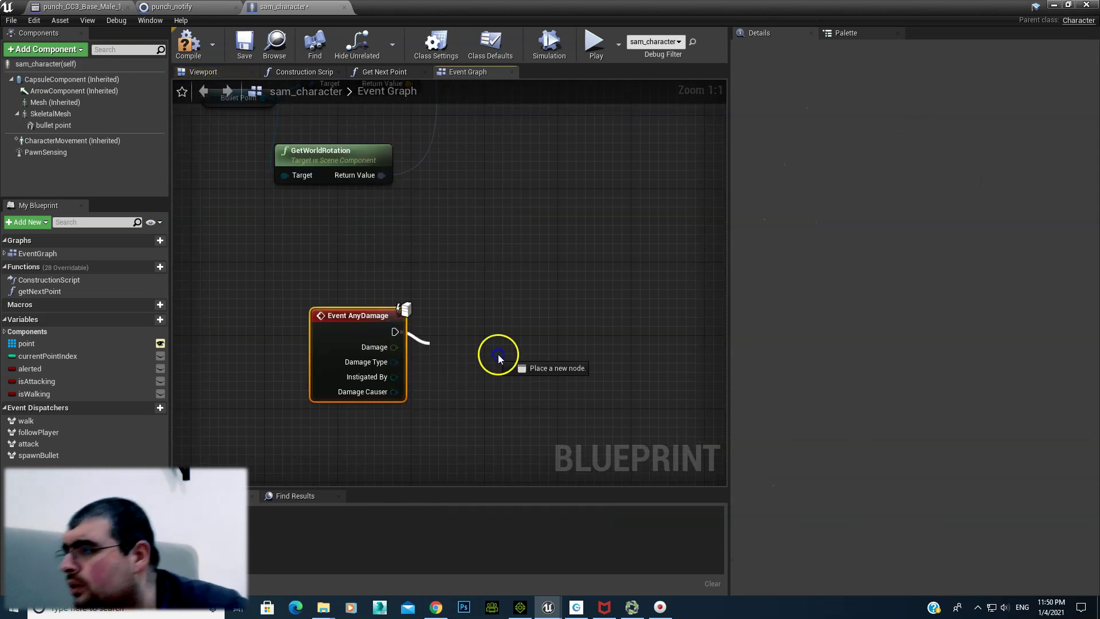
type("print")
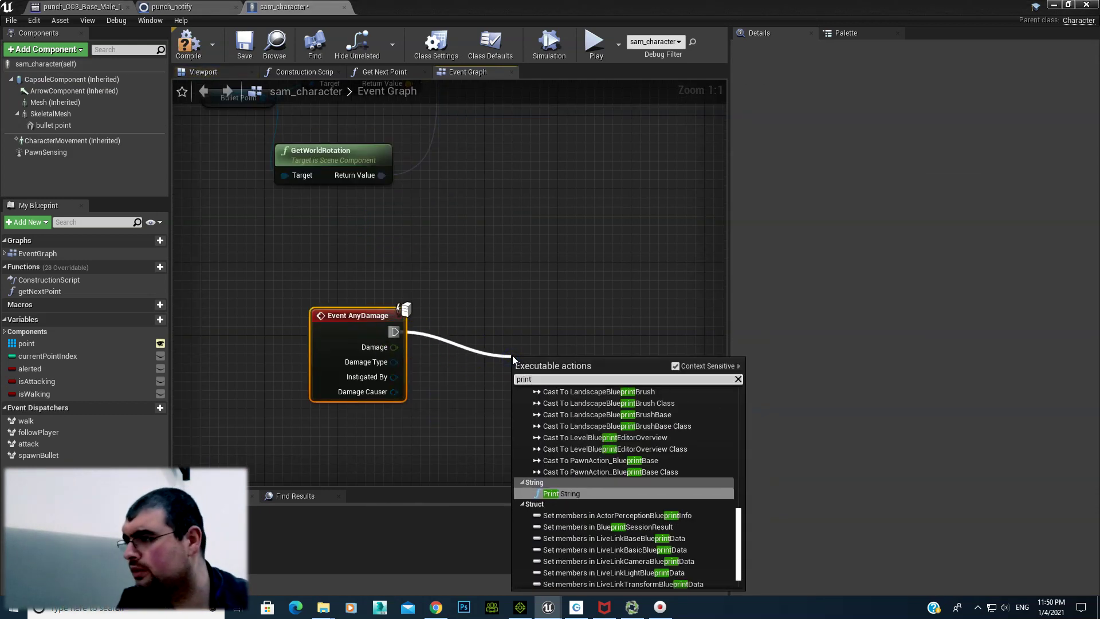
key("Return")
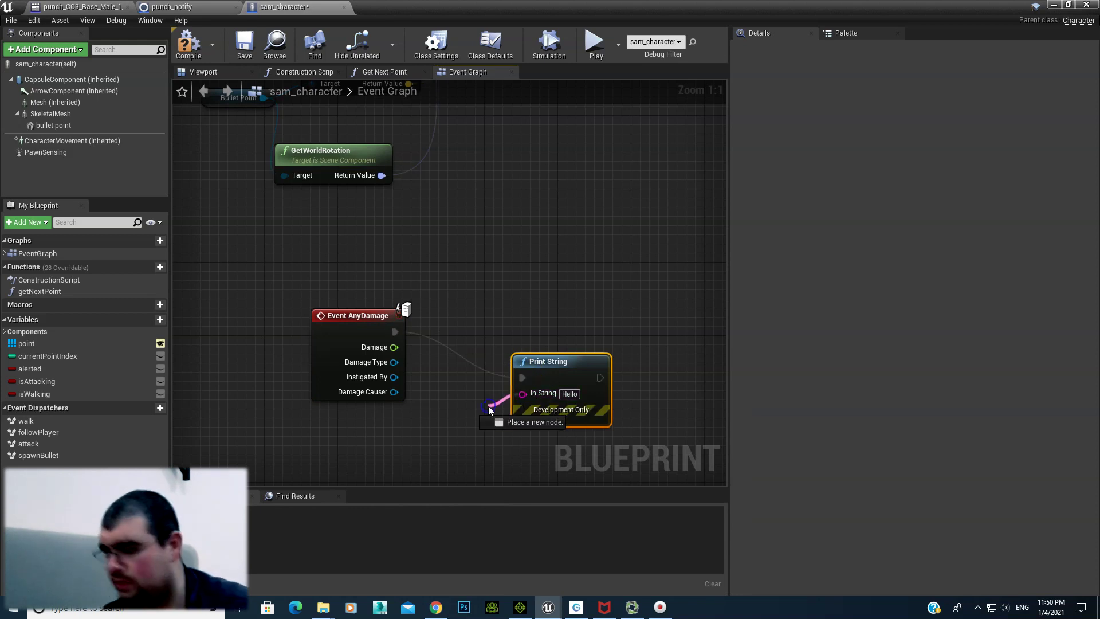
Print an Append of 'ENEMY DAMAGE:' and the Damage amount
left_click_drag(522, 393, 488, 410)
type("appe")
key("Return")
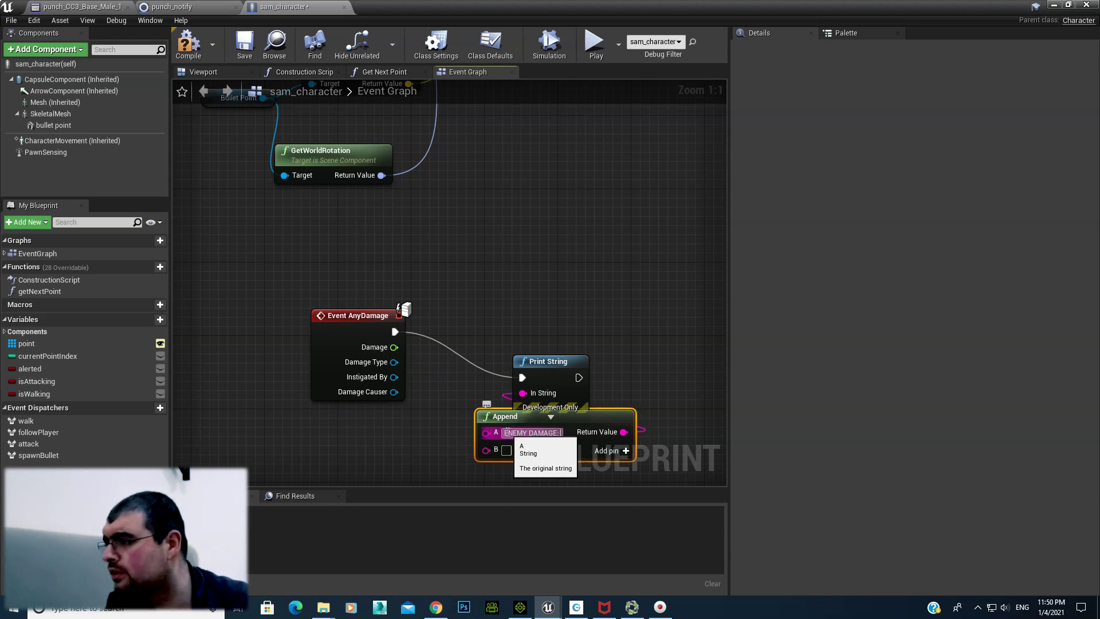
left_click(498, 427)
left_click_drag(394, 347, 486, 450)
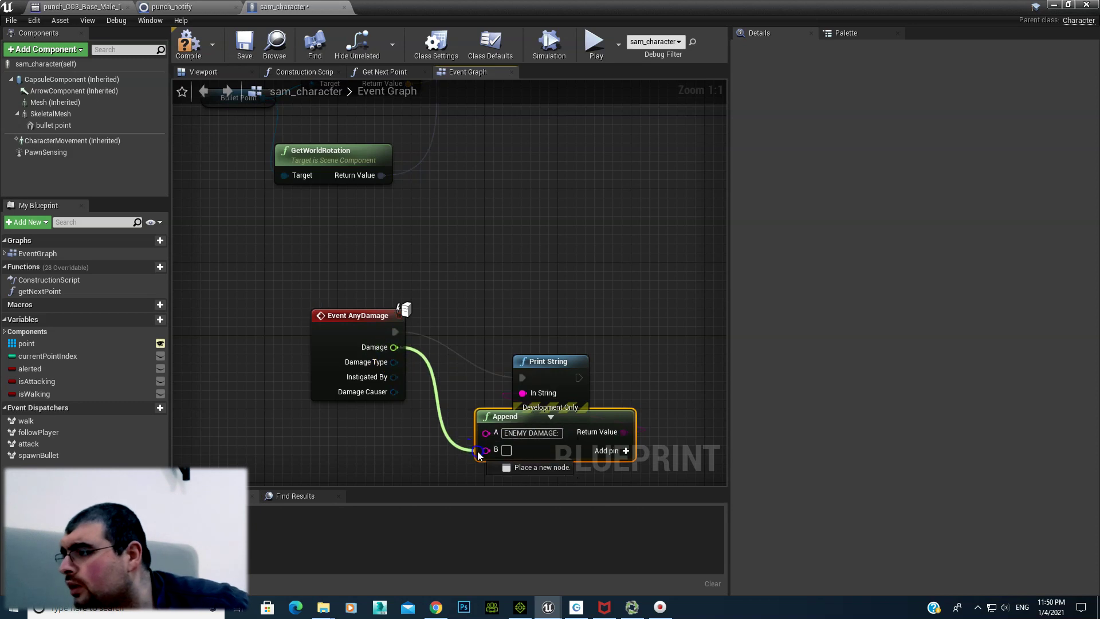
Set the Print String text colour to a fully saturated green
left_click_drag(550, 361, 595, 279)
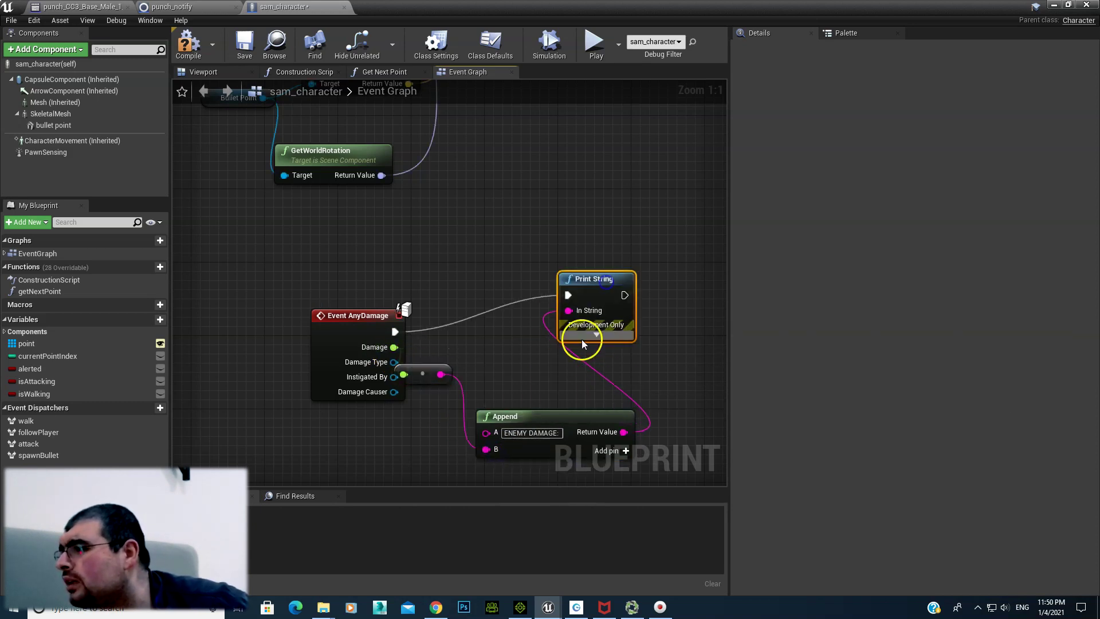
left_click(615, 362)
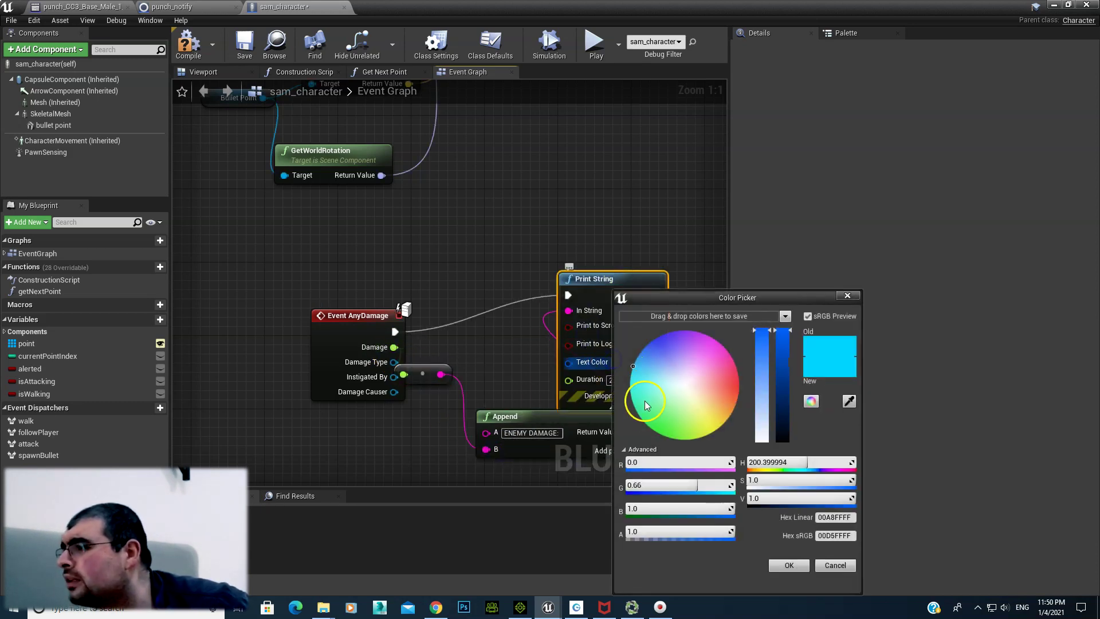
left_click(649, 411)
mouse_move(761, 350)
left_mouse_down()
mouse_move(756, 328)
mouse_move(784, 362)
left_mouse_up()
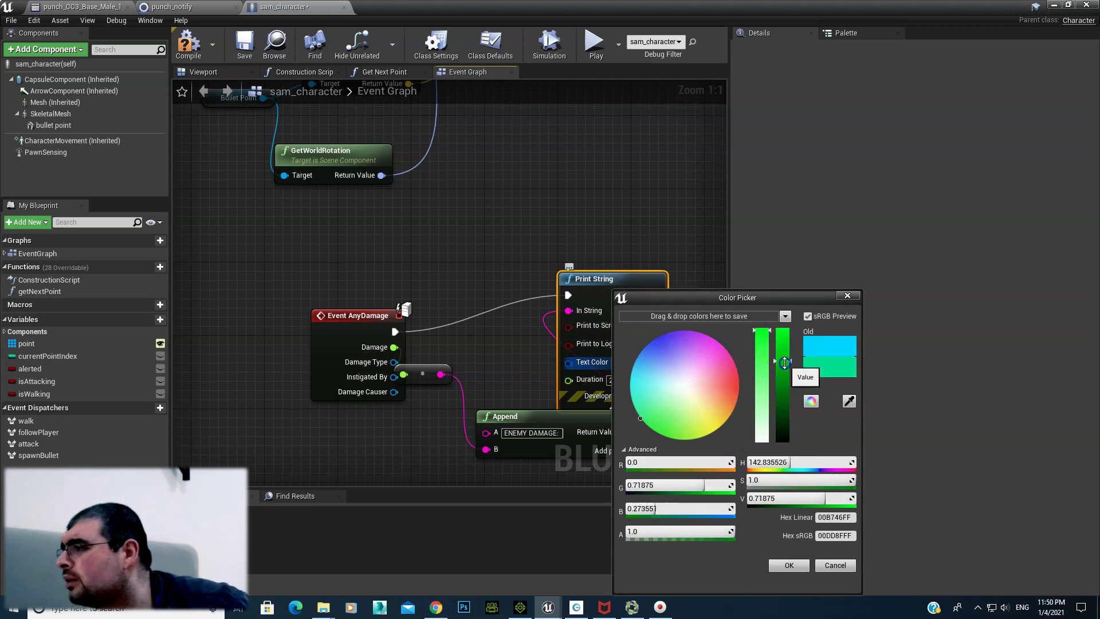
left_click(789, 565)
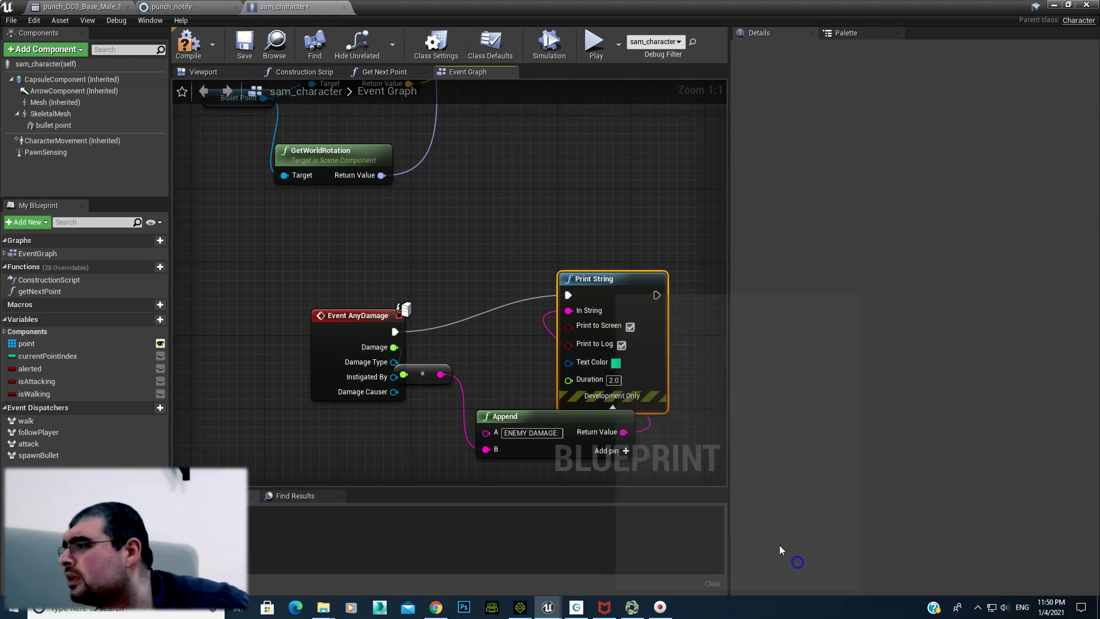
Compile and save sam_character, then start playing the level
left_click(188, 46)
left_click(244, 46)
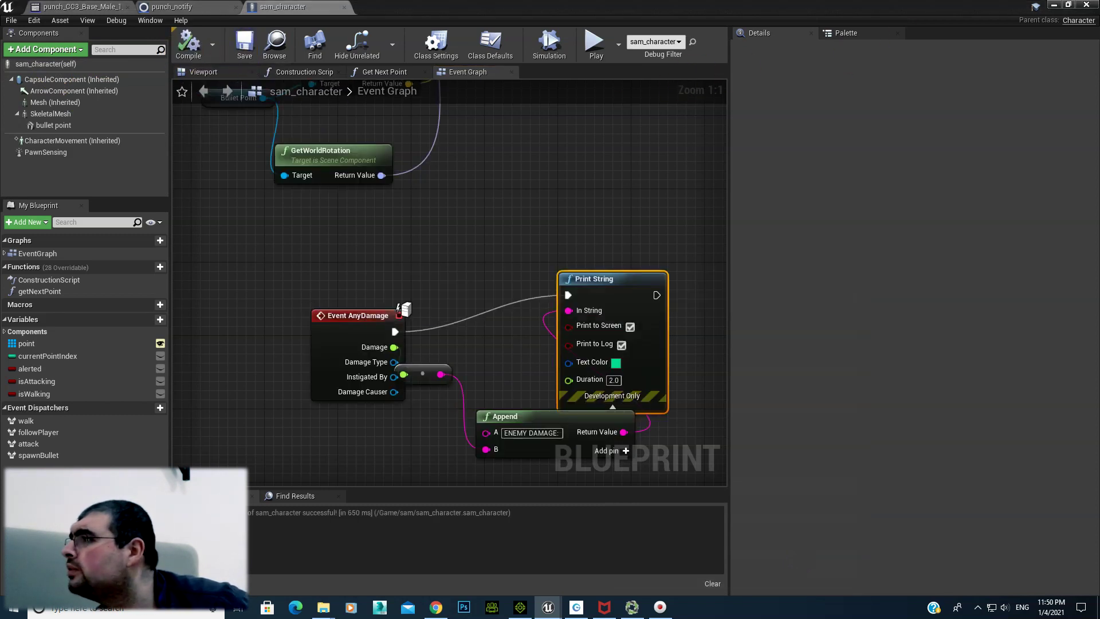
left_click(1053, 5)
left_click(652, 43)
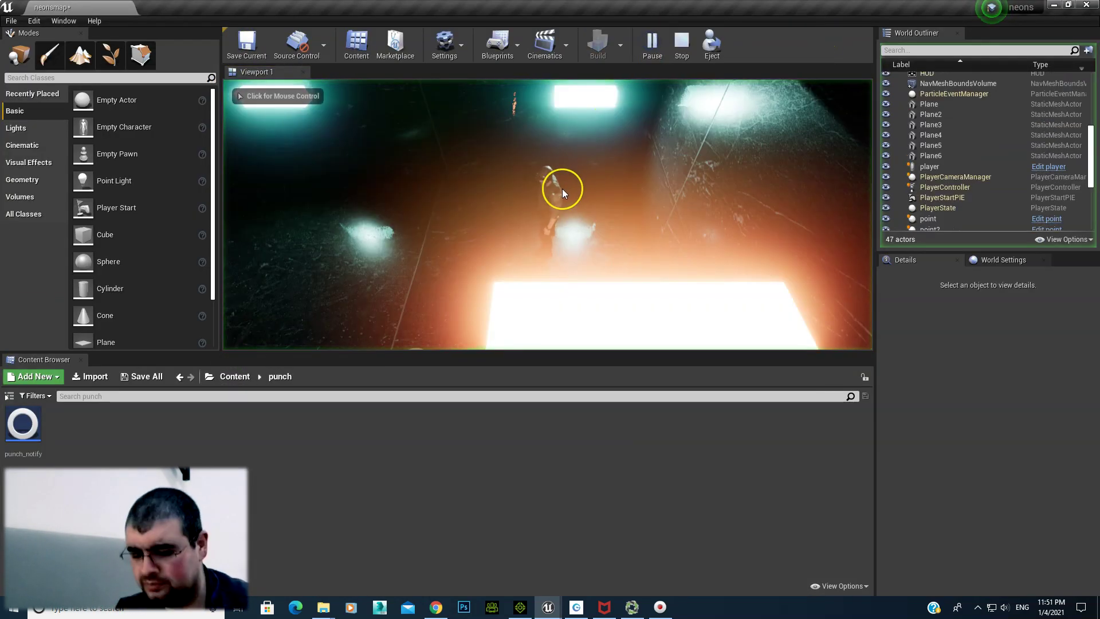
Punch the enemy in the running game until ENEMY DAMAGE: 100.0 appears, then end the session
left_click(562, 188)
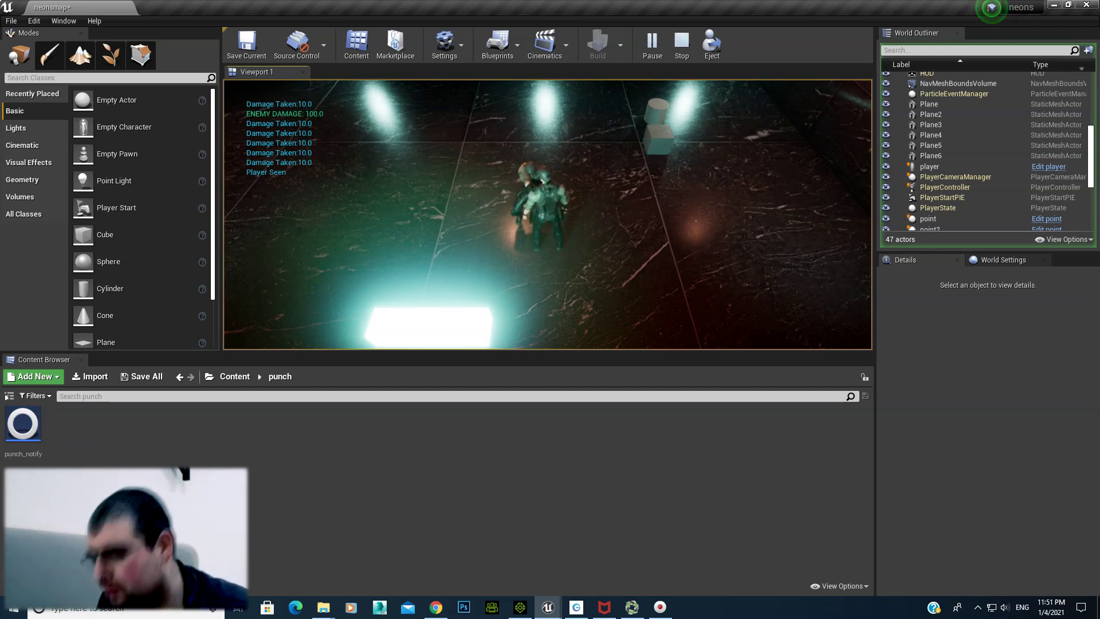
key("Escape")
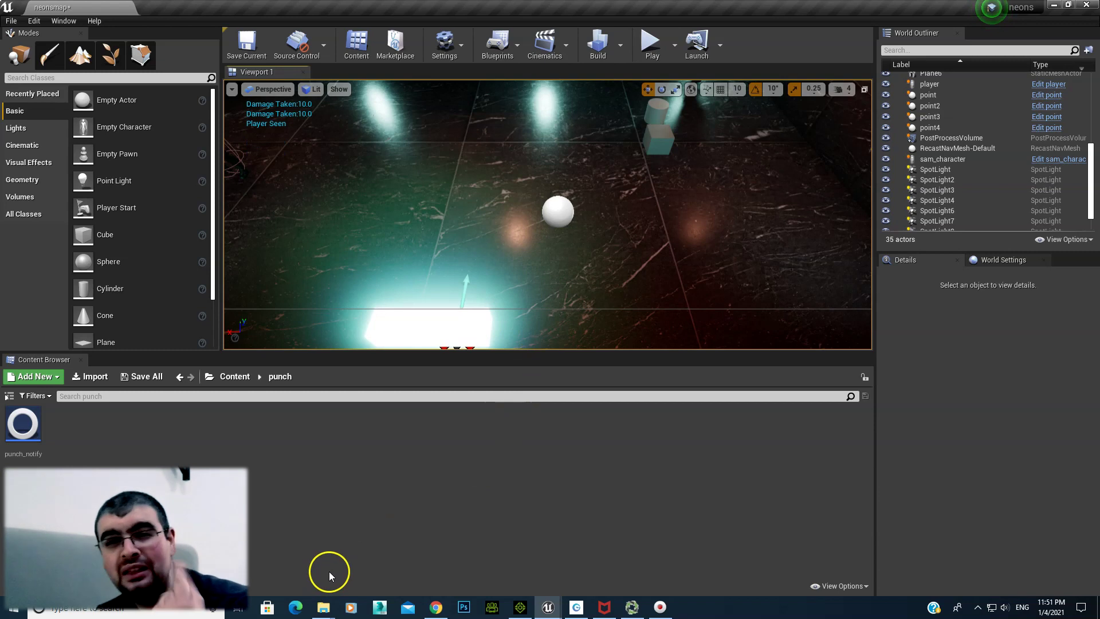
Drag punch_hit.wav and punch_miss.wav from the fbx folder into Unreal's Content/punch folder
left_click(323, 607)
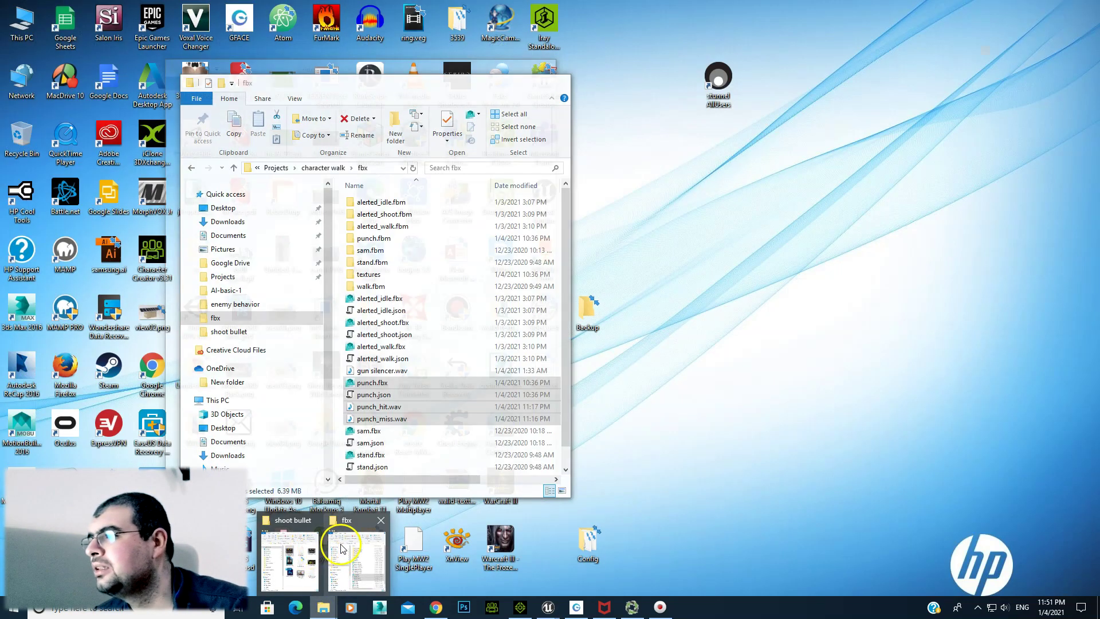
left_click(356, 562)
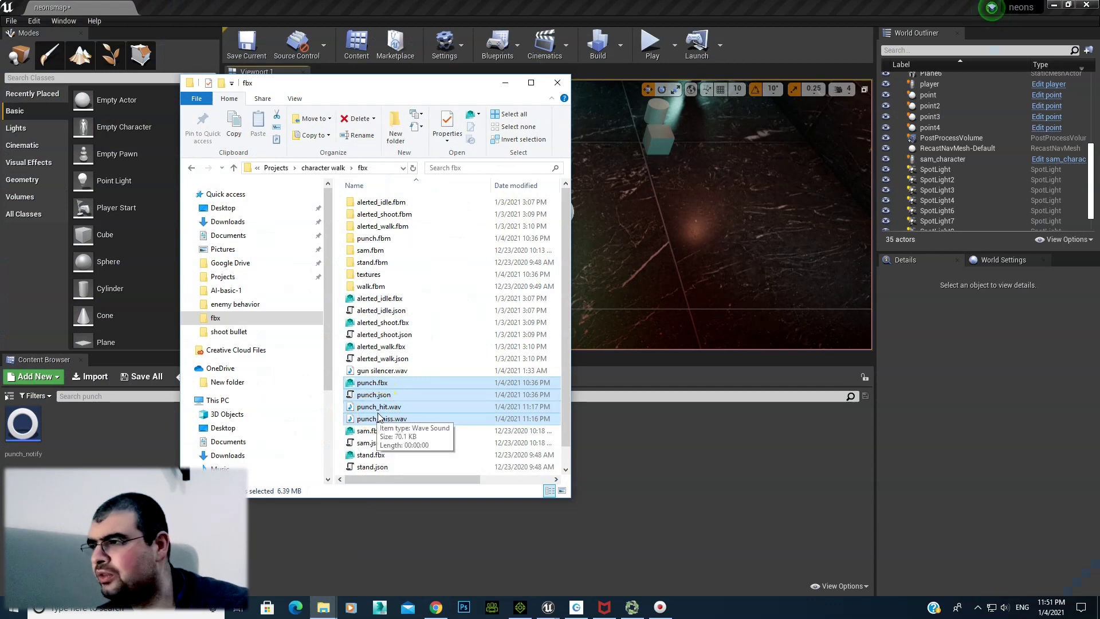
left_click(381, 430)
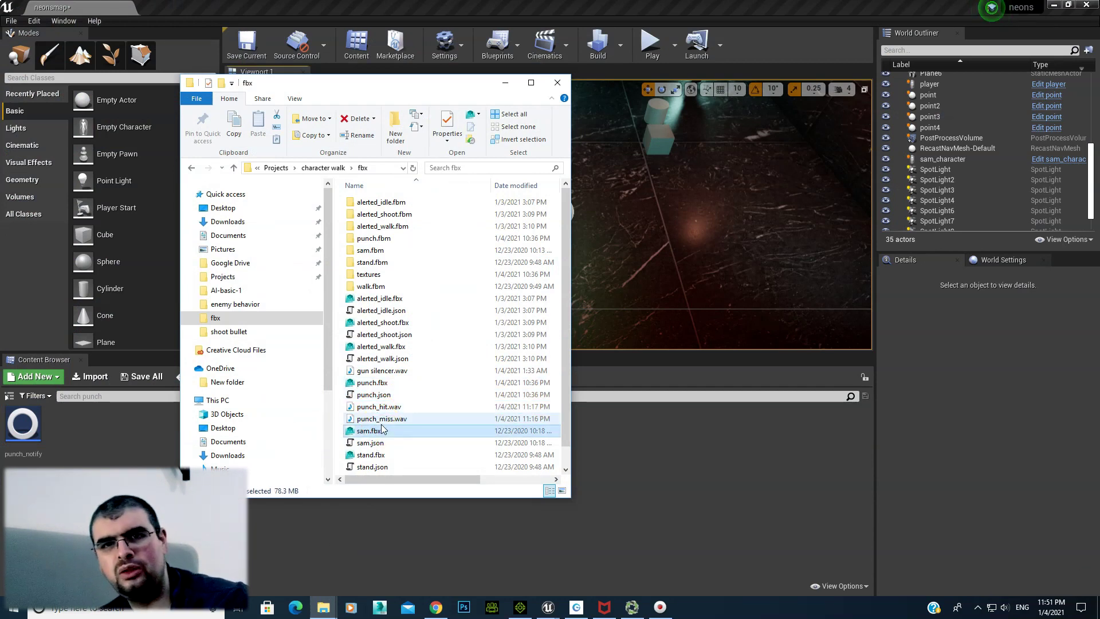
left_click(393, 406)
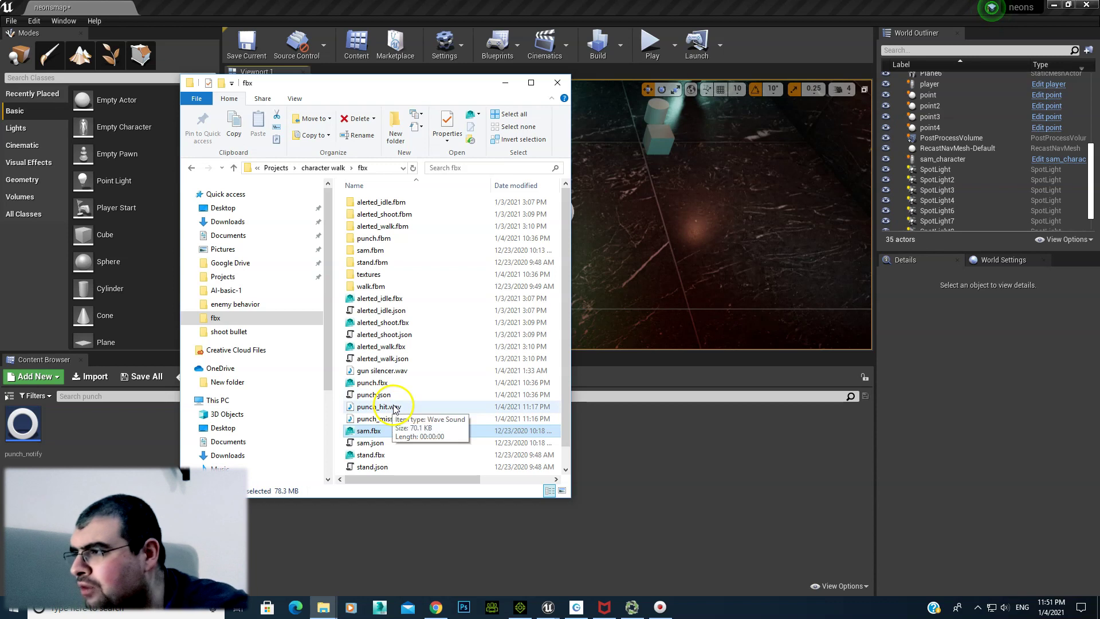
left_click(400, 419, "ctrl")
mouse_move(399, 418)
left_mouse_down()
mouse_move(98, 445)
mouse_move(146, 449)
left_mouse_up()
left_click(64, 478)
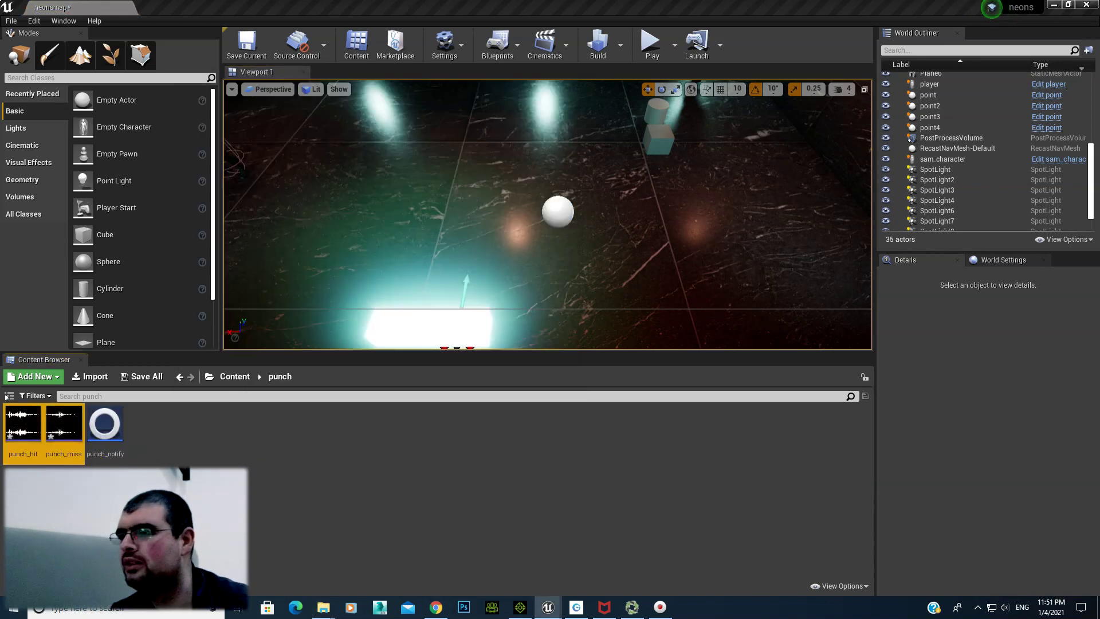
Preview the punch_miss and punch_hit sounds, then return to the sam_character Blueprint
left_click(62, 425)
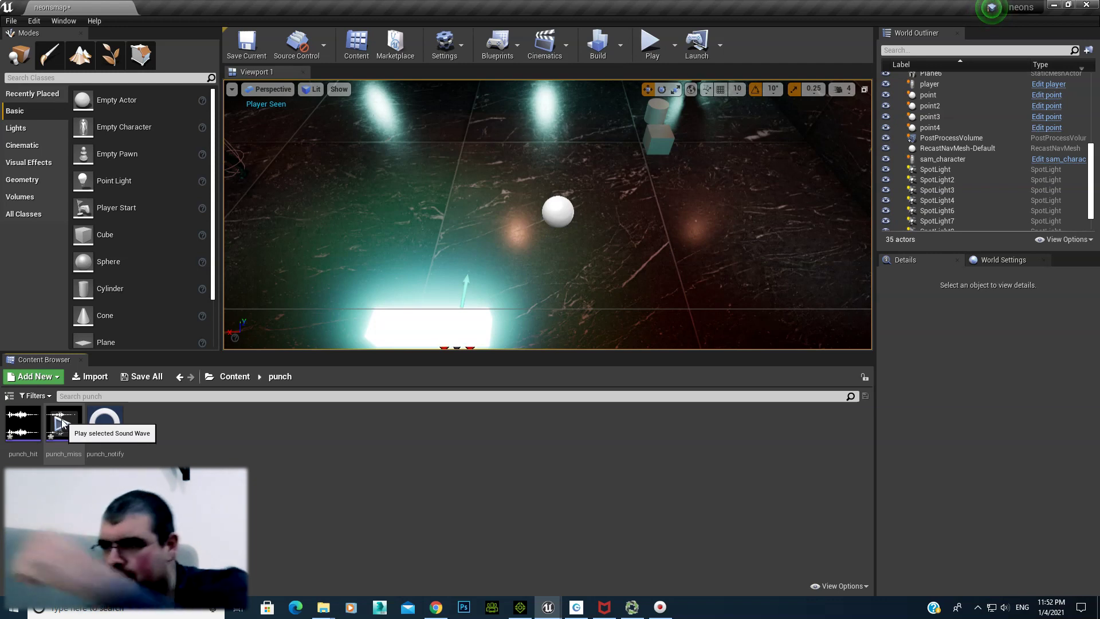
left_click(23, 422)
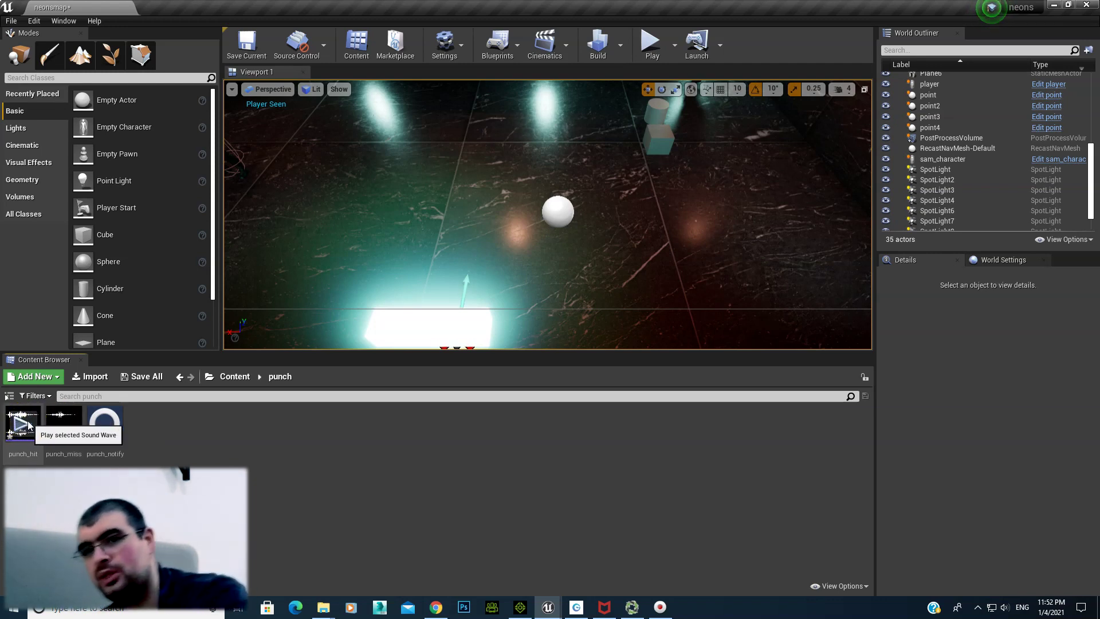
left_click(348, 611)
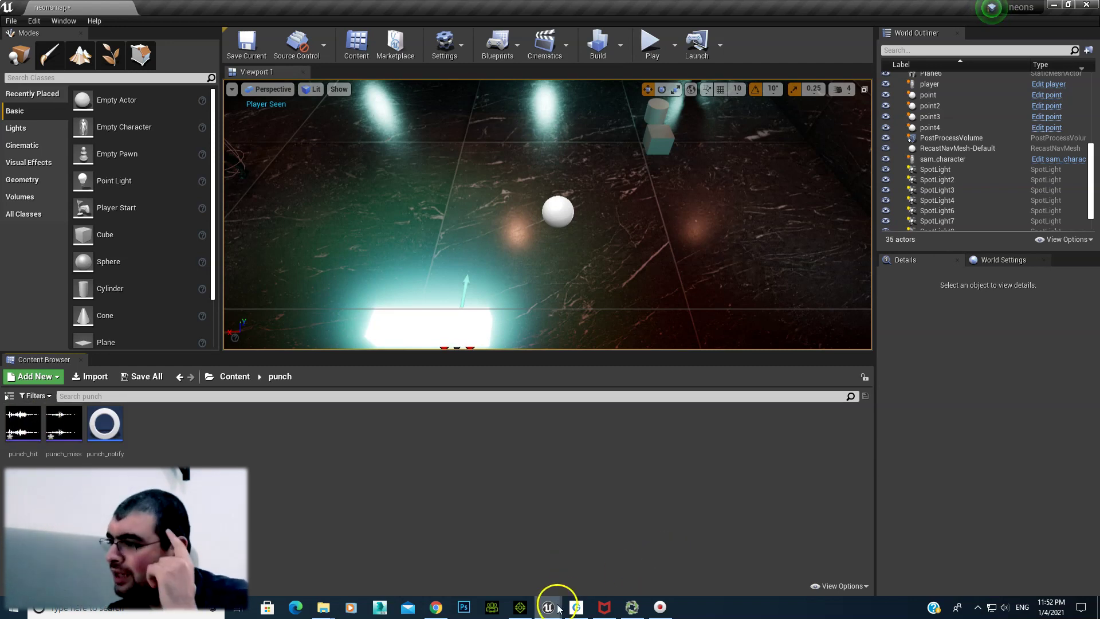
left_click(590, 555)
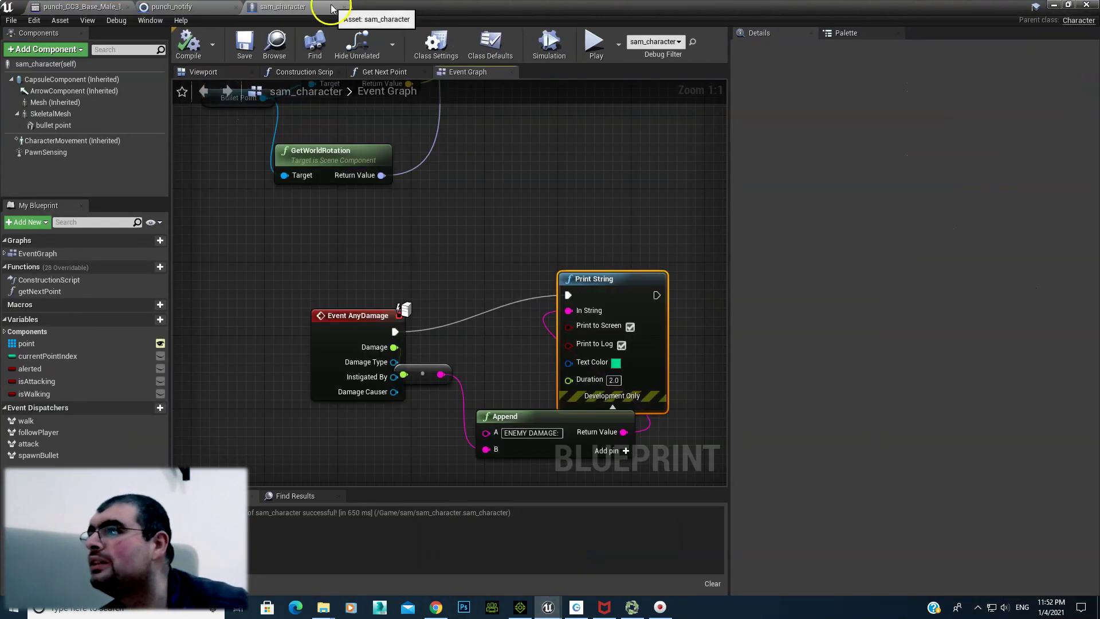
In the punch_notify graph, move the Apply Damage node up and right to make room
left_click(189, 7)
left_click(545, 224)
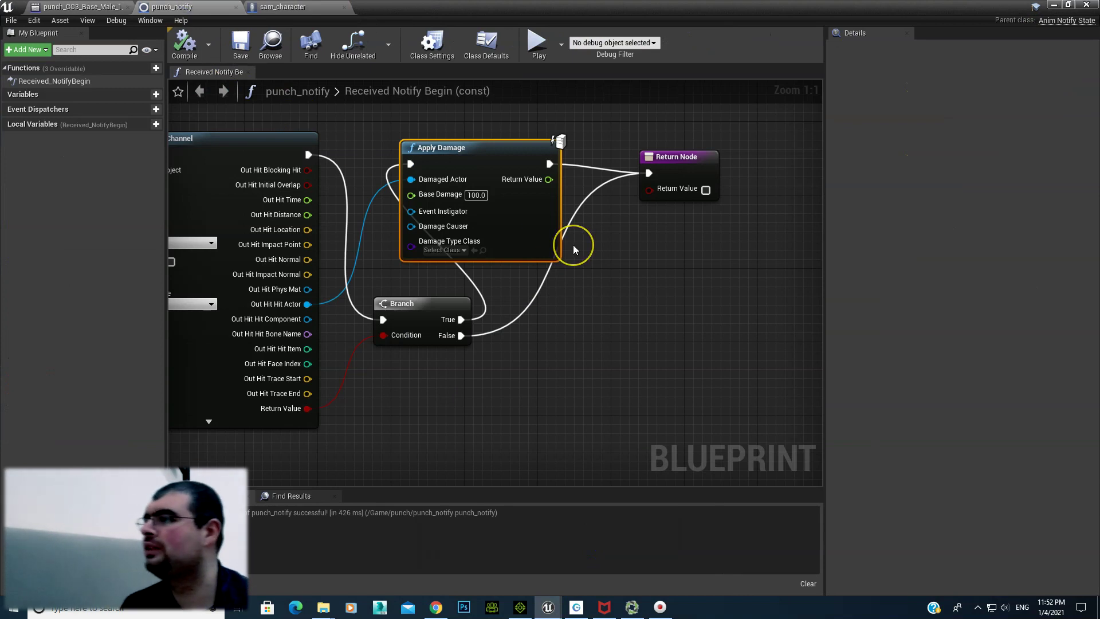
left_click(554, 243)
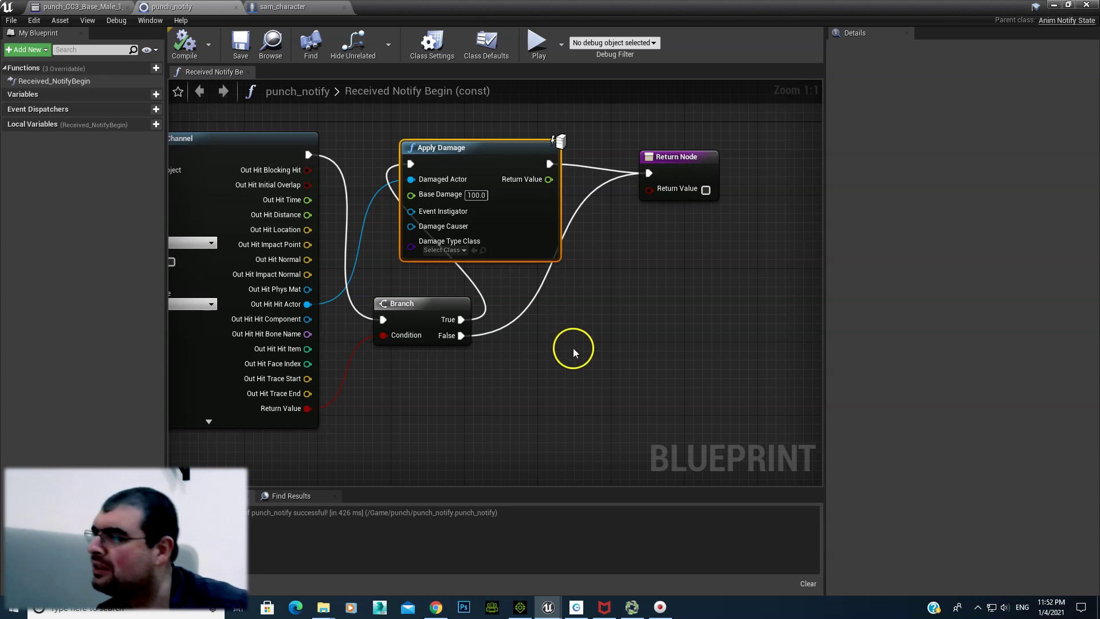
left_click_drag(462, 147, 507, 111)
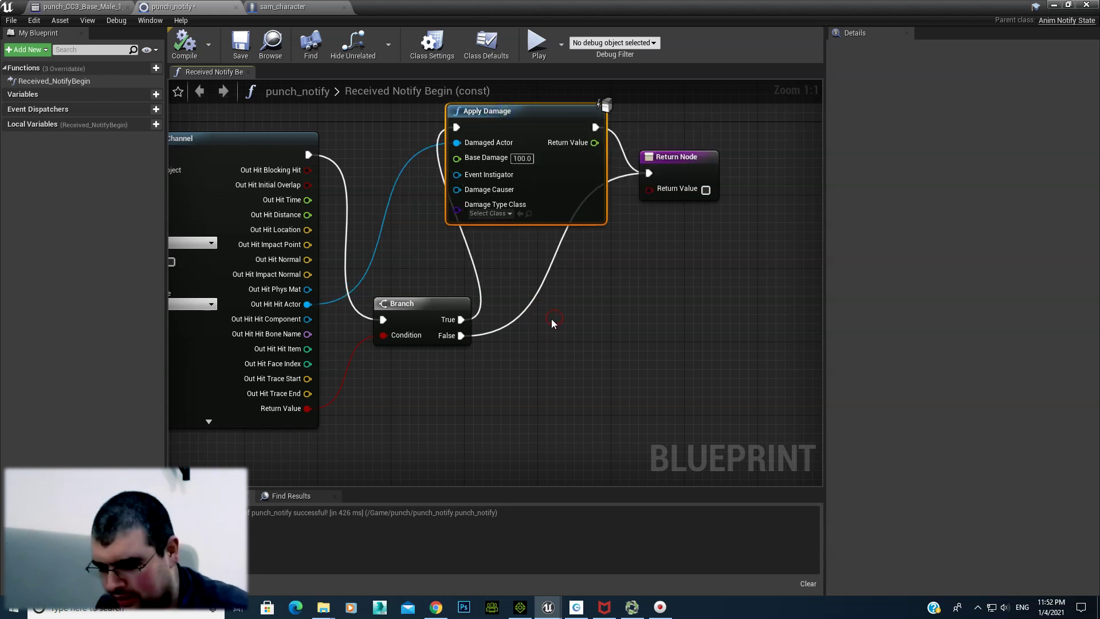
Add a Play Sound 2D node and paste a second copy below it
right_click(551, 319)
type("play sound")
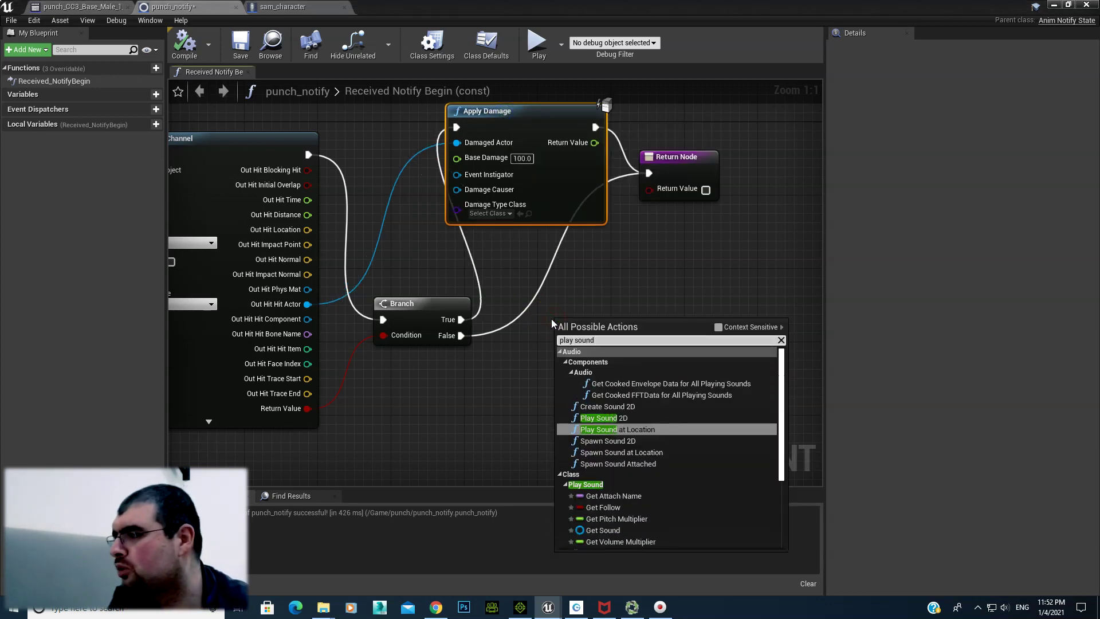
key("Up")
key("Return")
right_click_drag(572, 293, 682, 298)
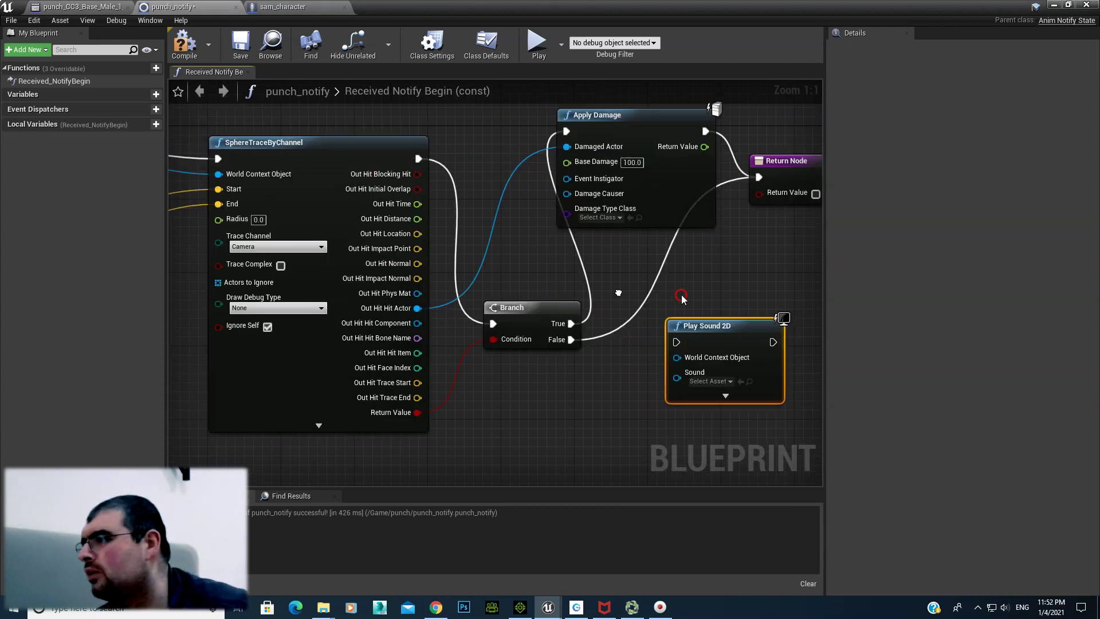
scroll(475, 284, "down", 4)
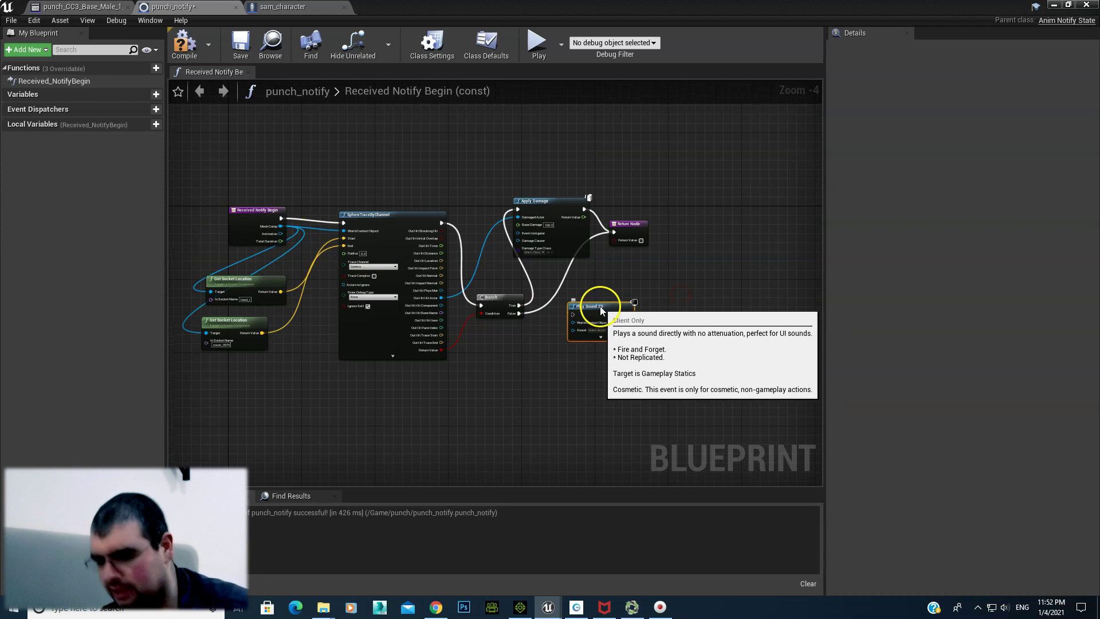
key("ctrl+c")
key("ctrl+v")
left_click_drag(647, 320, 591, 359)
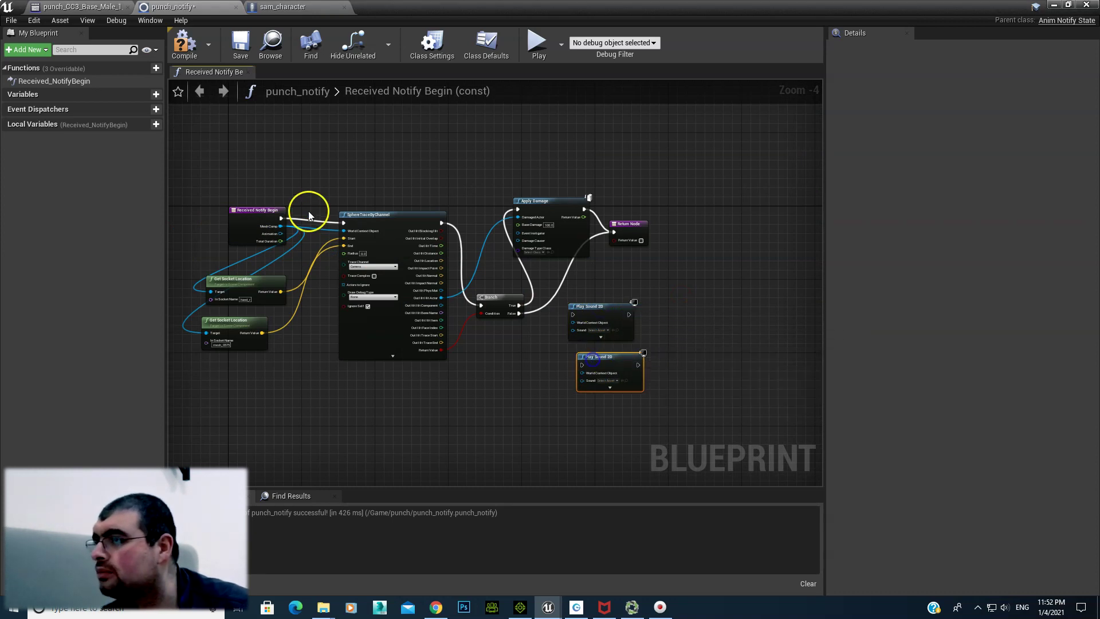
Feed Mesh Comp into the sound nodes' World Context Object and route Branch True to the first sound
mouse_move(274, 234)
left_mouse_down()
mouse_move(474, 380)
mouse_move(591, 322)
left_mouse_up()
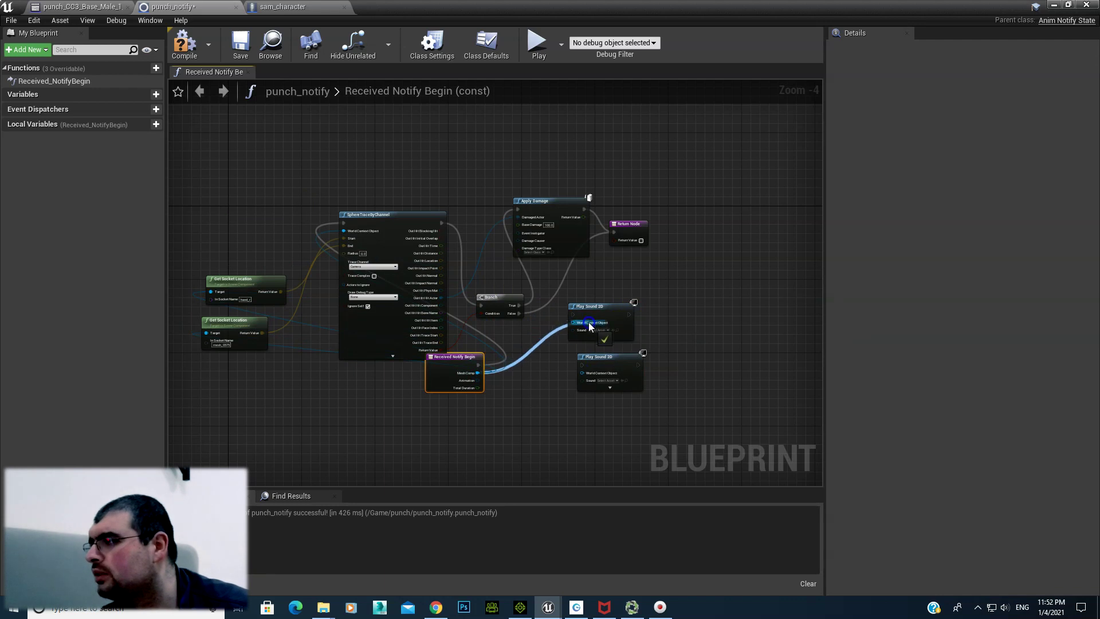
left_click_drag(477, 373, 613, 378)
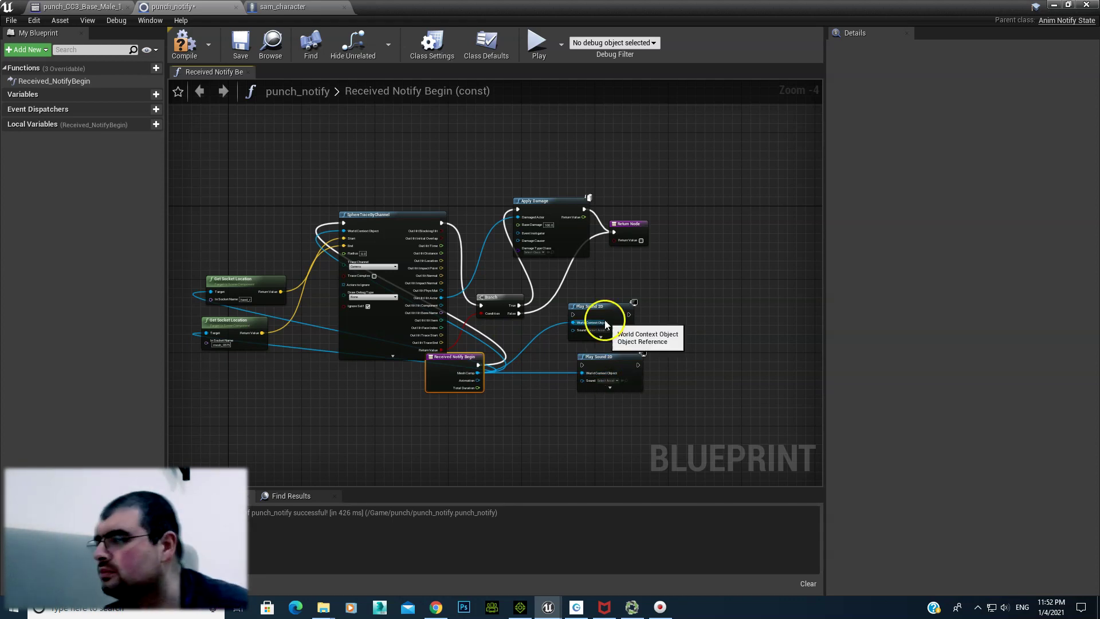
mouse_move(469, 355)
left_mouse_down()
mouse_move(427, 337)
mouse_move(266, 198)
left_mouse_up()
right_click_drag(482, 361, 435, 356)
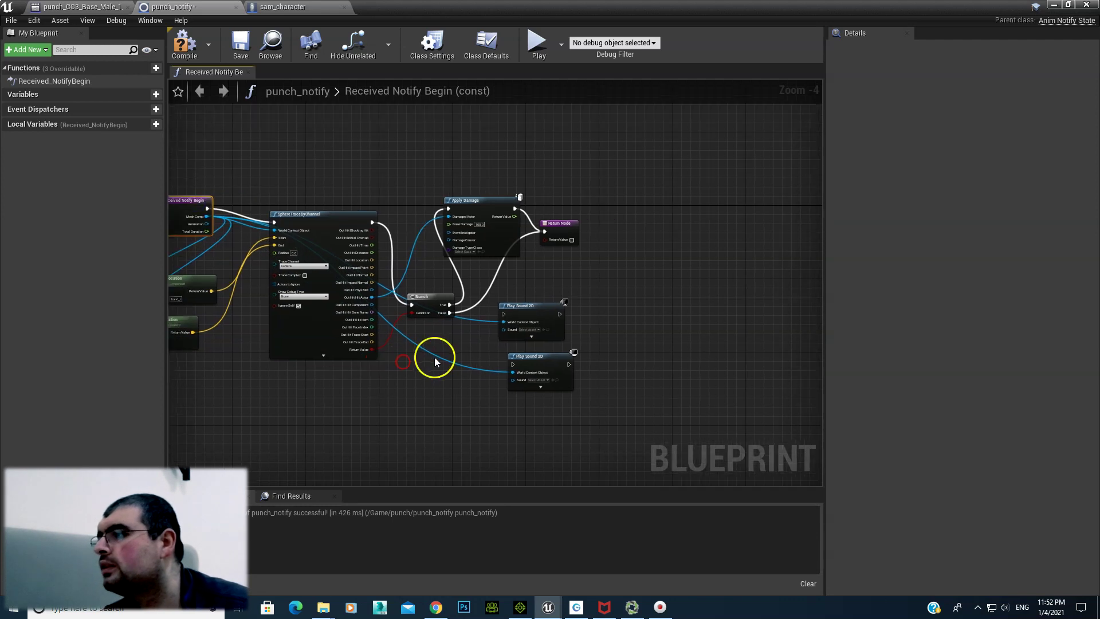
scroll(434, 356, "up", 4)
right_click_drag(517, 233, 449, 333)
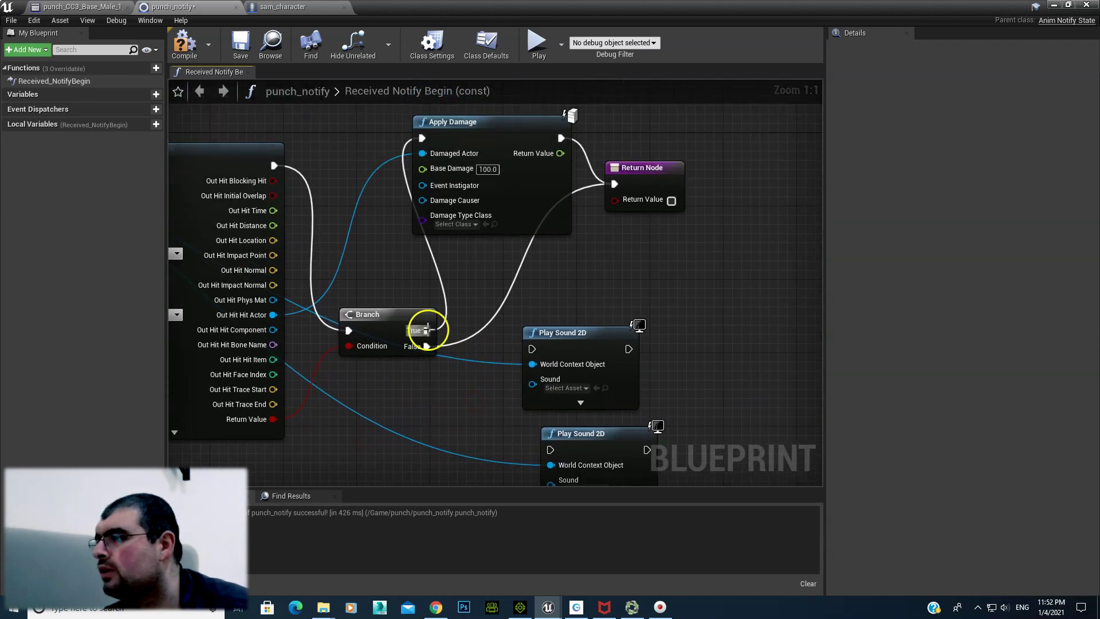
left_click_drag(426, 329, 532, 348)
mouse_move(602, 333)
left_mouse_down()
mouse_move(559, 259)
mouse_move(434, 151)
mouse_move(418, 277)
mouse_move(537, 376)
left_mouse_up()
Connect the lower Play Sound 2D to Return Node and set the upper node's sound to punch_hit
left_click(651, 380)
mouse_move(633, 376)
left_mouse_down()
mouse_move(591, 134)
mouse_move(601, 111)
left_mouse_up()
left_click(528, 241)
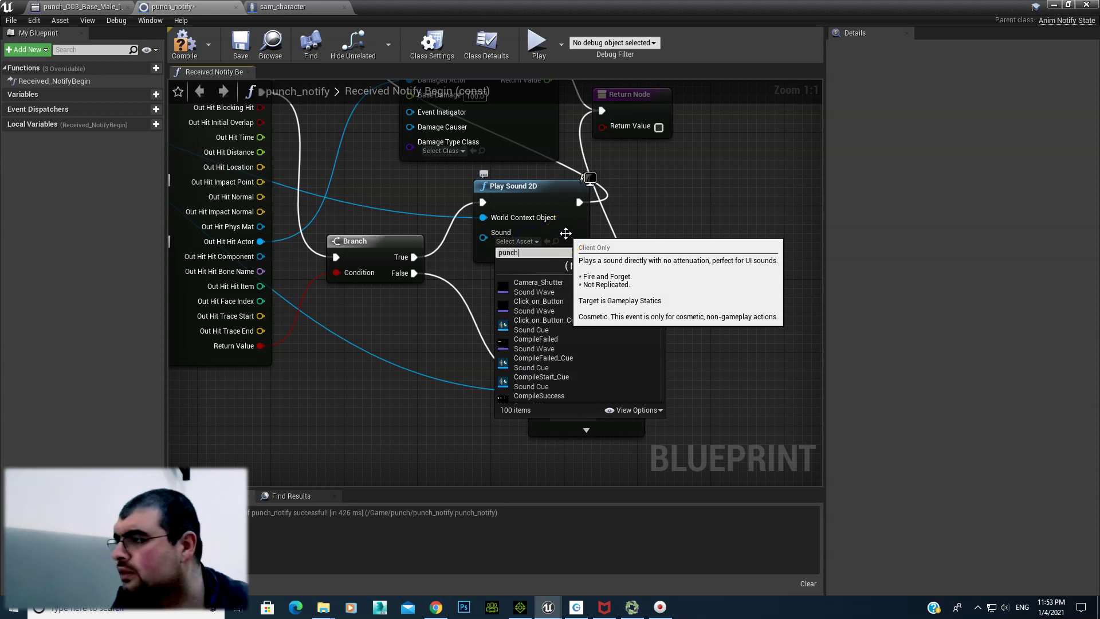
left_click(559, 295)
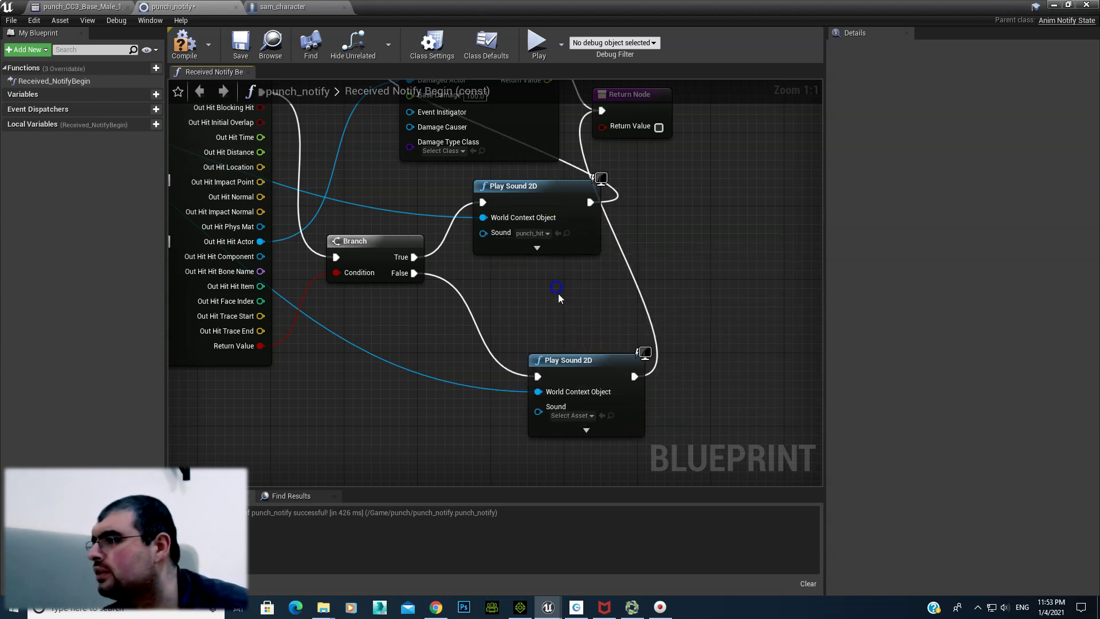
Set the lower node's sound to punch_miss and compile punch_notify
left_click(589, 417)
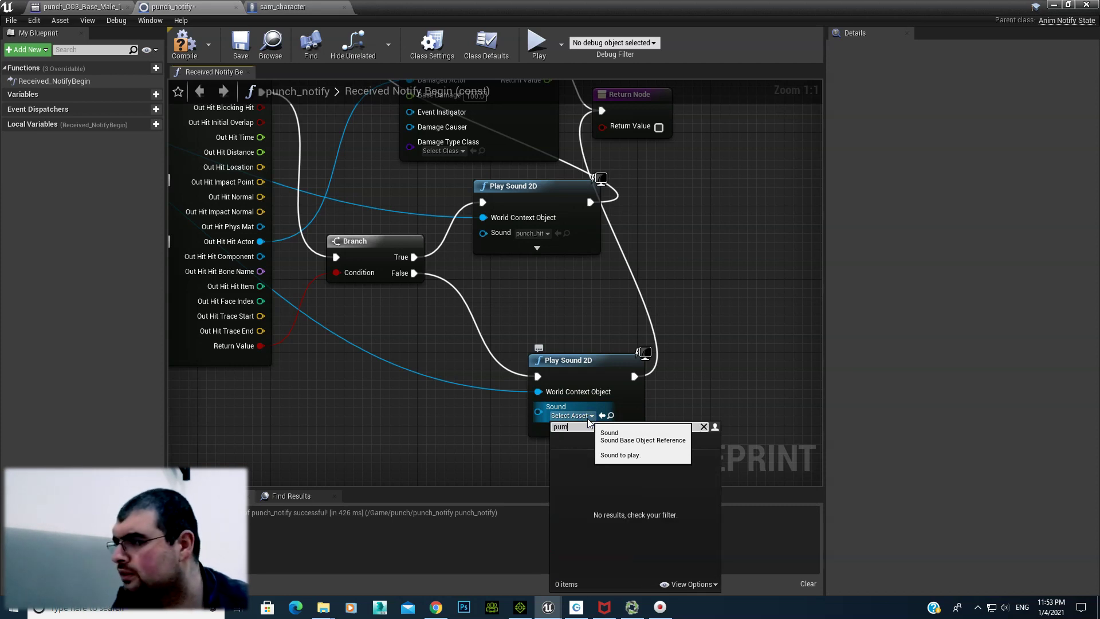
key("BackSpace")
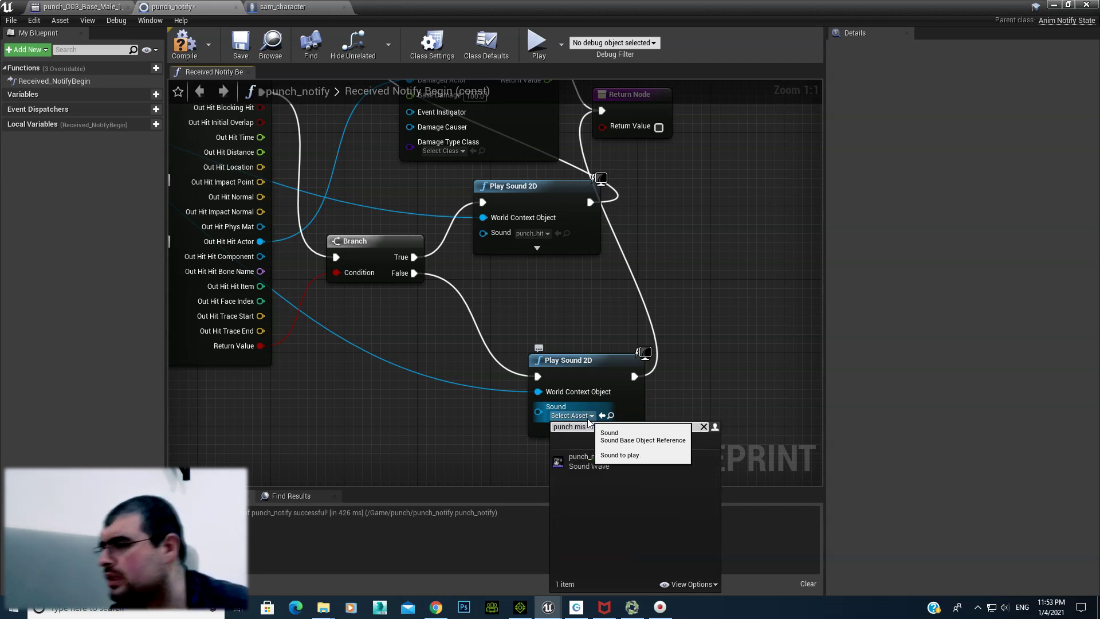
left_click(579, 463)
left_click(192, 52)
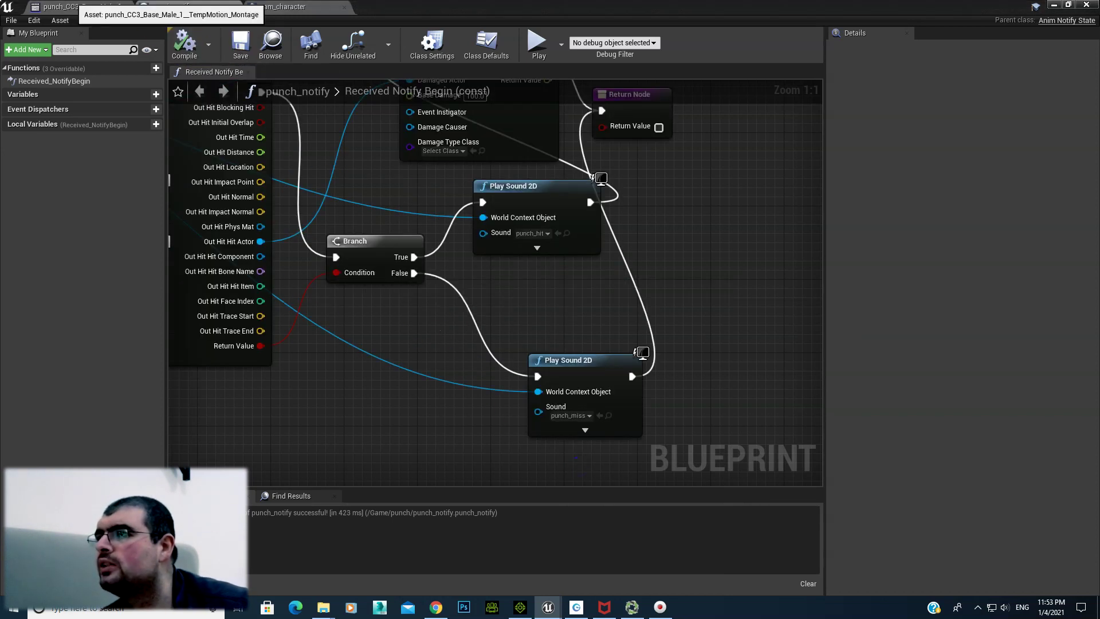
left_click(60, 6)
Preview the punch montage, then close the animation editor
key("space")
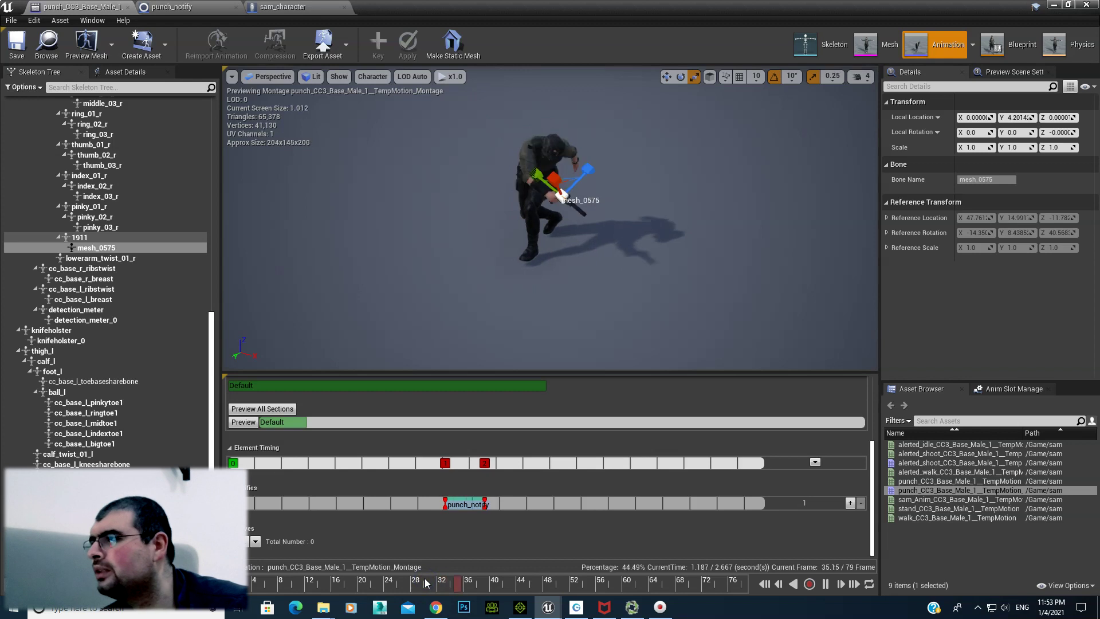
left_click(375, 584)
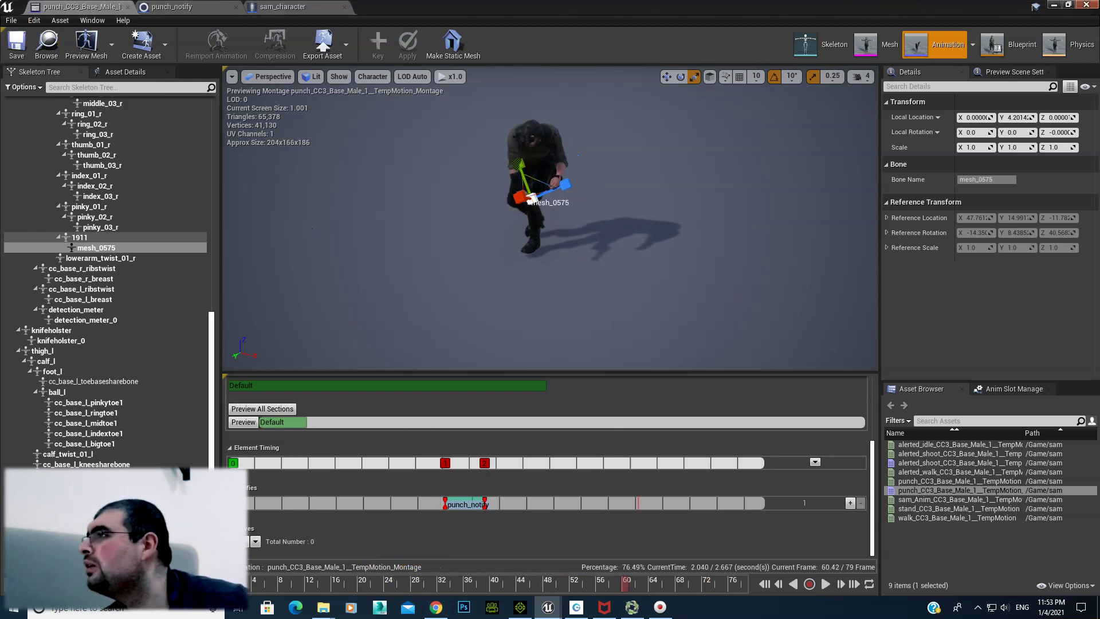
left_click(1053, 5)
Play the level full screen and walk the character toward the enemy to test the punch
left_click(650, 46)
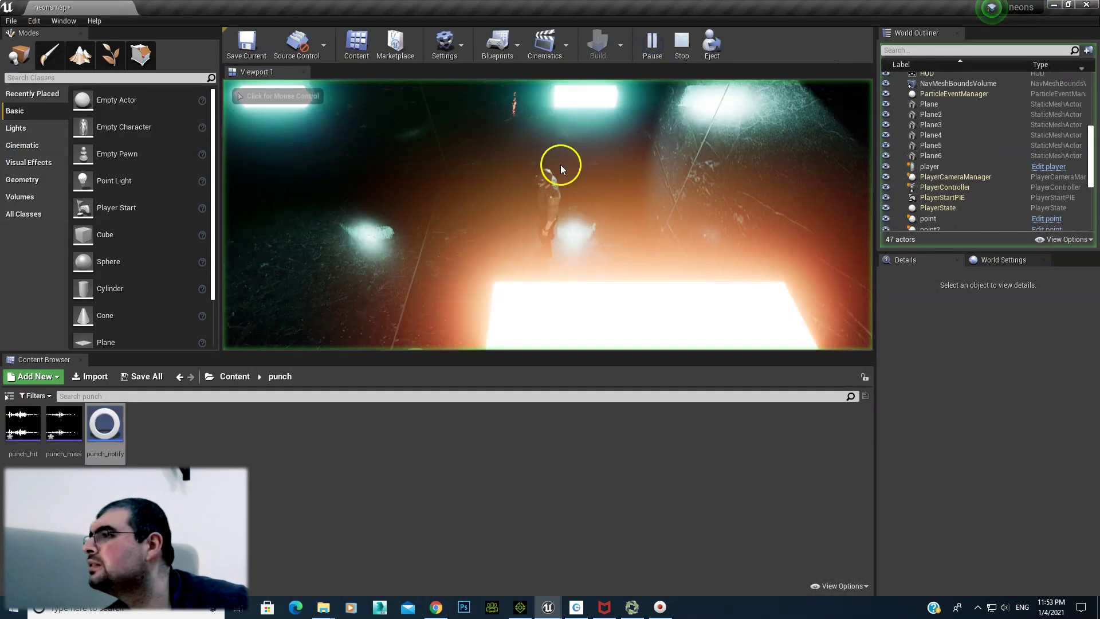
left_click(558, 169)
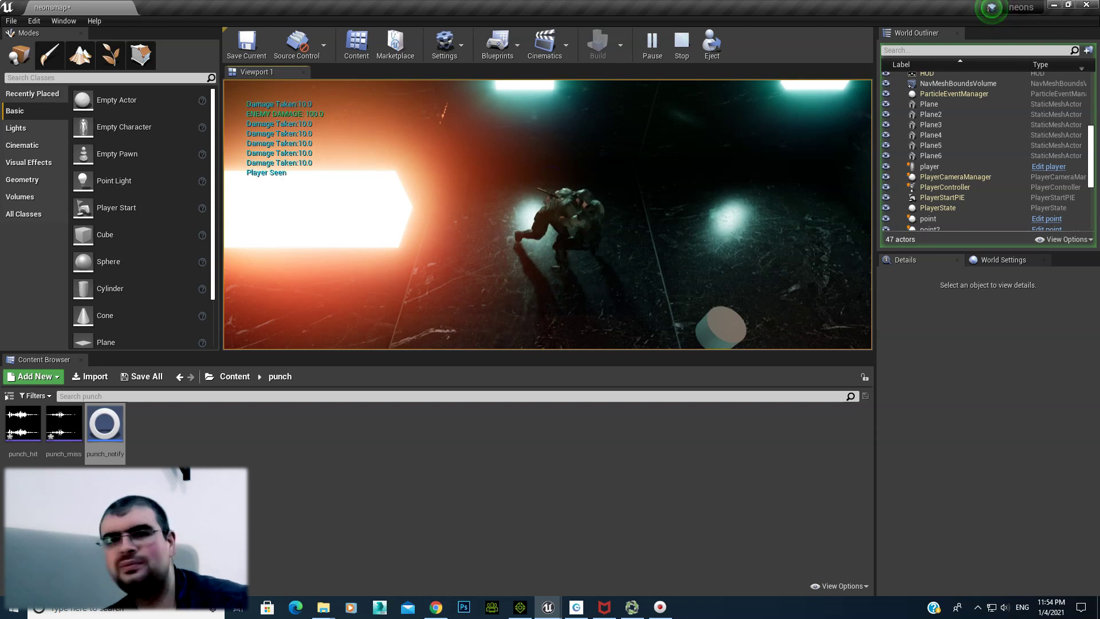
key("F11")
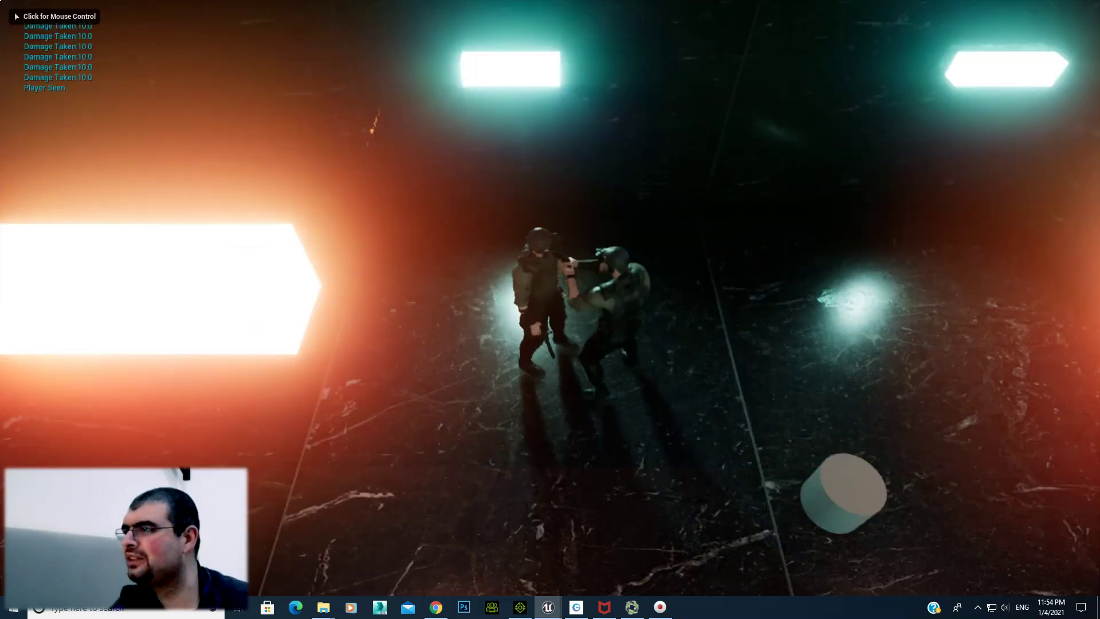
key("Escape")
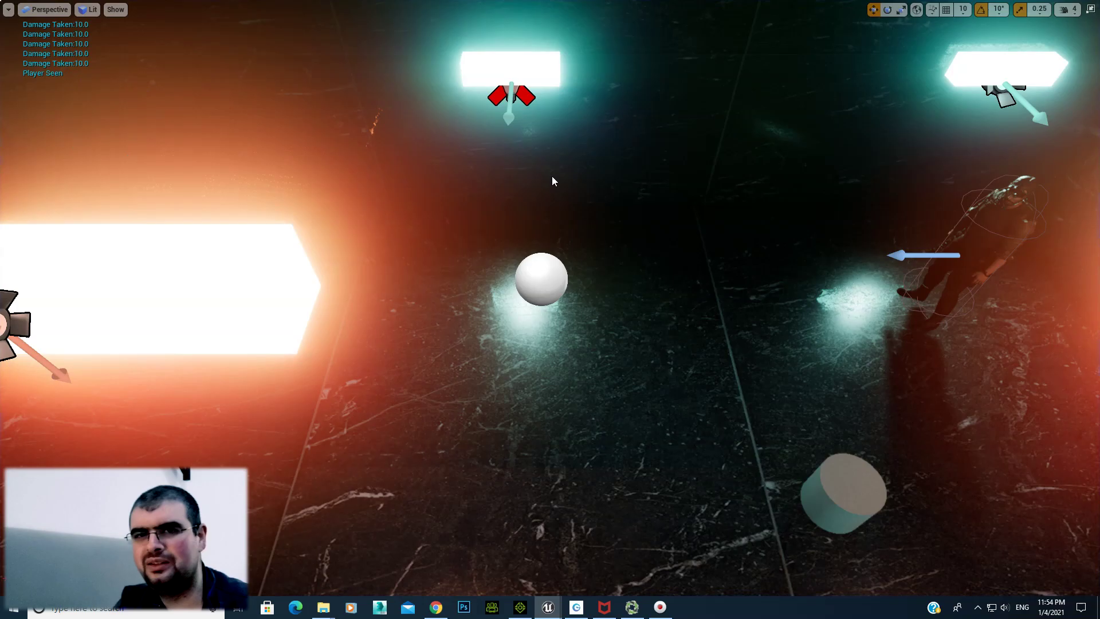
key("alt+p")
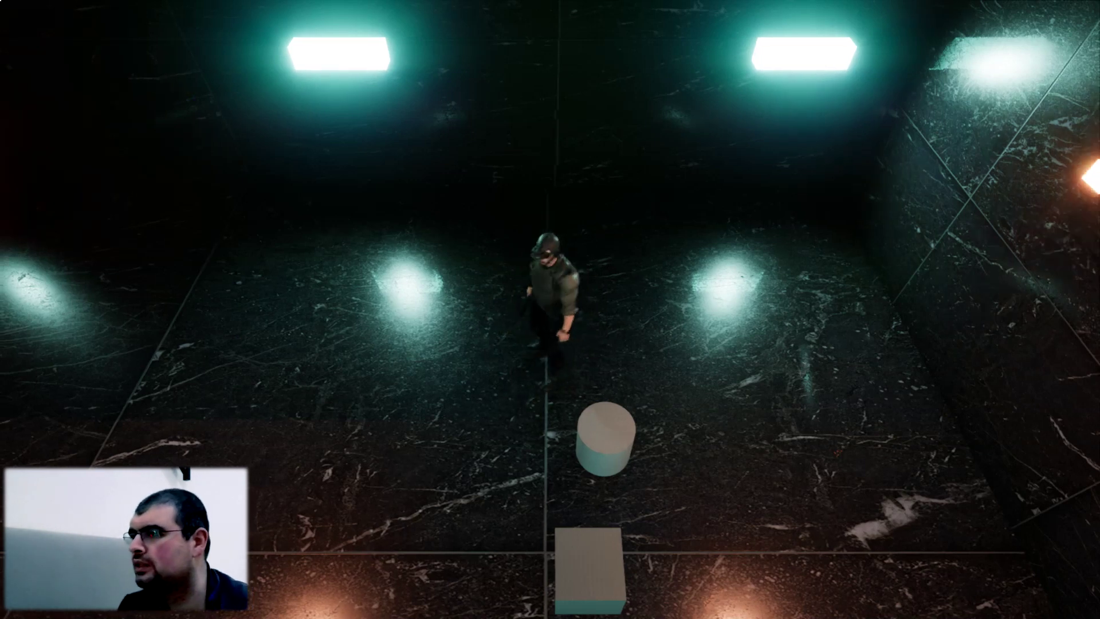
key("w")
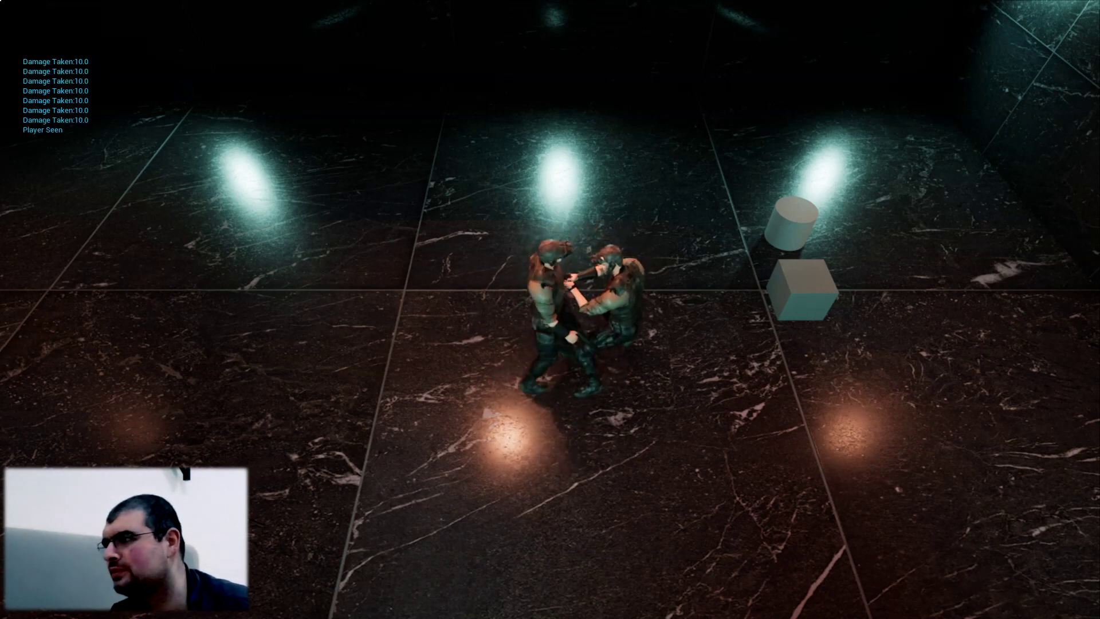
key("Escape")
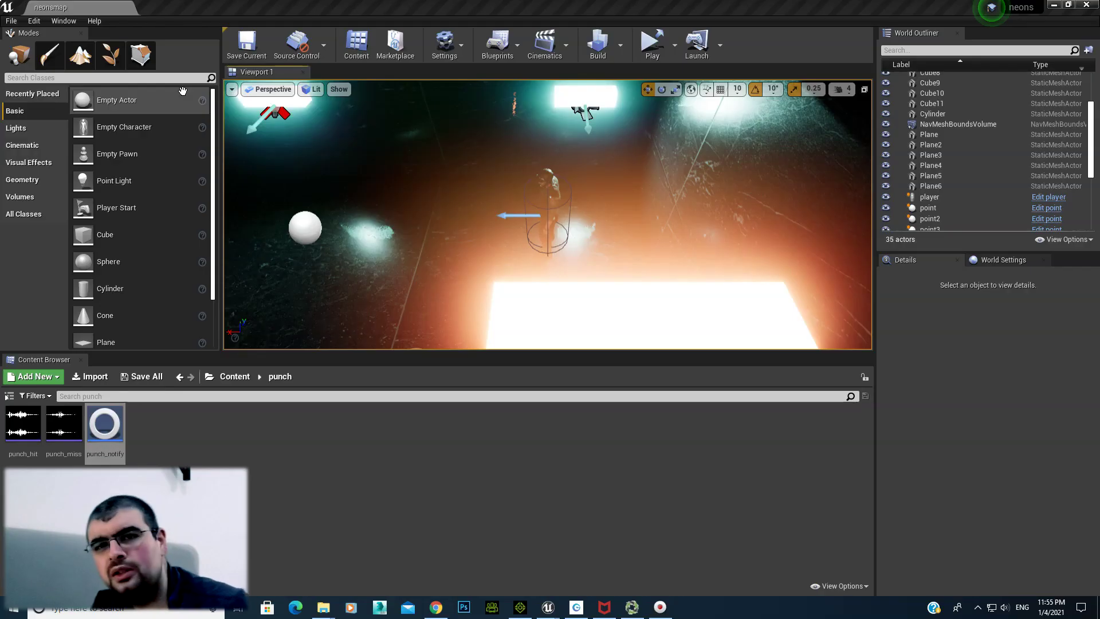